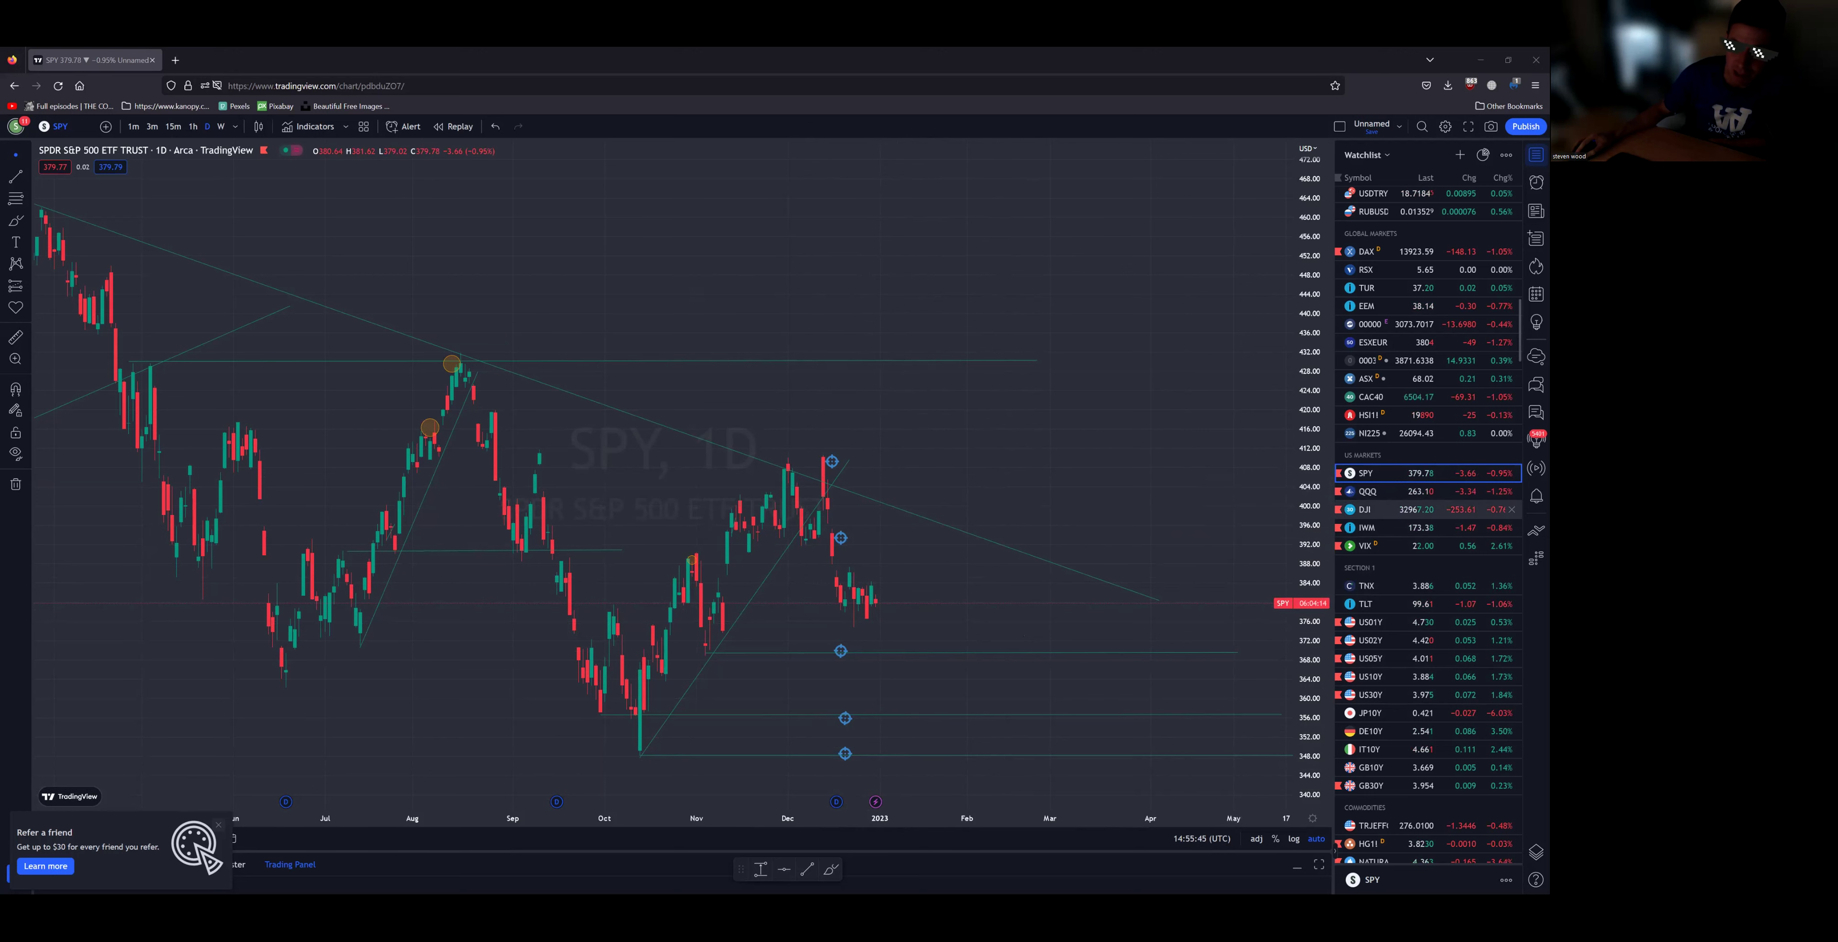
Step: Compare the daily charts of SPY and QQQ against their target markers
key("Down")
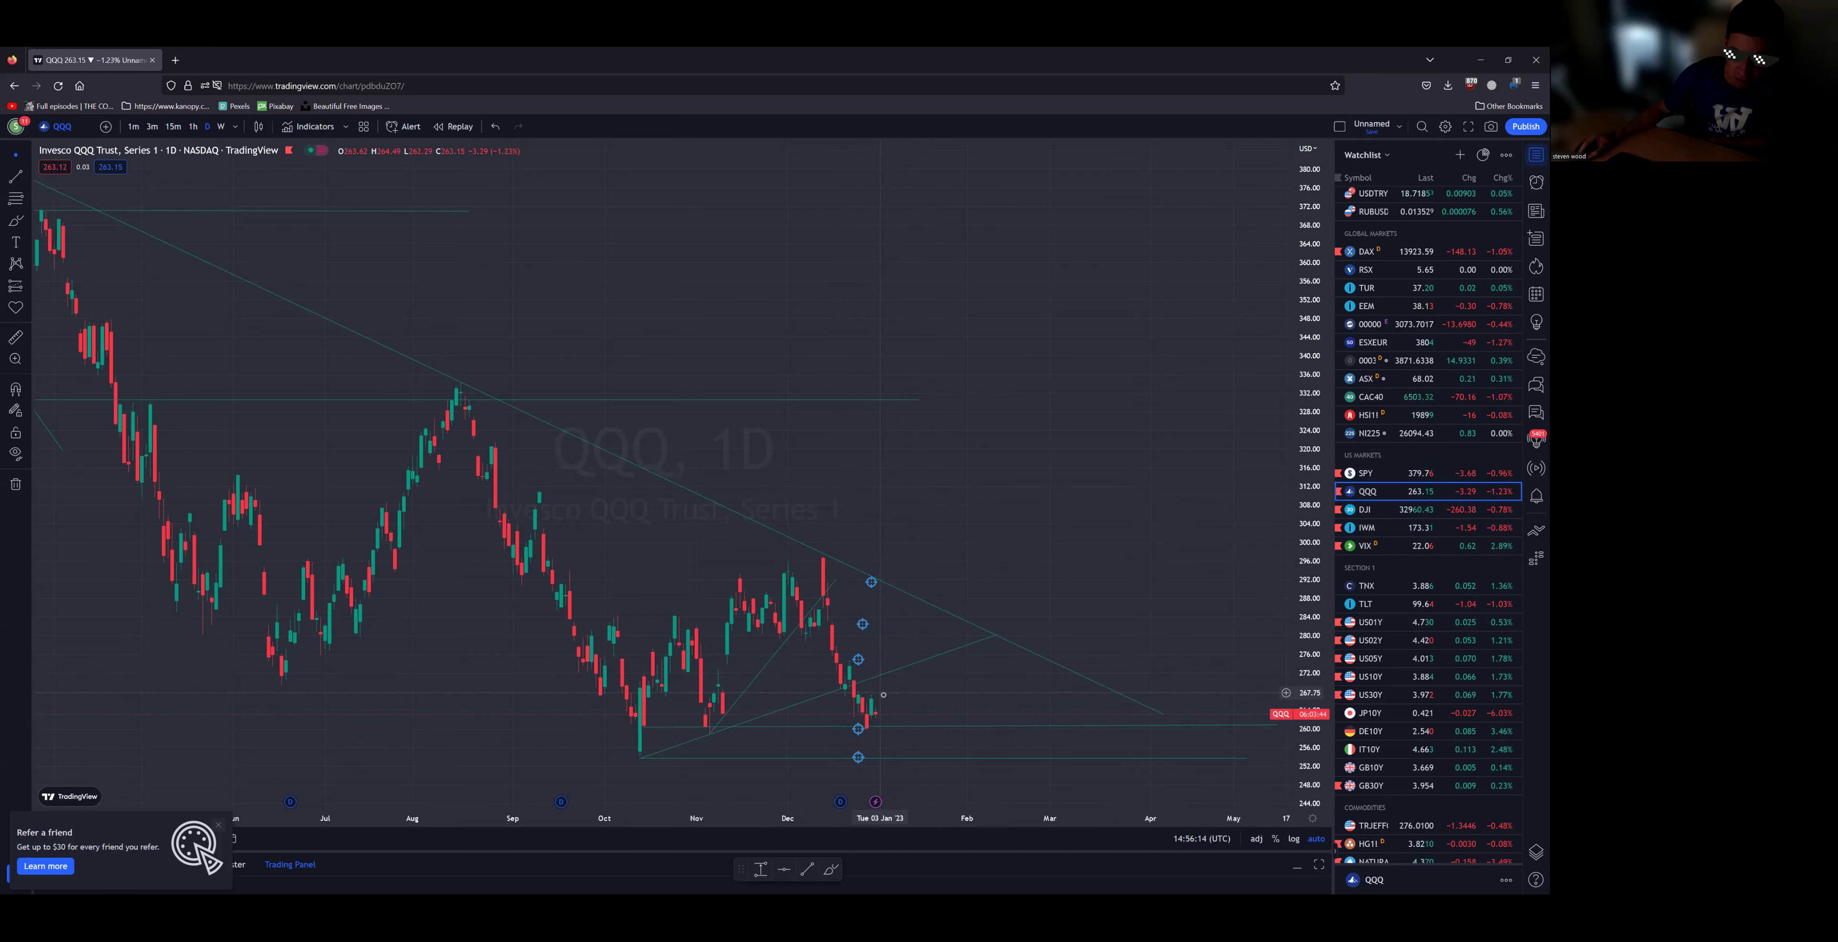
key("Up")
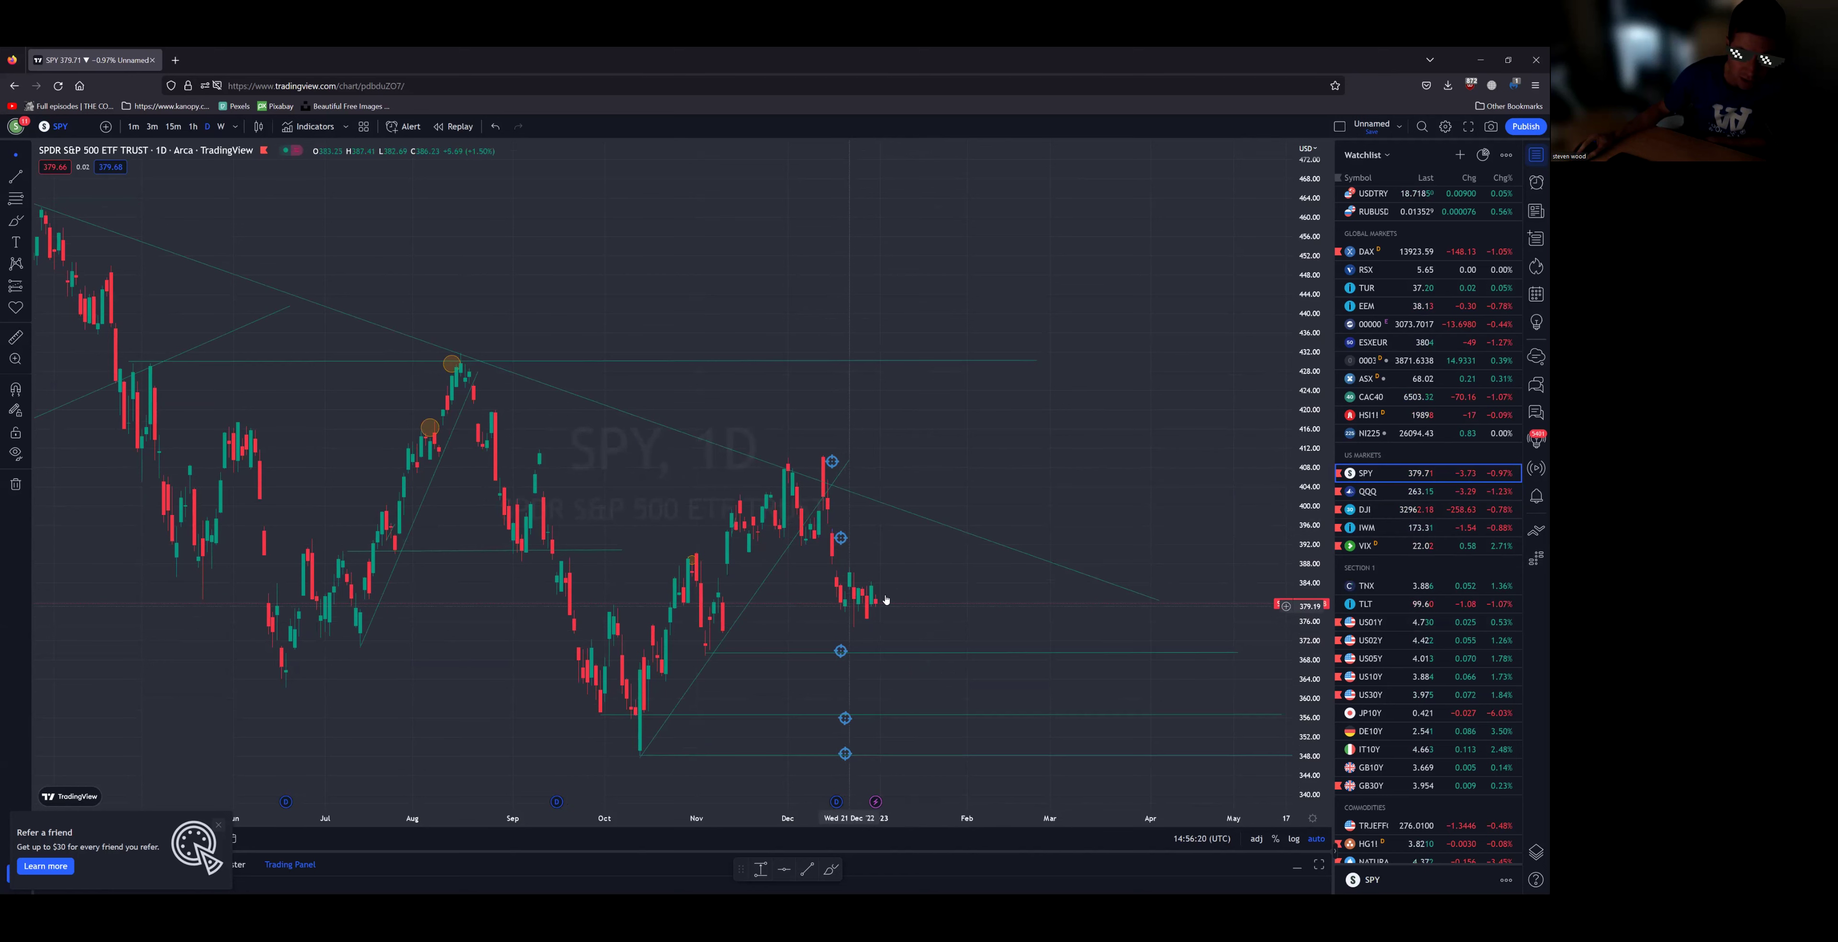
left_click(1377, 492)
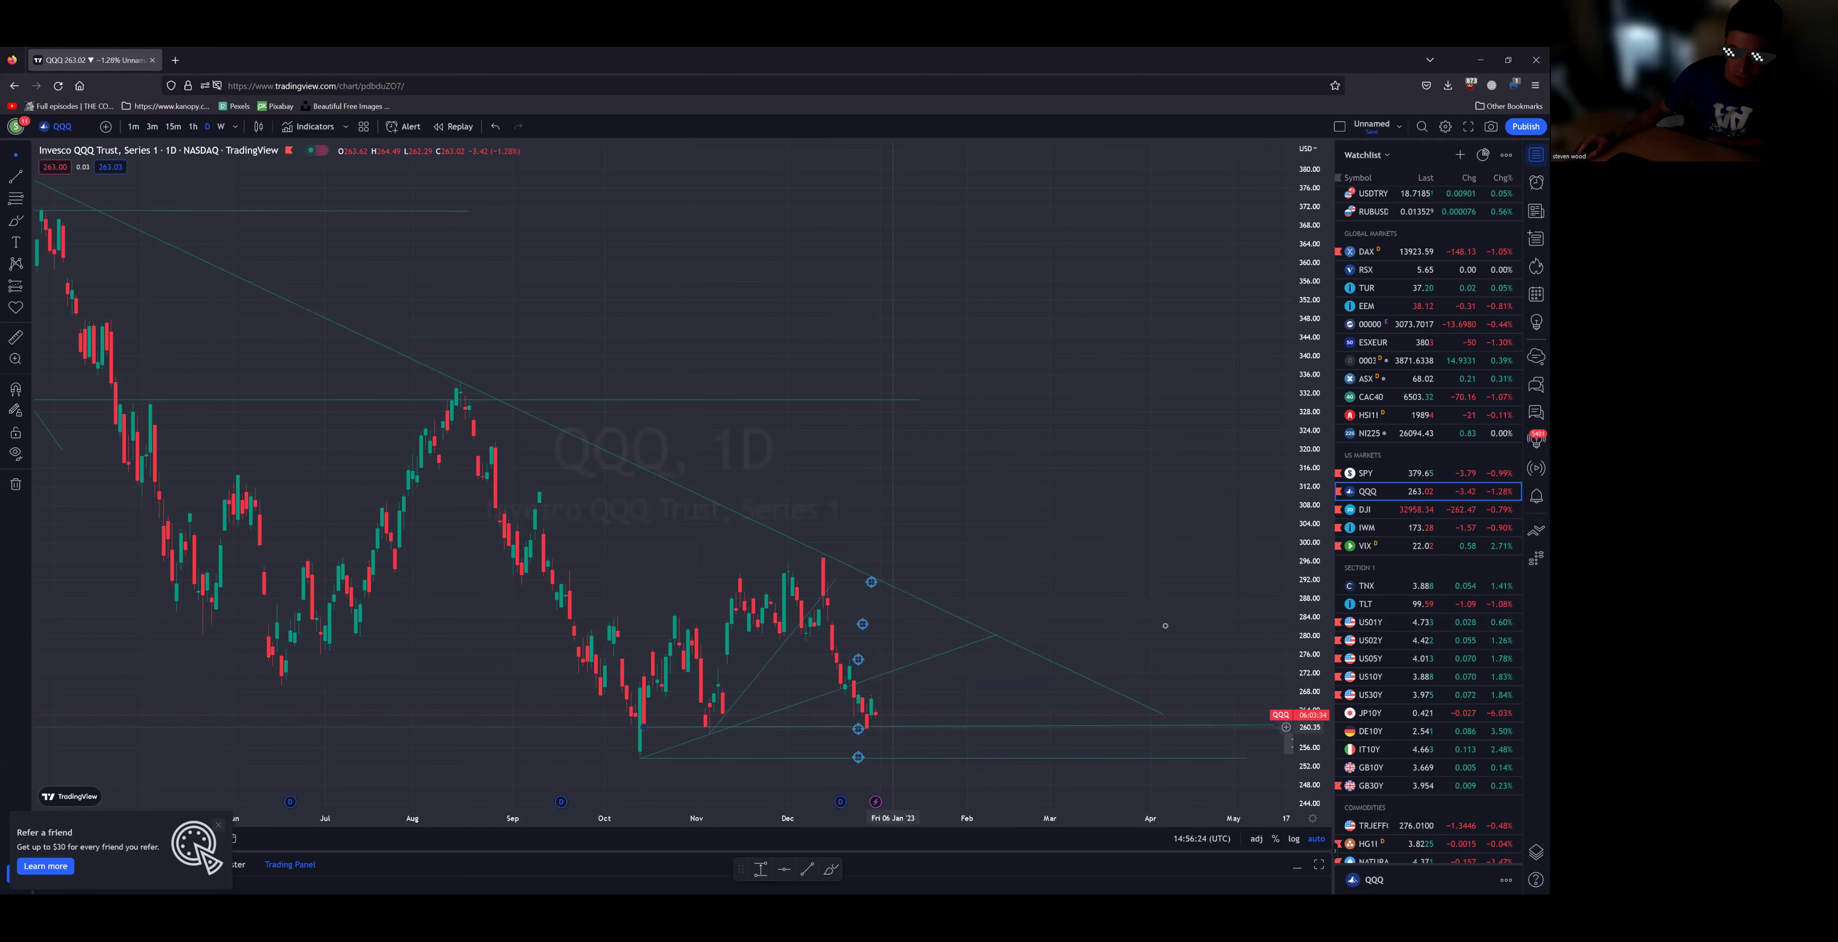
Step: On the DJI daily chart, shift the three target markers below the price forward to January 2023, near their existing price levels
key("Down")
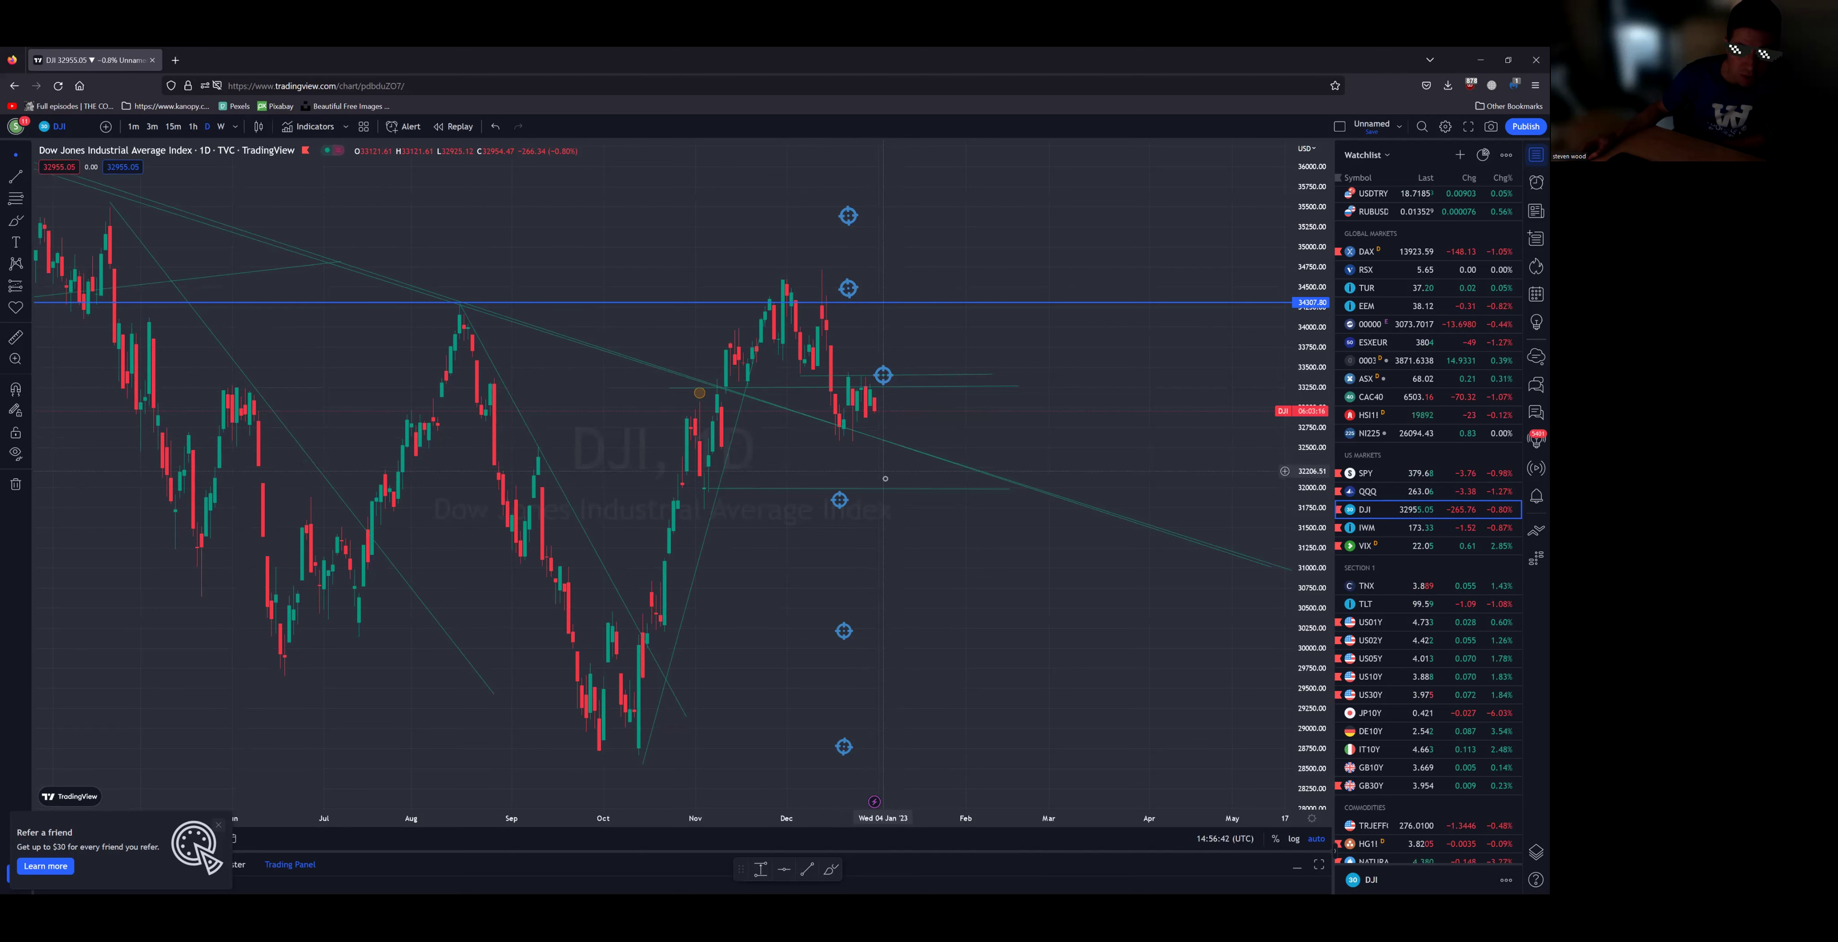
left_click_drag(844, 499, 881, 492)
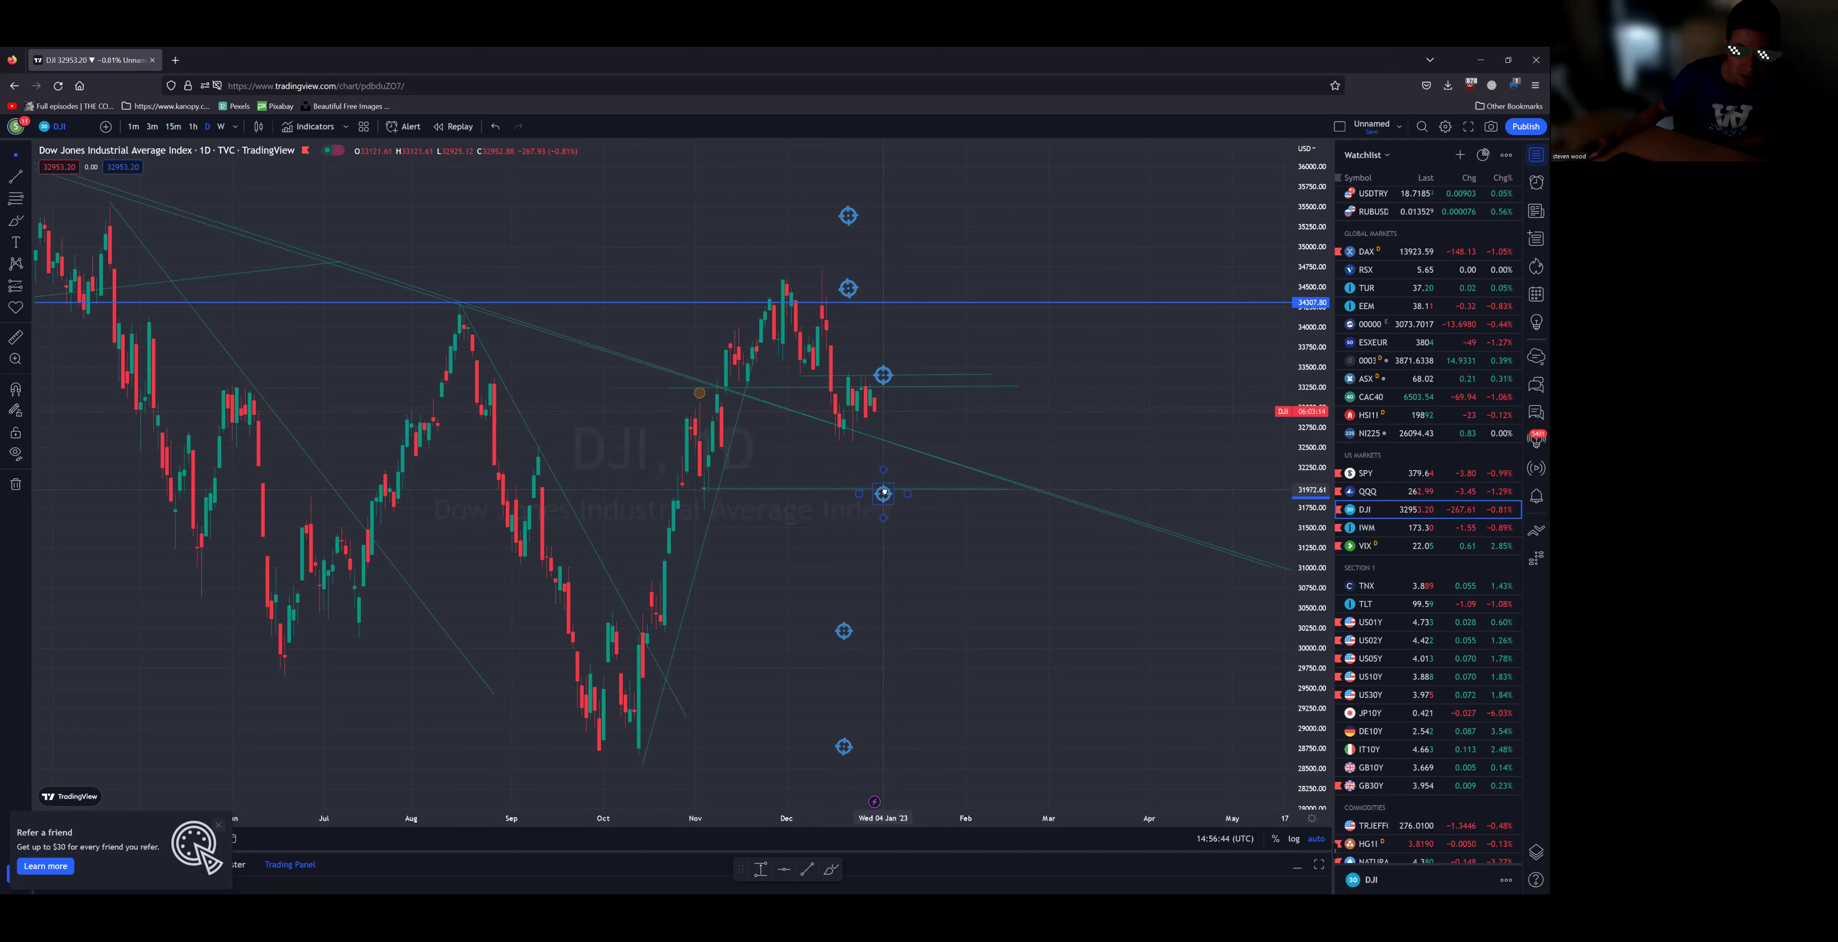
left_click_drag(849, 633, 908, 627)
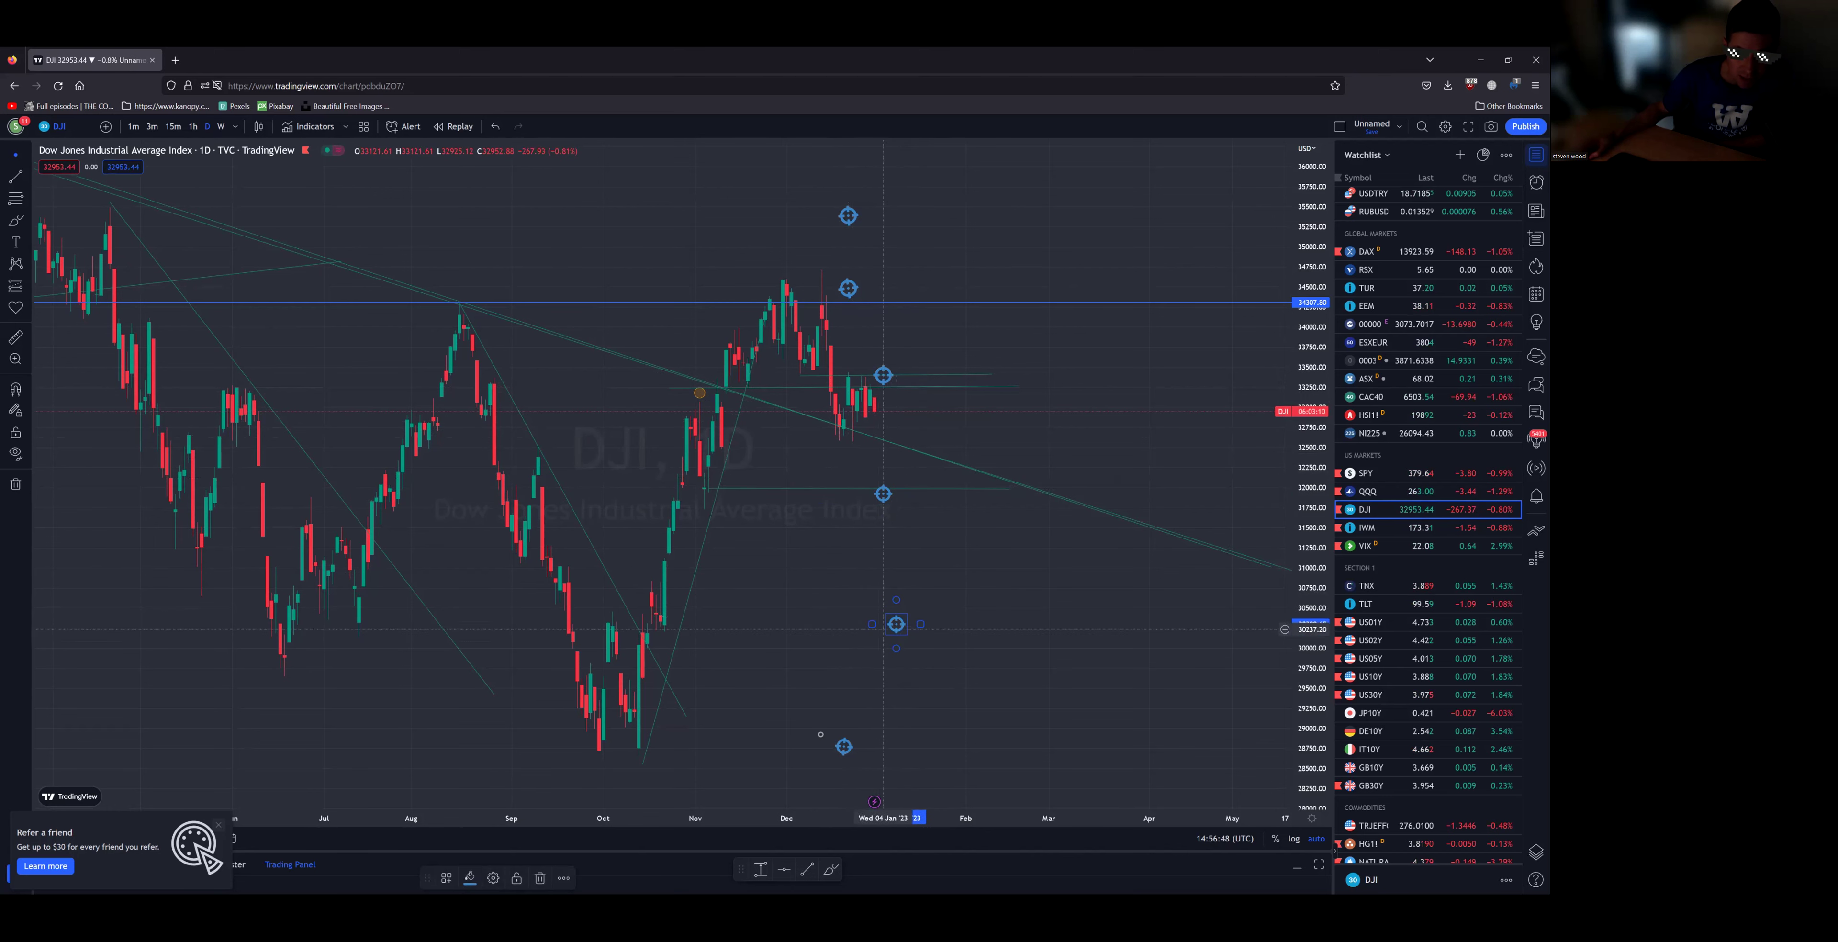
left_click_drag(843, 746, 906, 744)
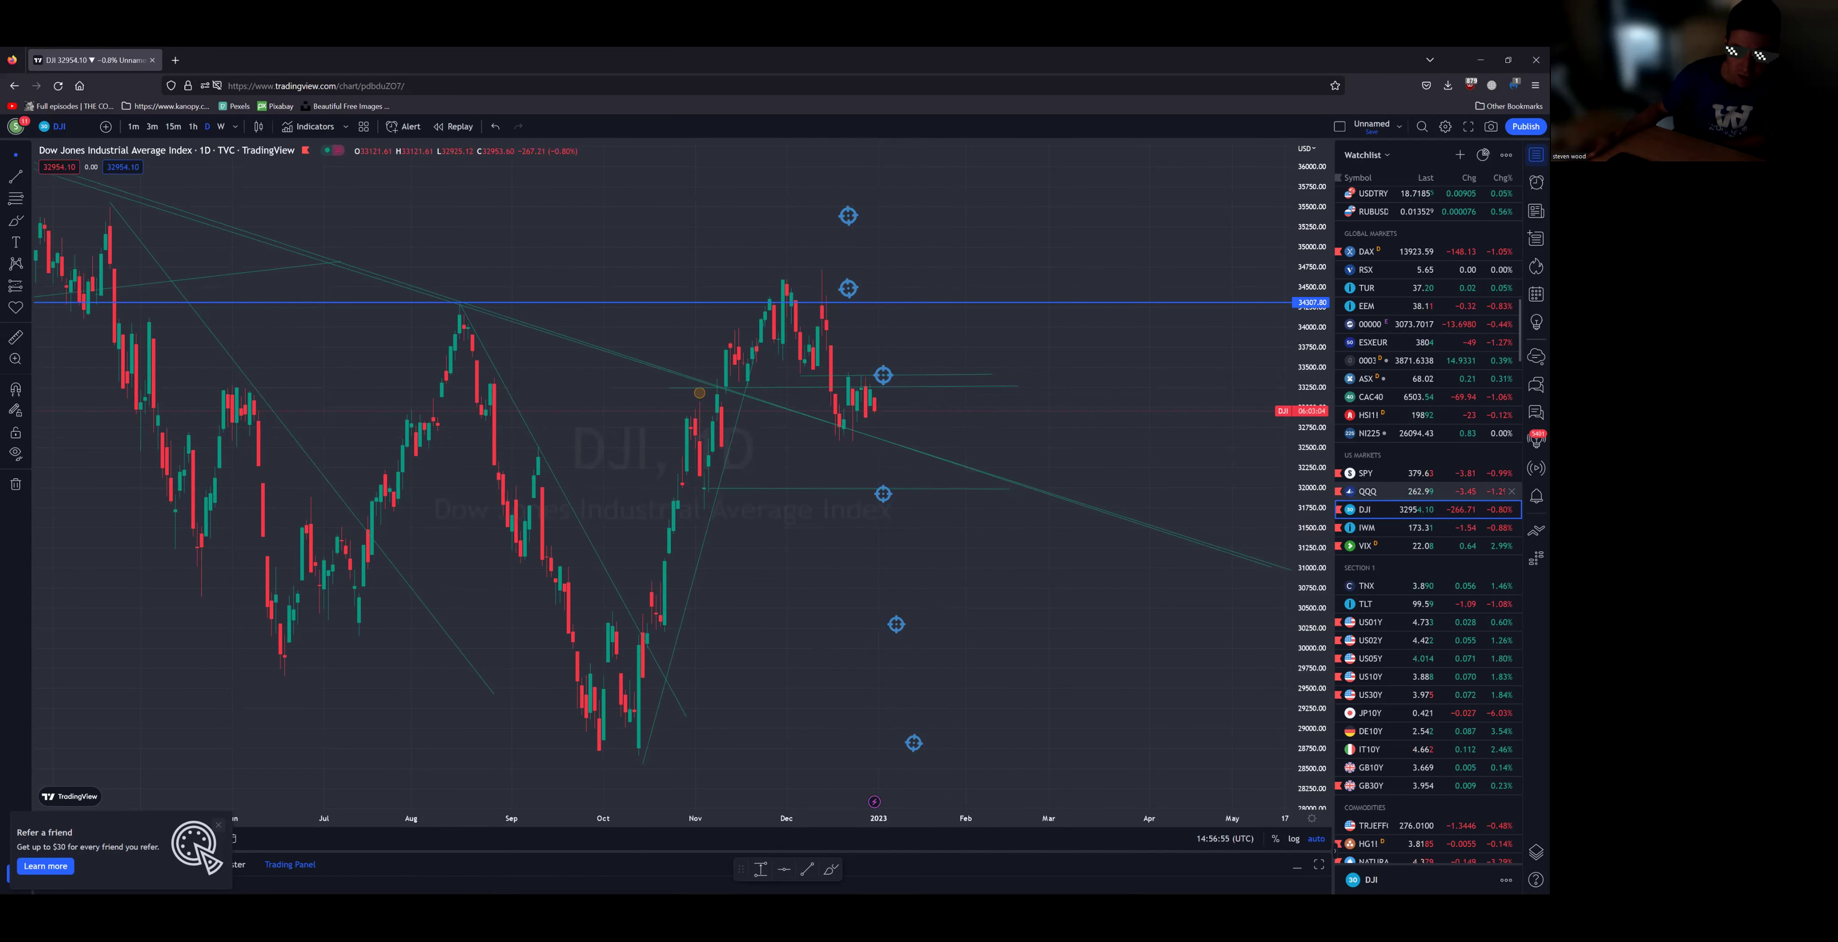
Step: Review the QQQ, IWM and VIX daily charts, including their trend lines and marked levels
left_click(1367, 491)
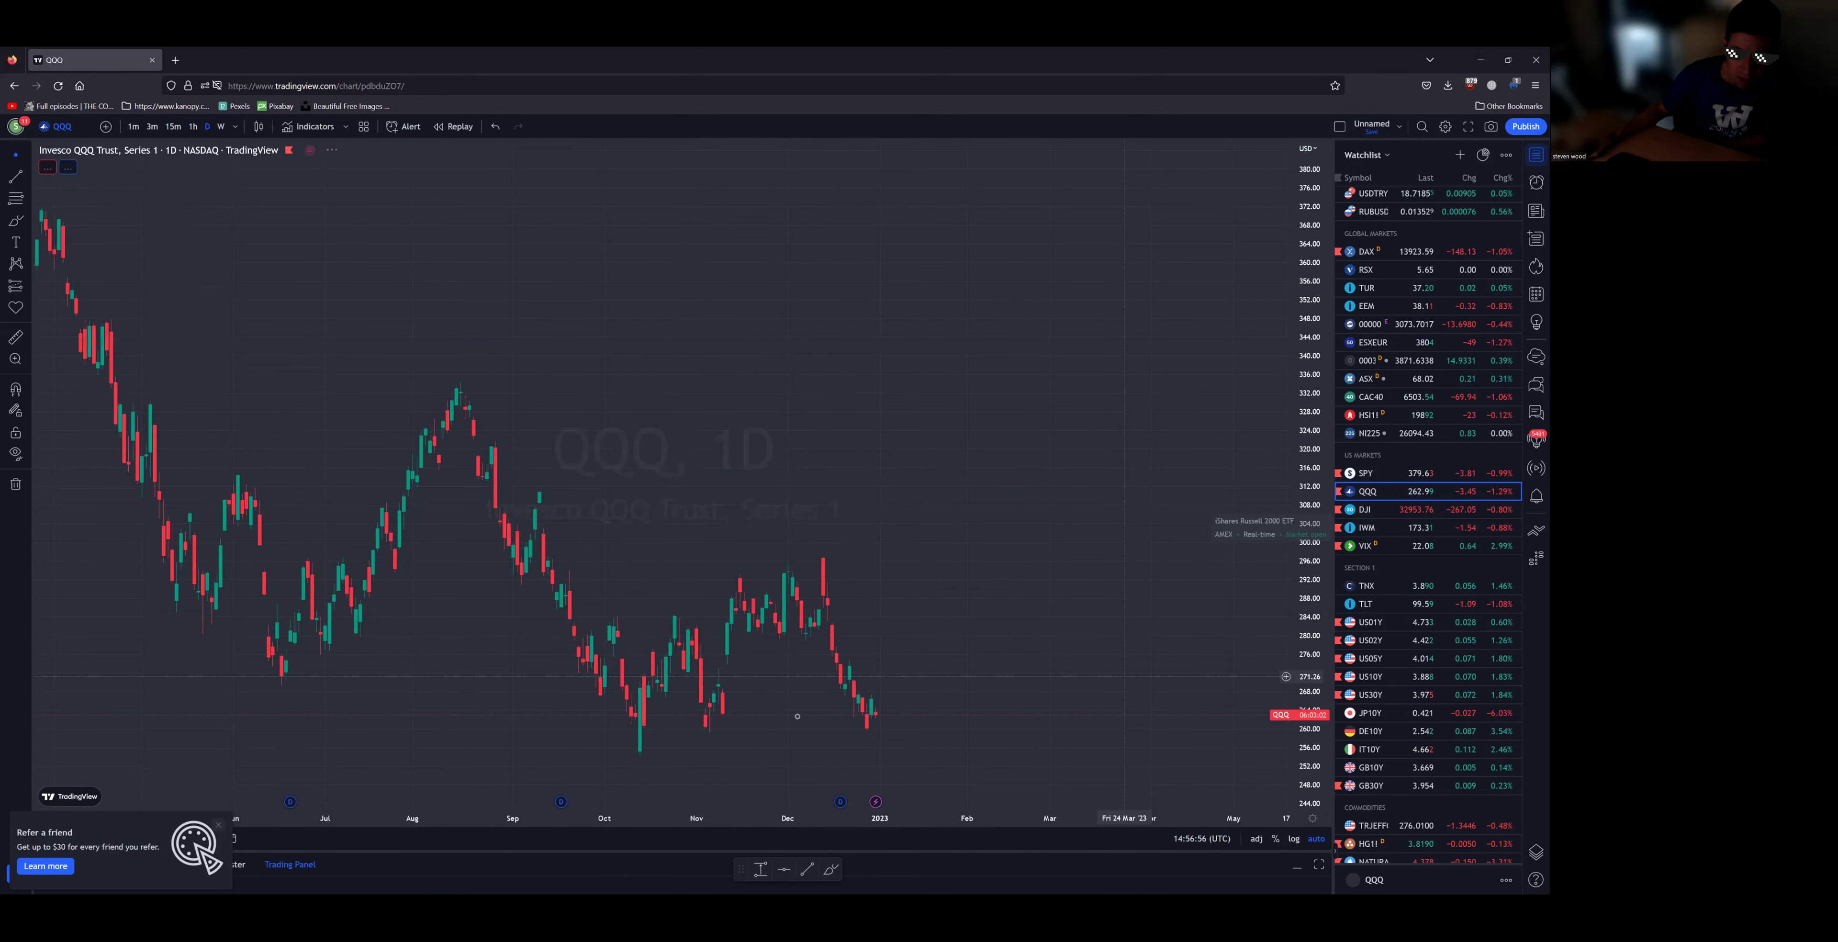
scroll(964, 742, "down", 2)
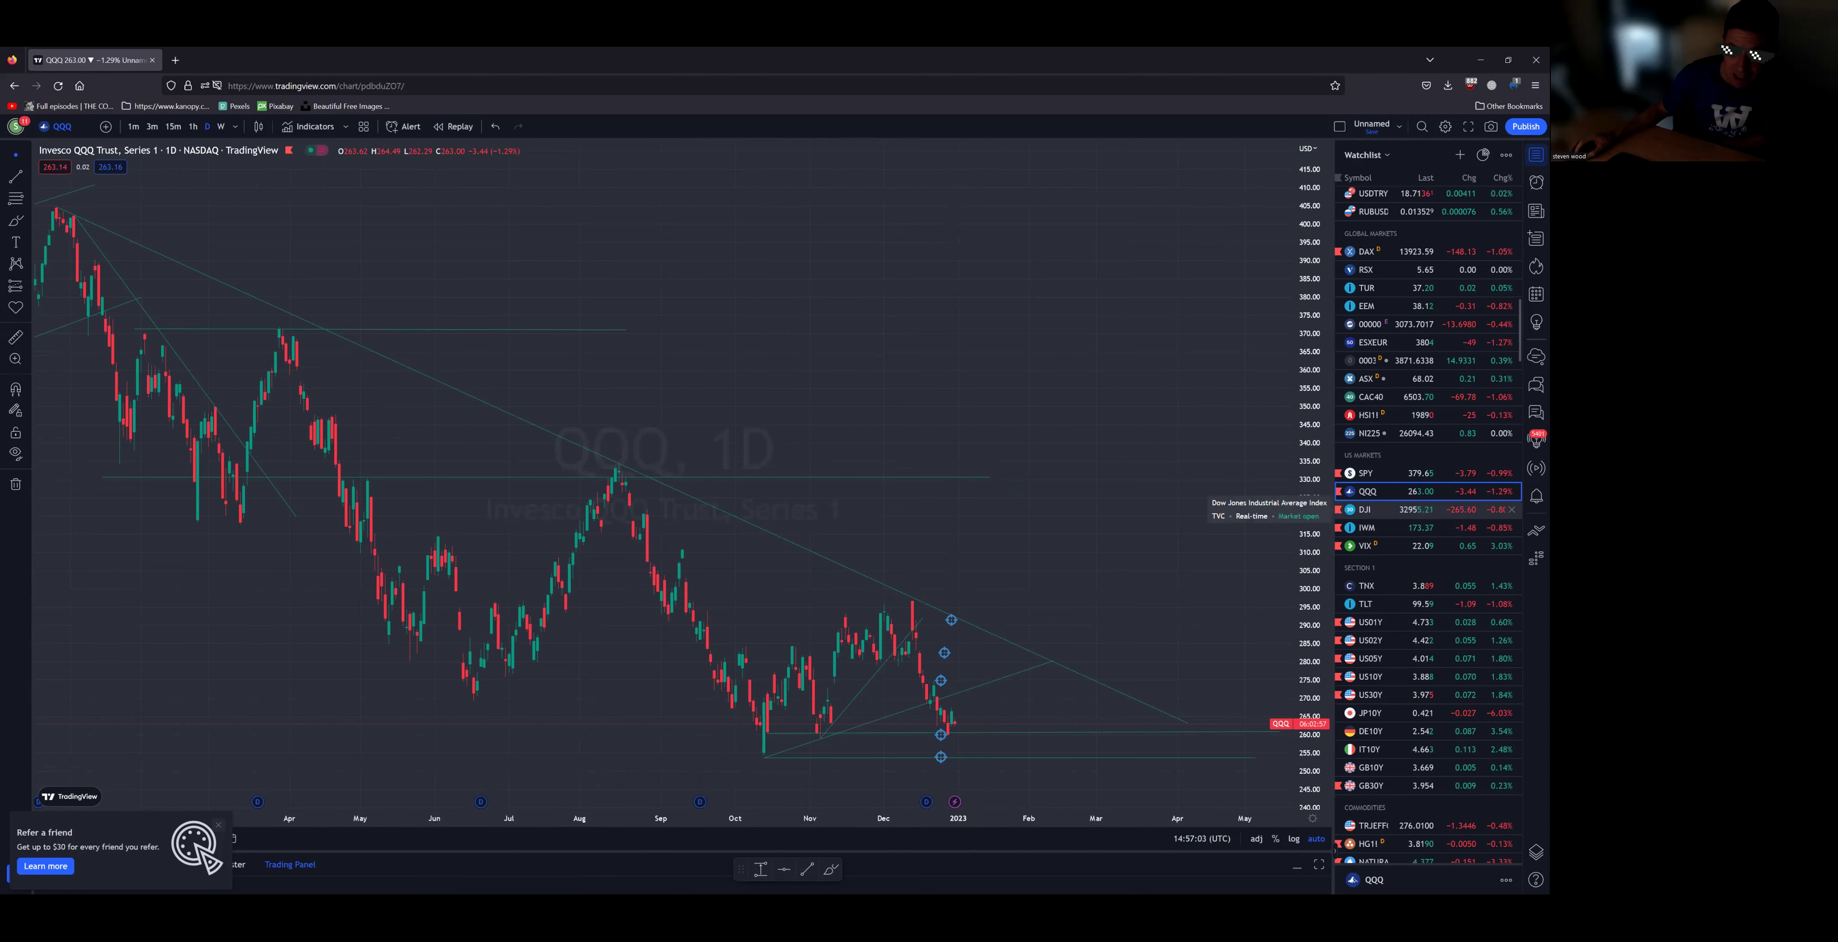
left_click(1367, 527)
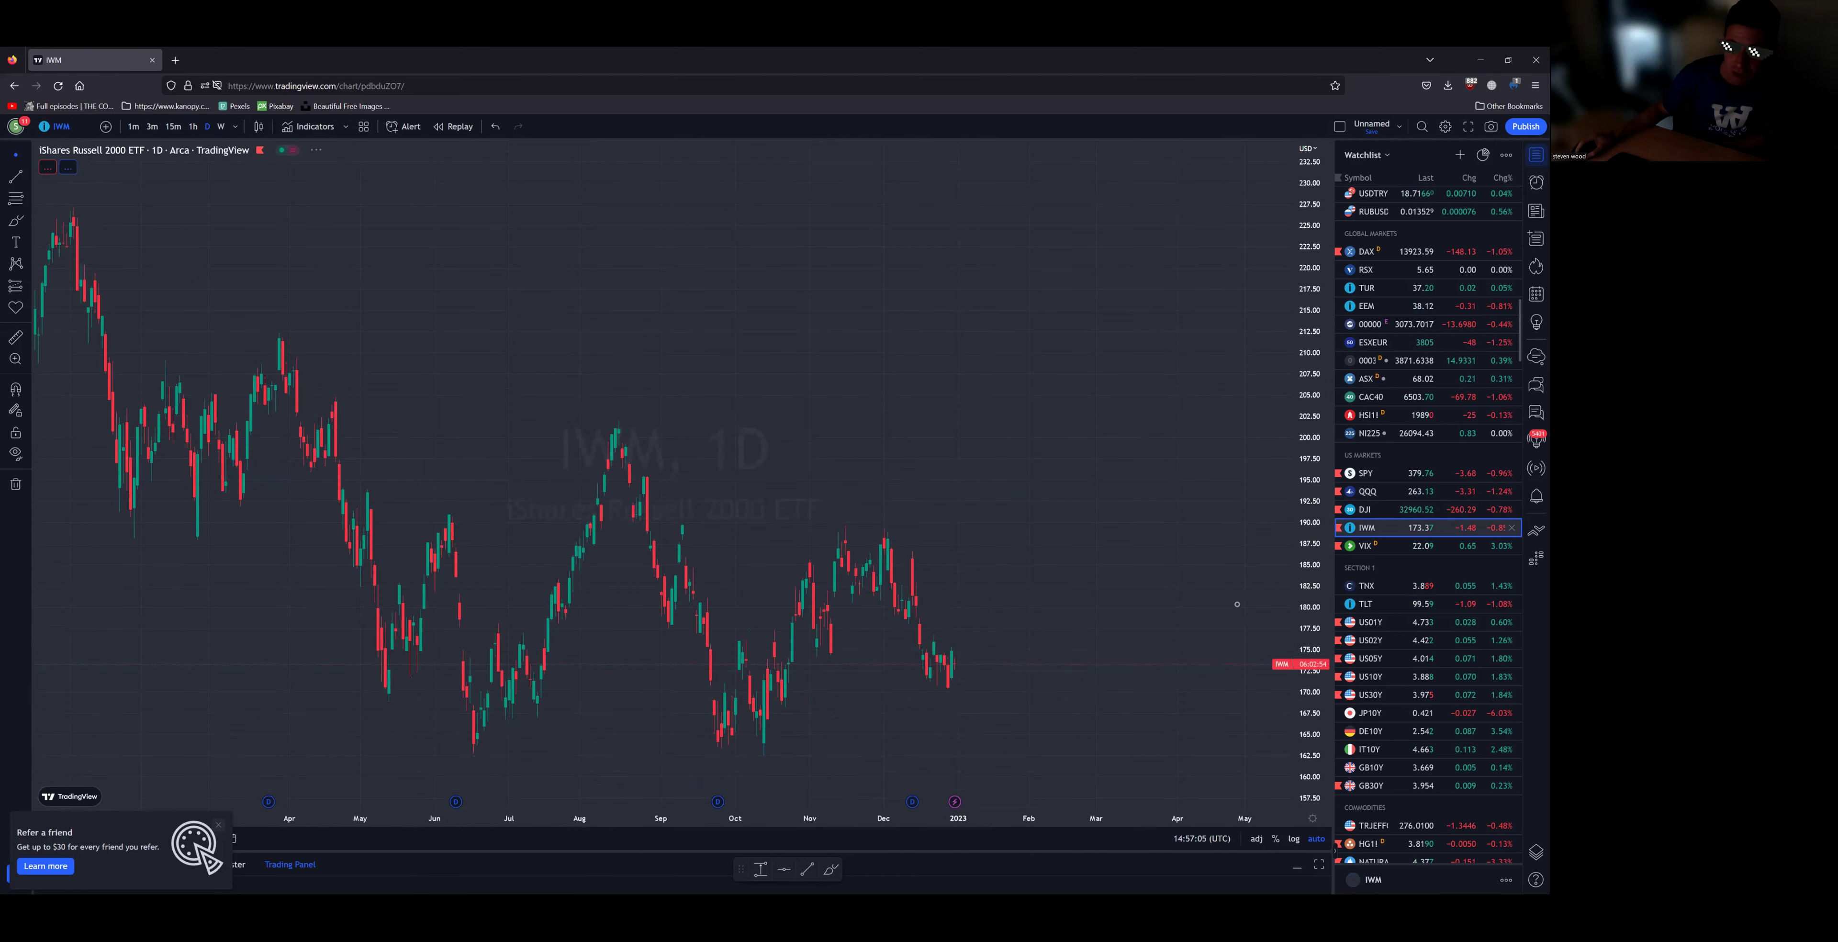
scroll(880, 672, "up", 3)
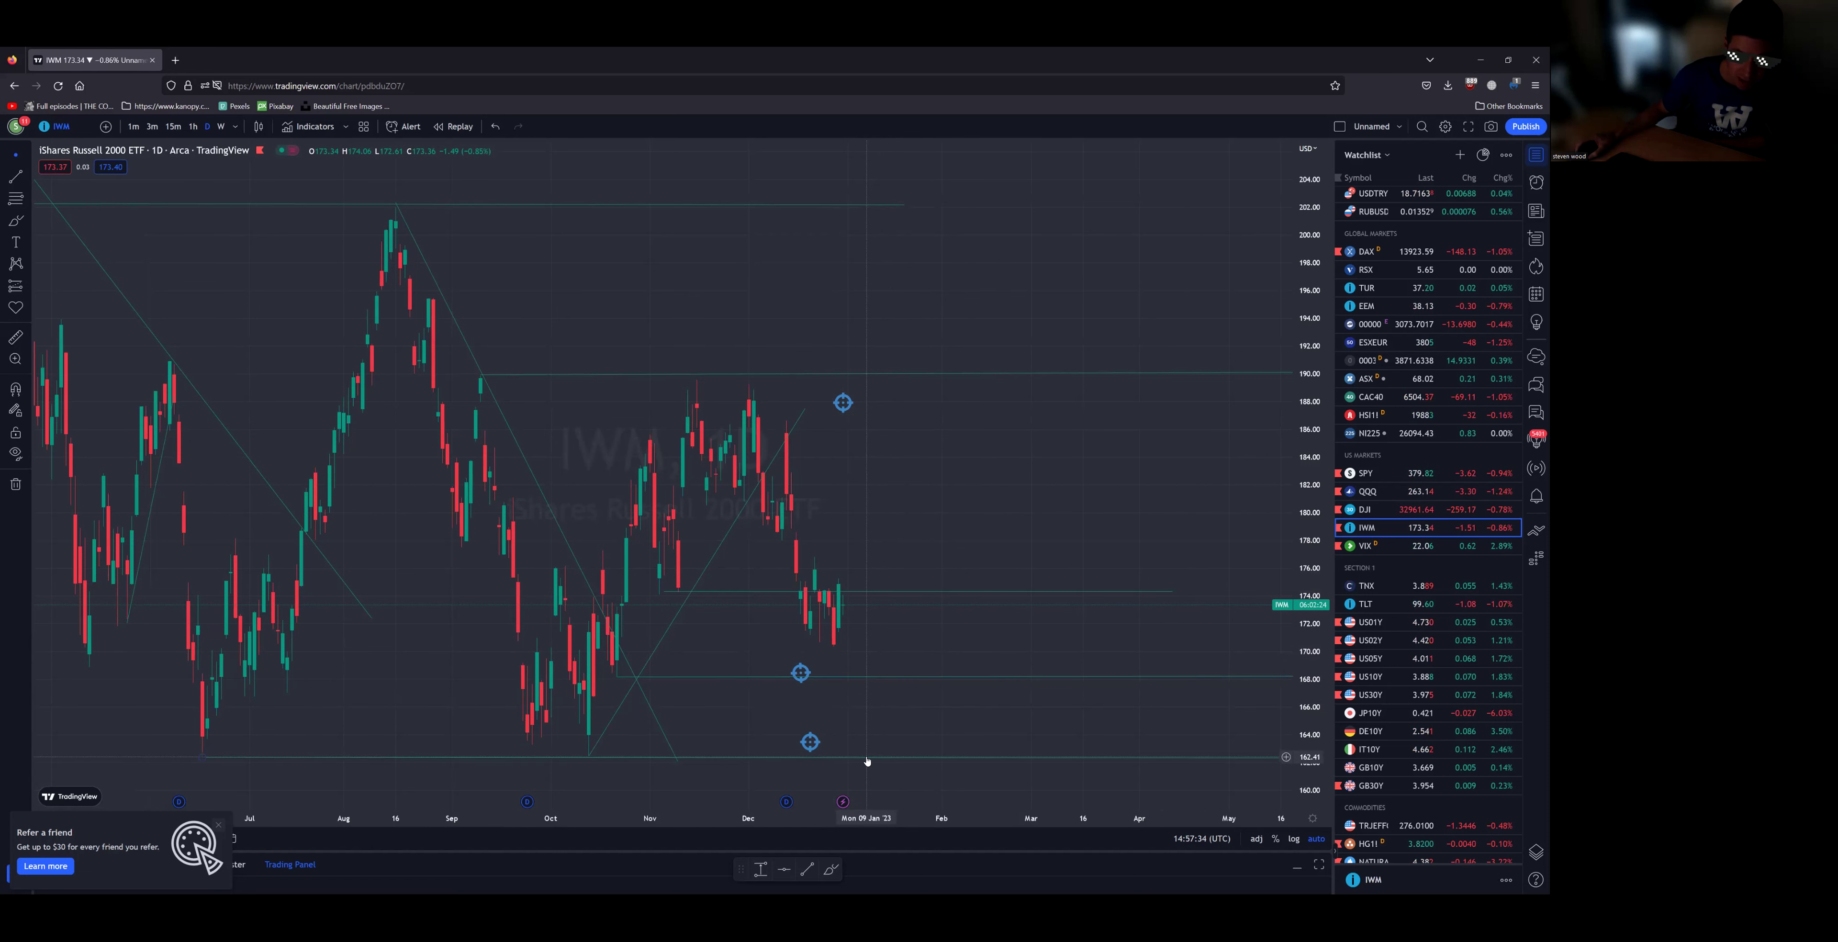
key("Up")
key("Up")
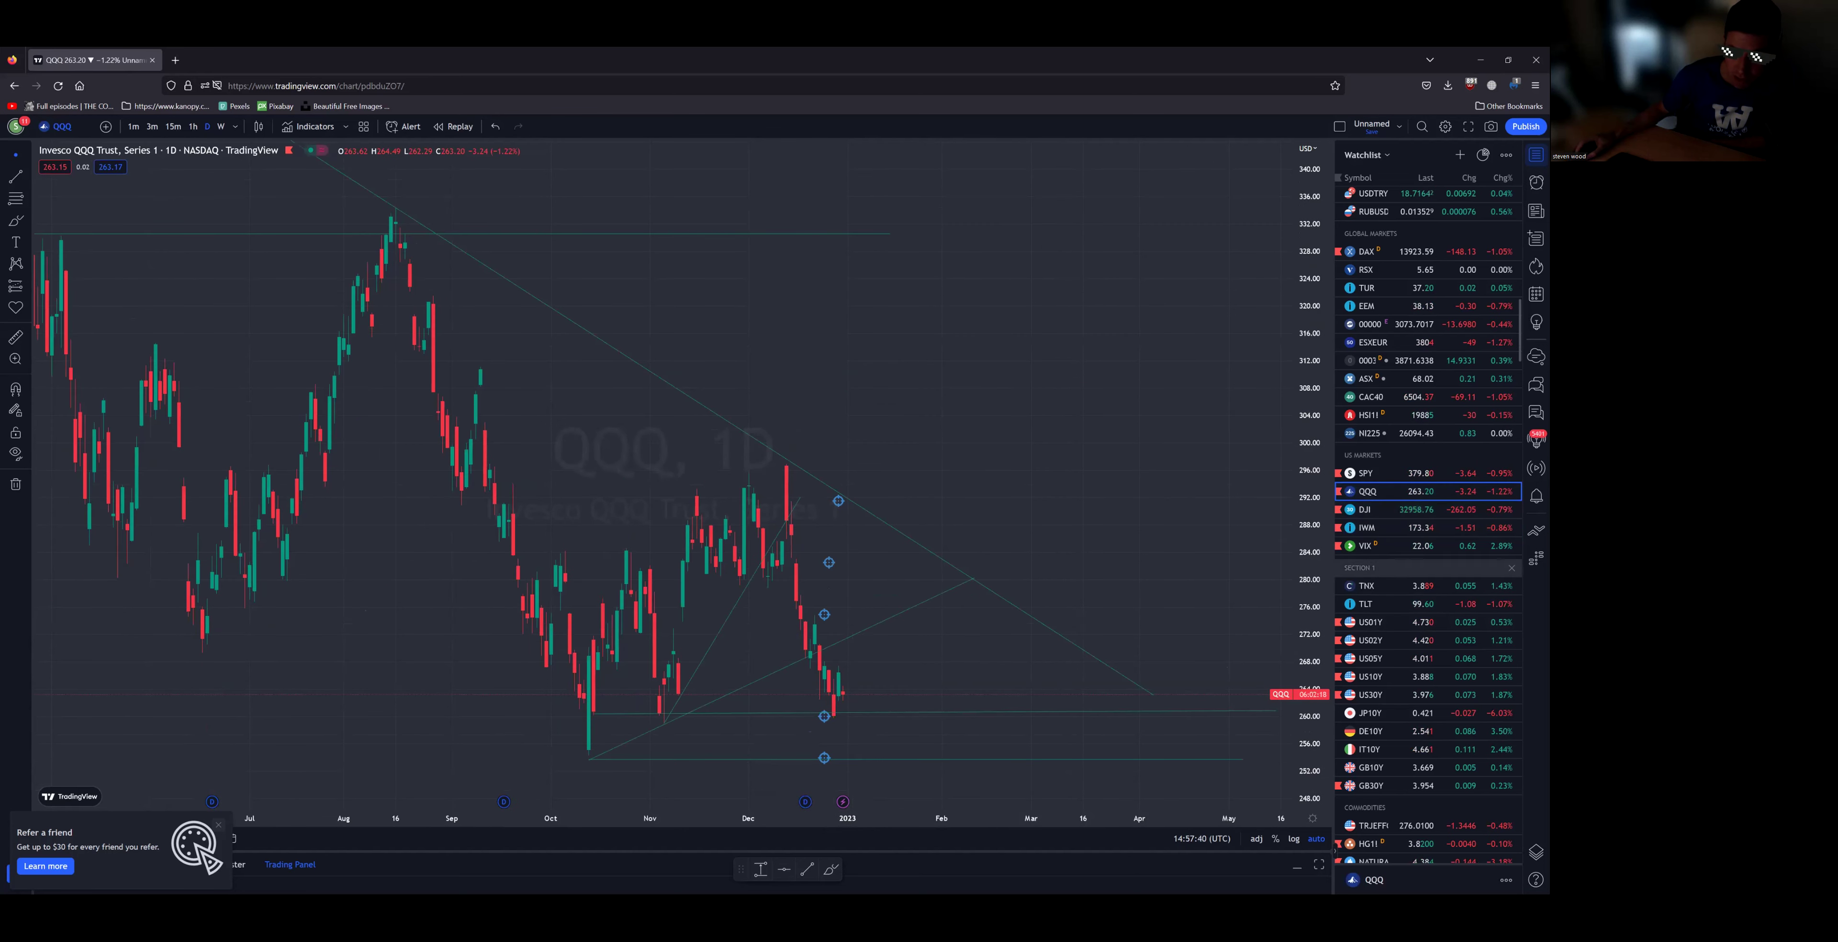
left_click(1399, 545)
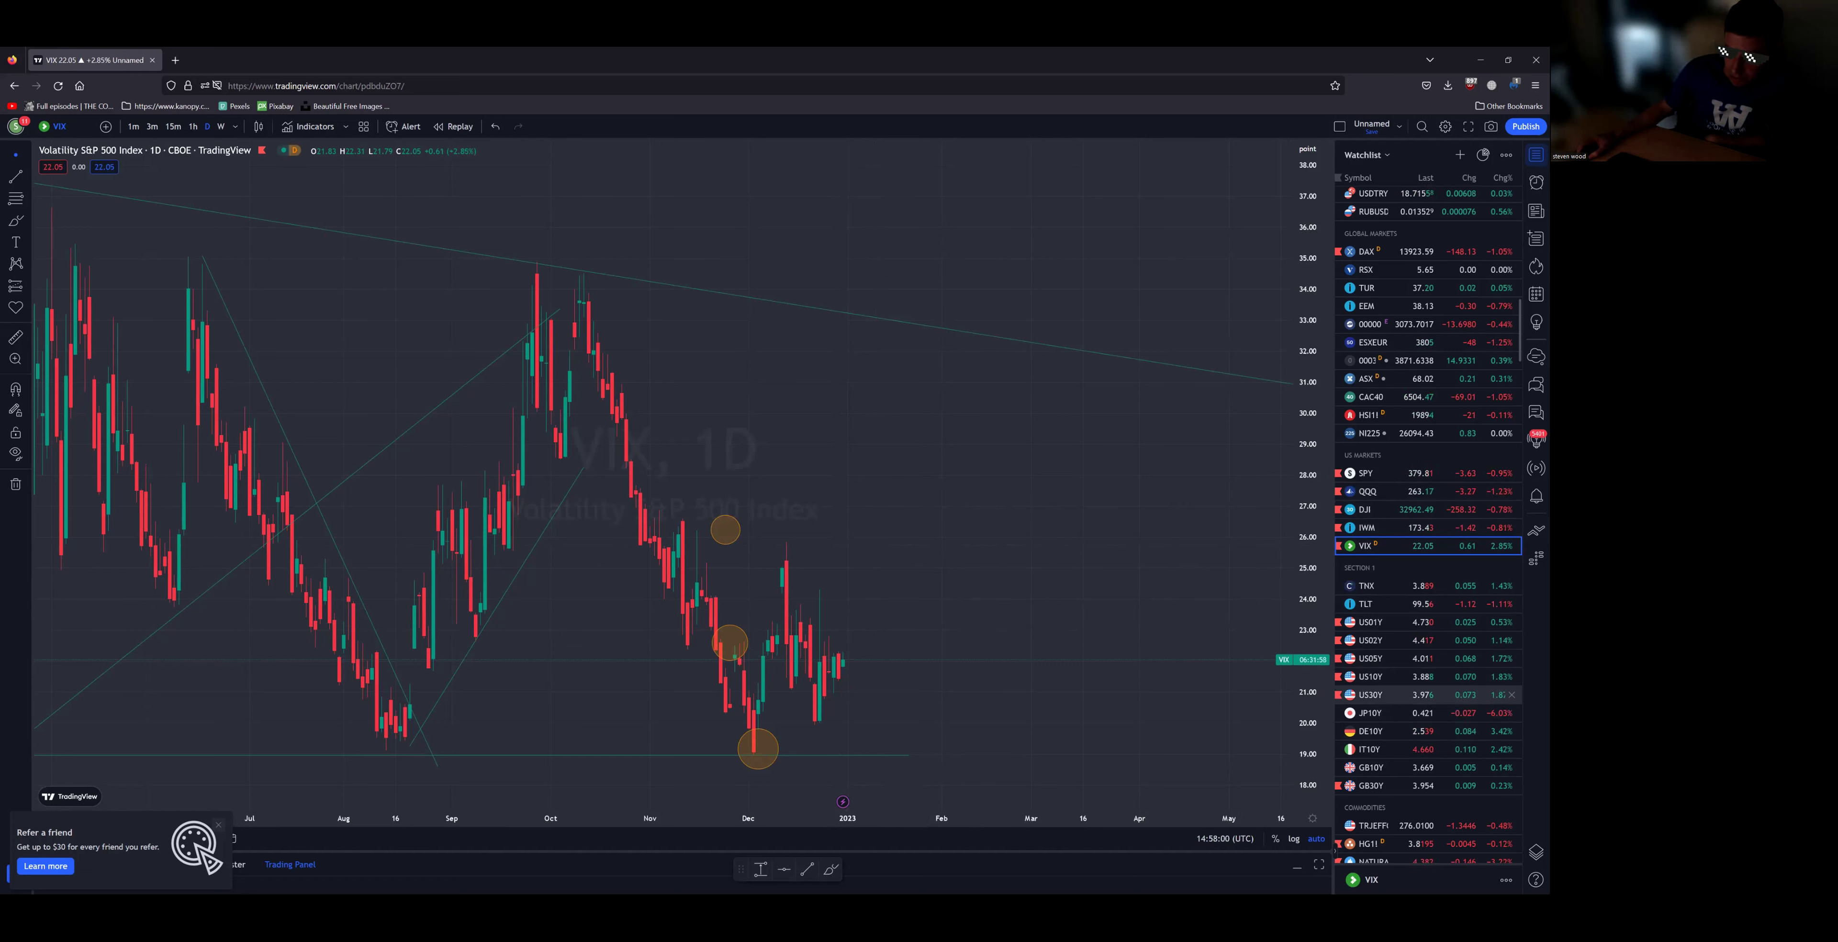
Step: On the US01Y chart, delete one lower target marker and move the other three forward to January 2023 on their nearest lines
left_click(1370, 622)
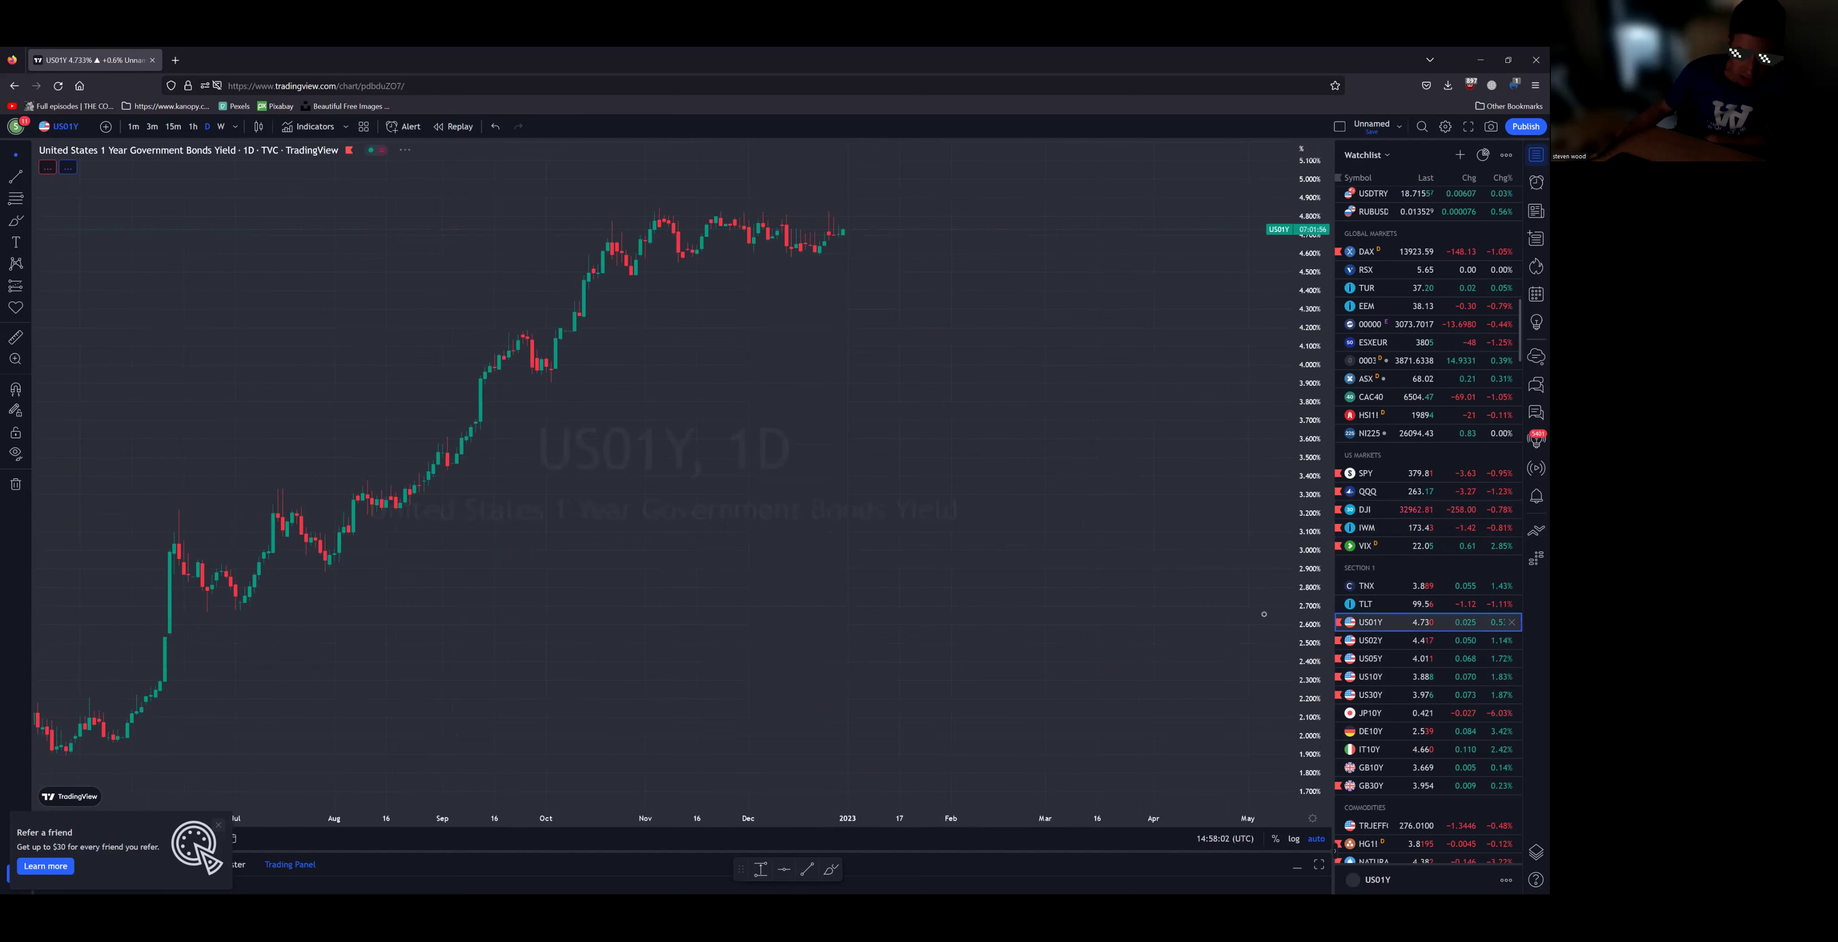
scroll(859, 371, "up", 4)
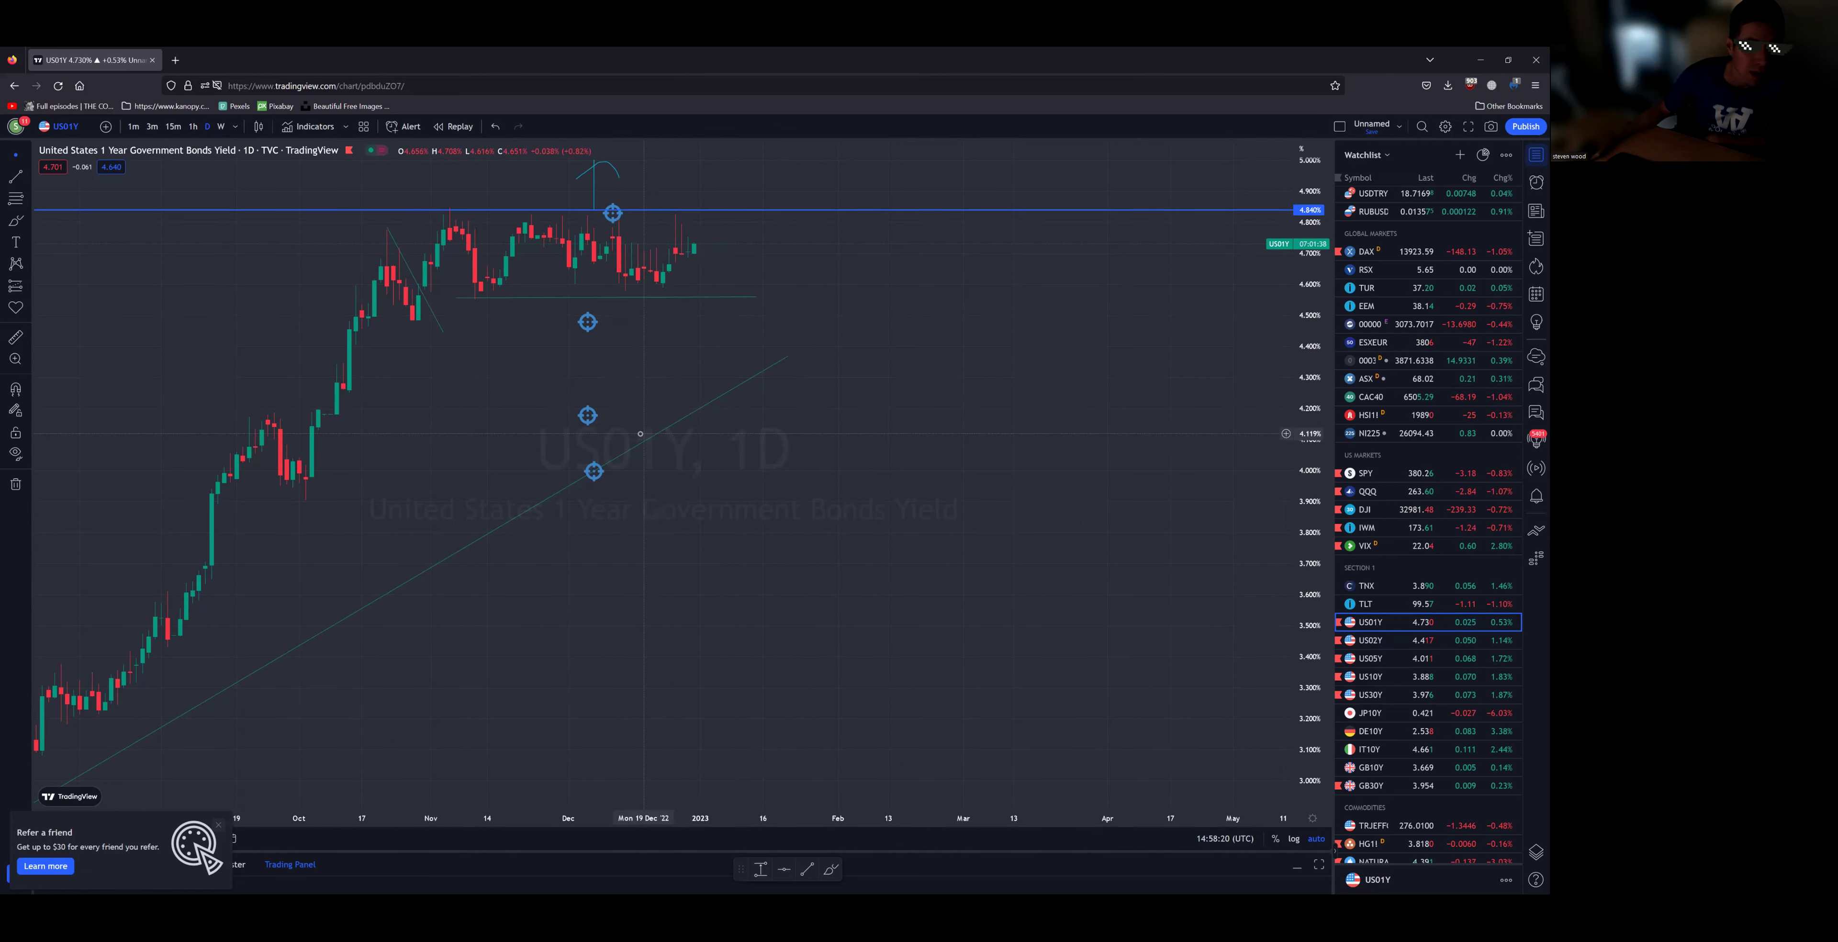
left_click_drag(587, 415, 715, 404)
key("Delete")
left_click_drag(588, 327, 721, 302)
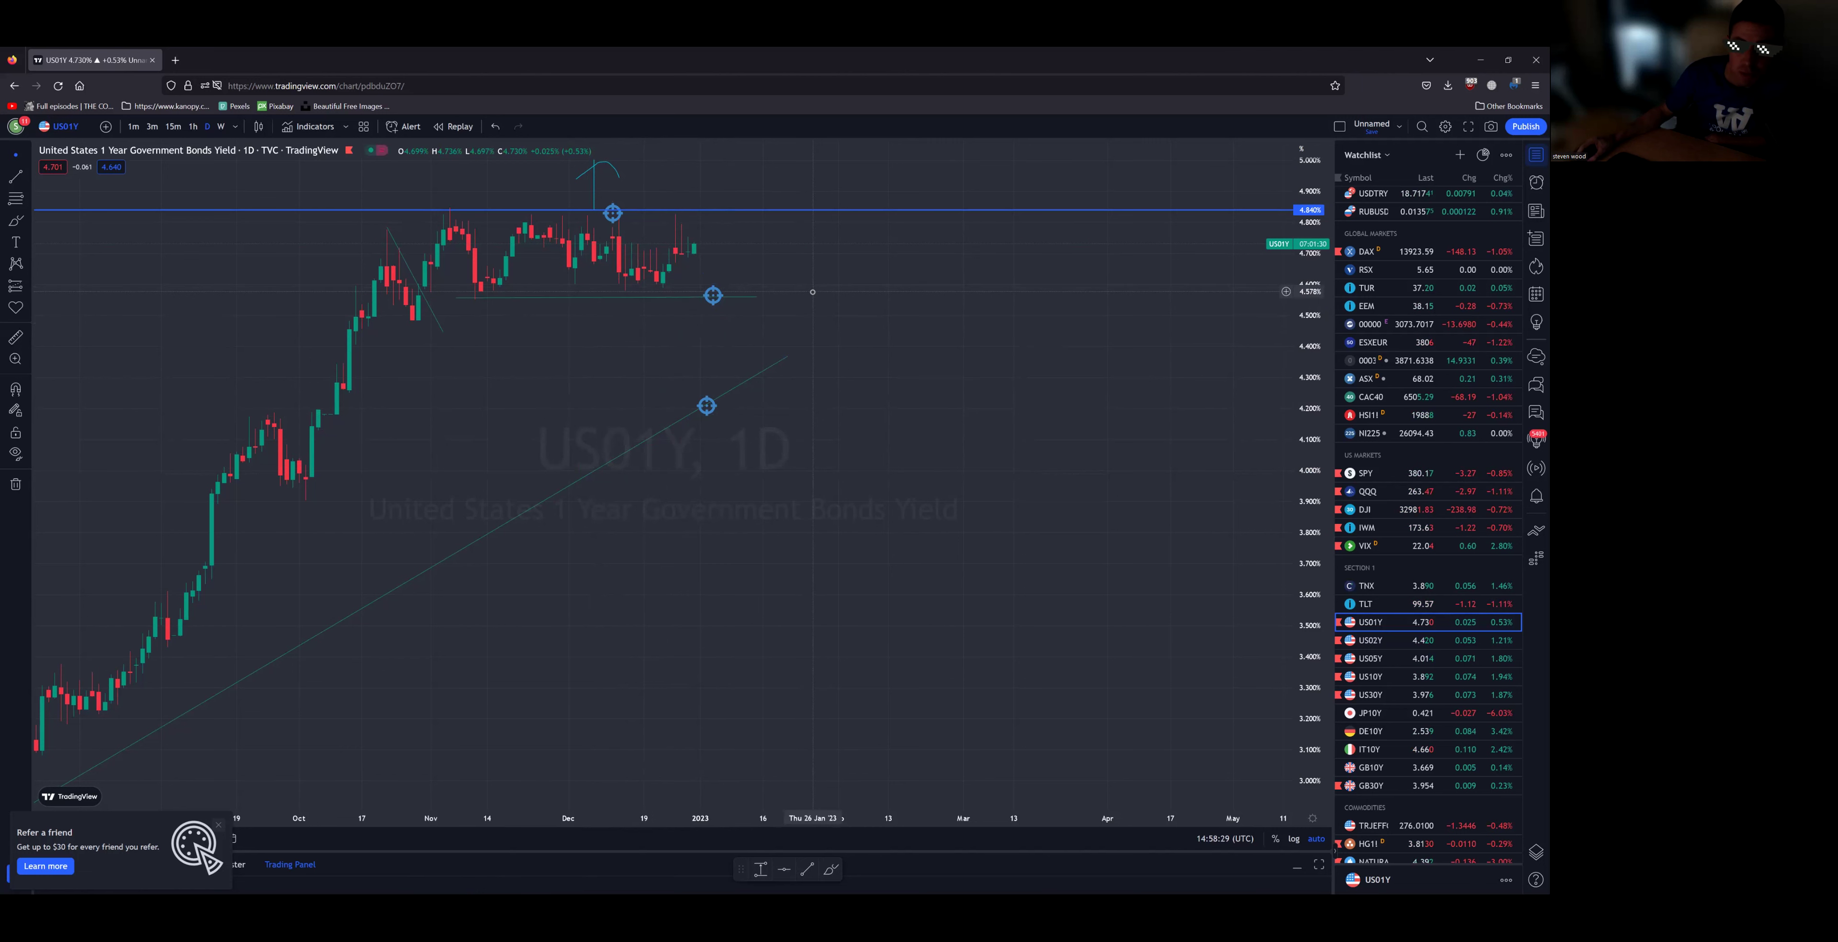
mouse_move(614, 212)
left_mouse_down()
mouse_move(741, 186)
mouse_move(712, 209)
left_mouse_up()
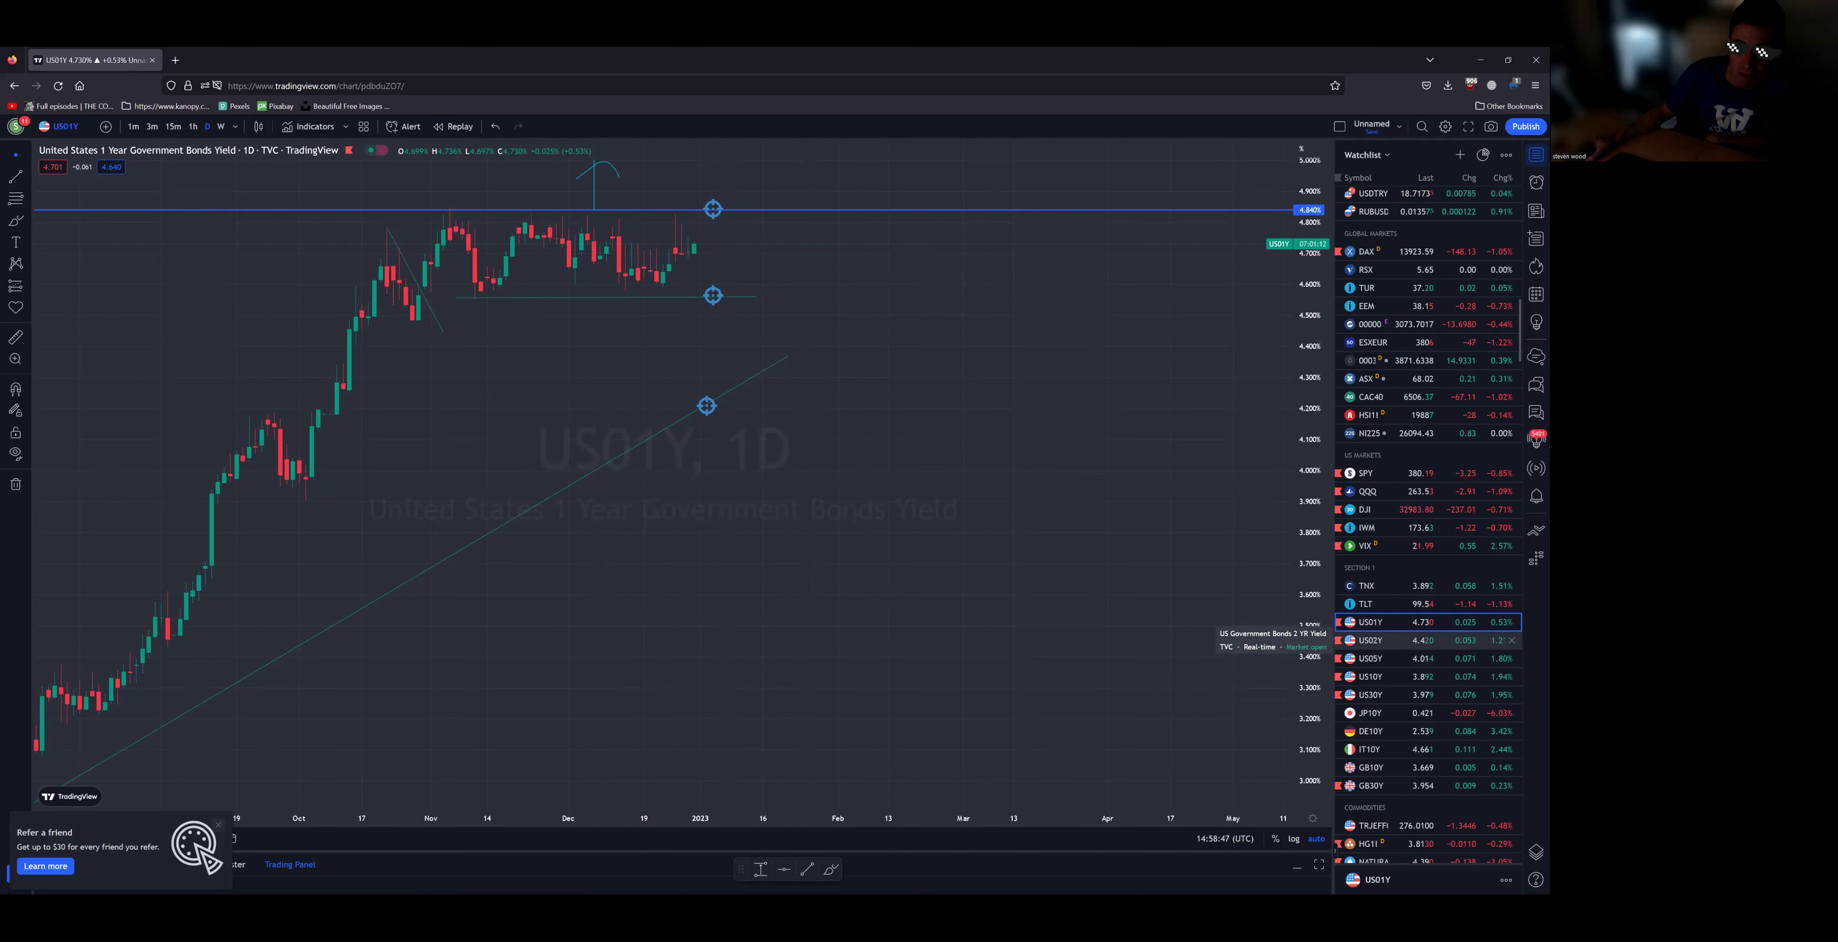
Step: On the US02Y chart, delete the two freehand brush drawings above the recent candles
left_click(1370, 640)
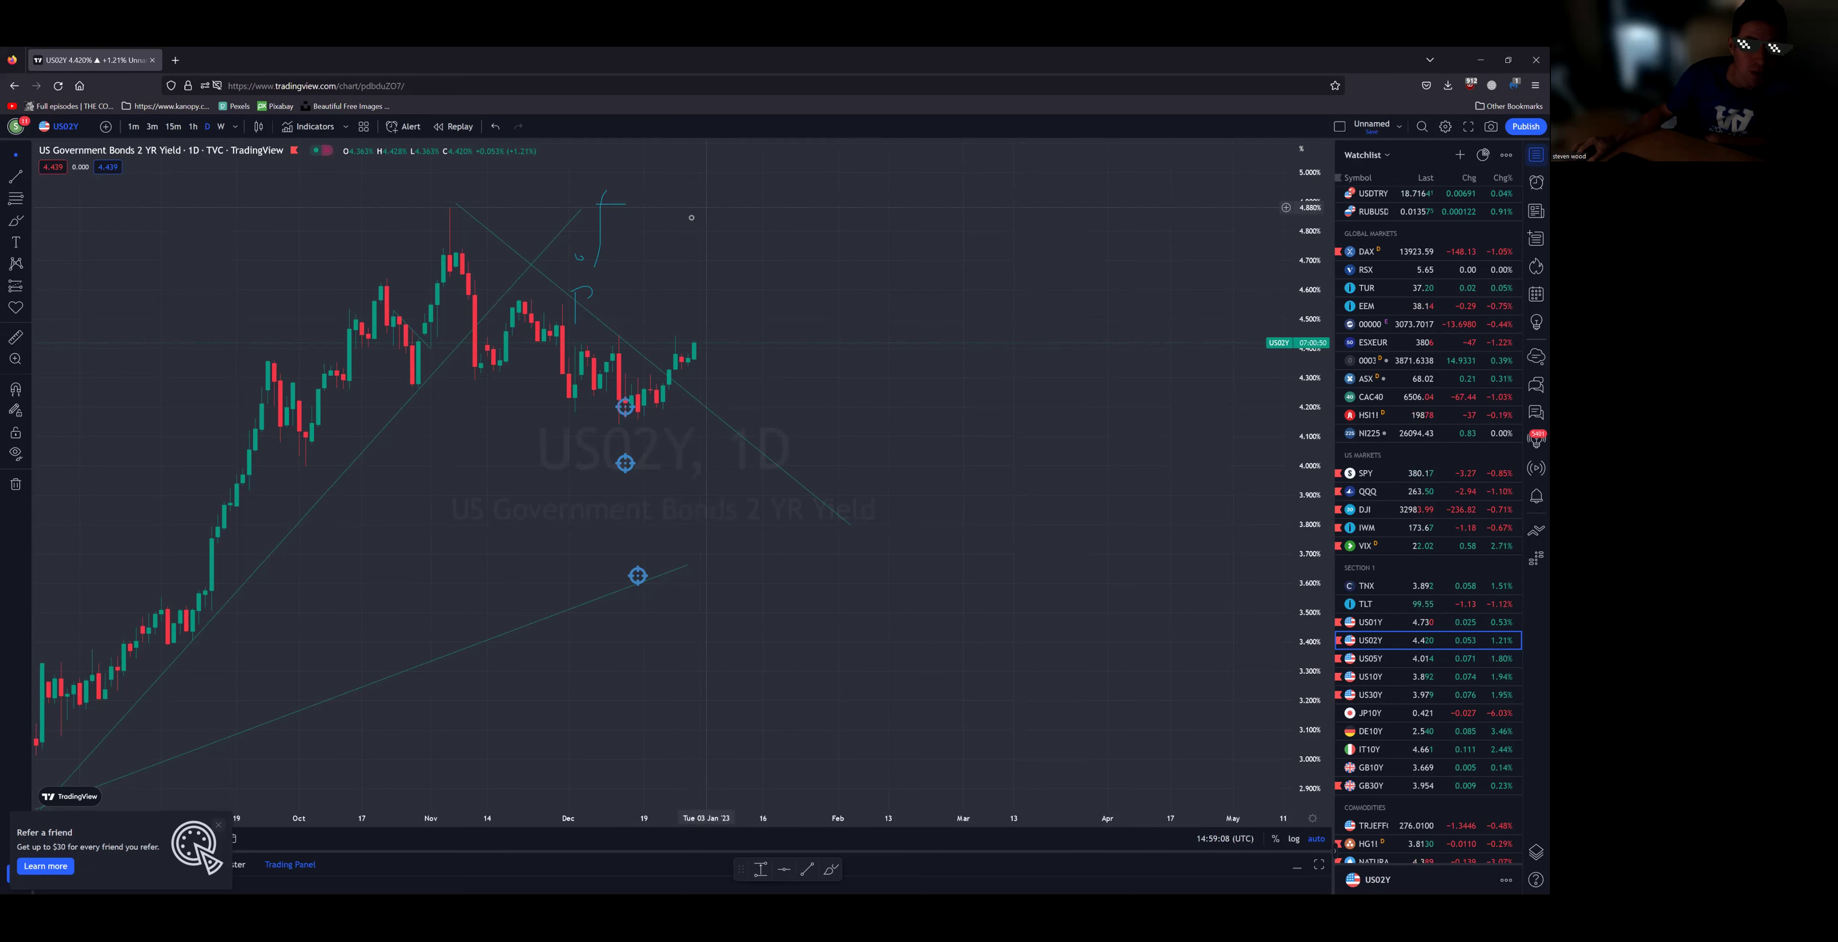
left_click(602, 243)
key("Delete")
left_click(576, 296)
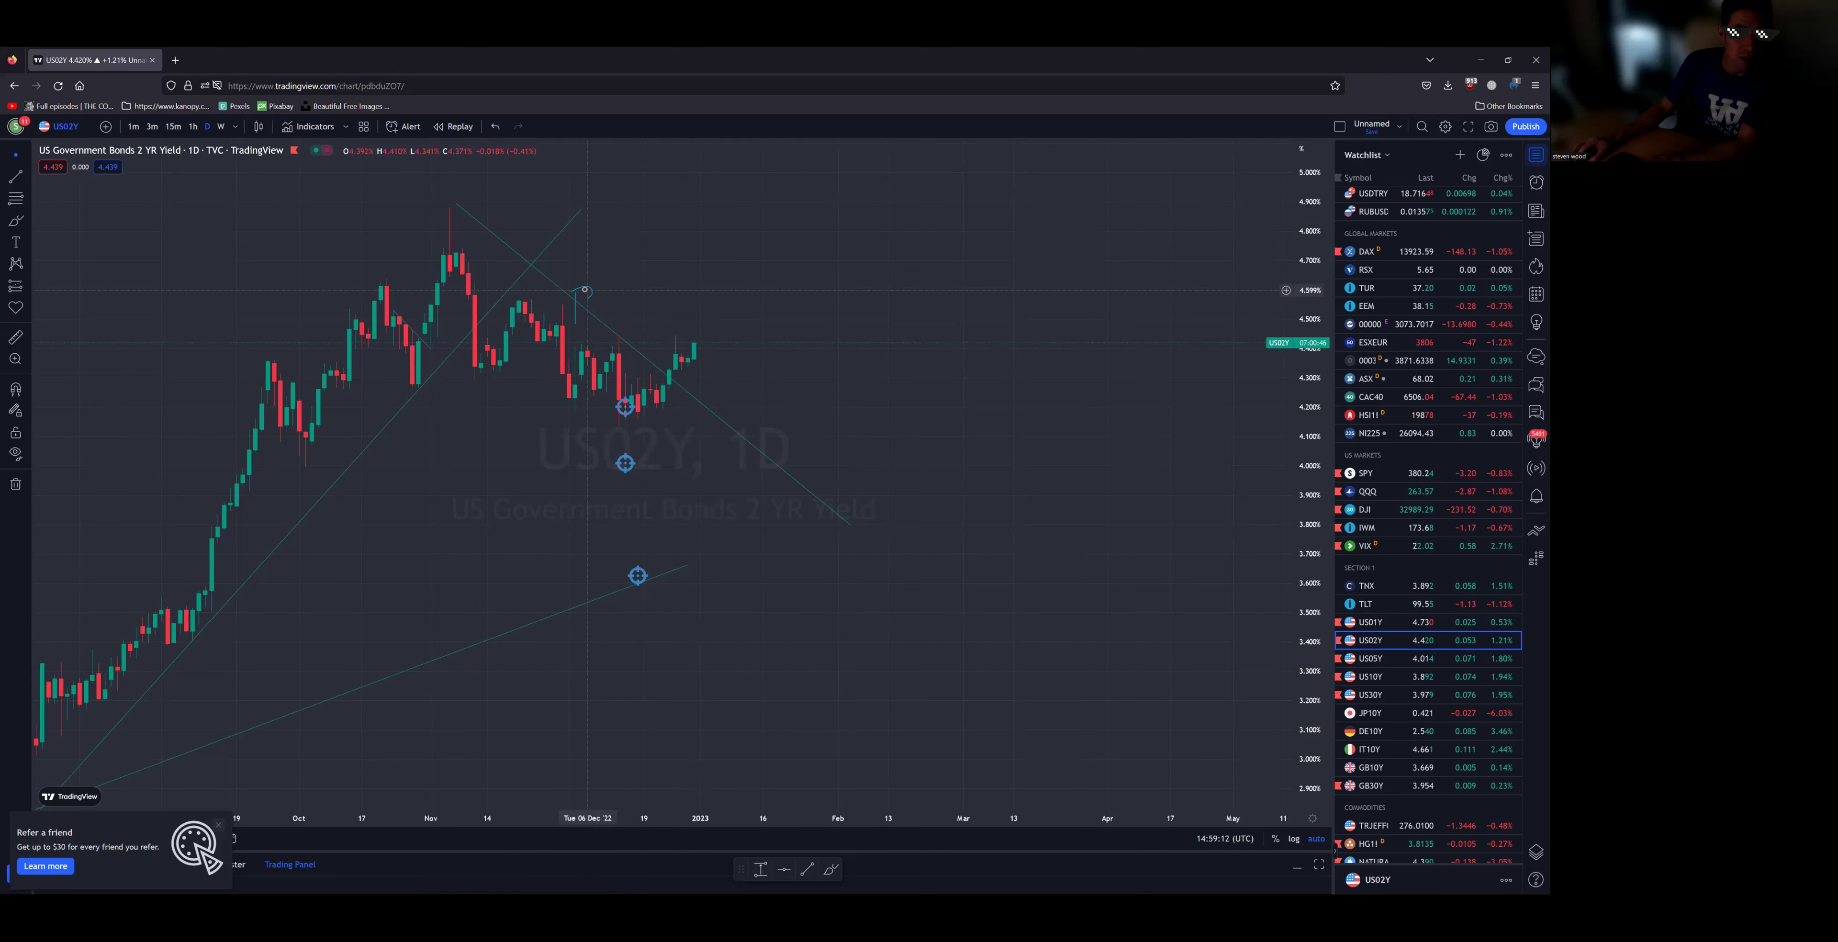
key("Delete")
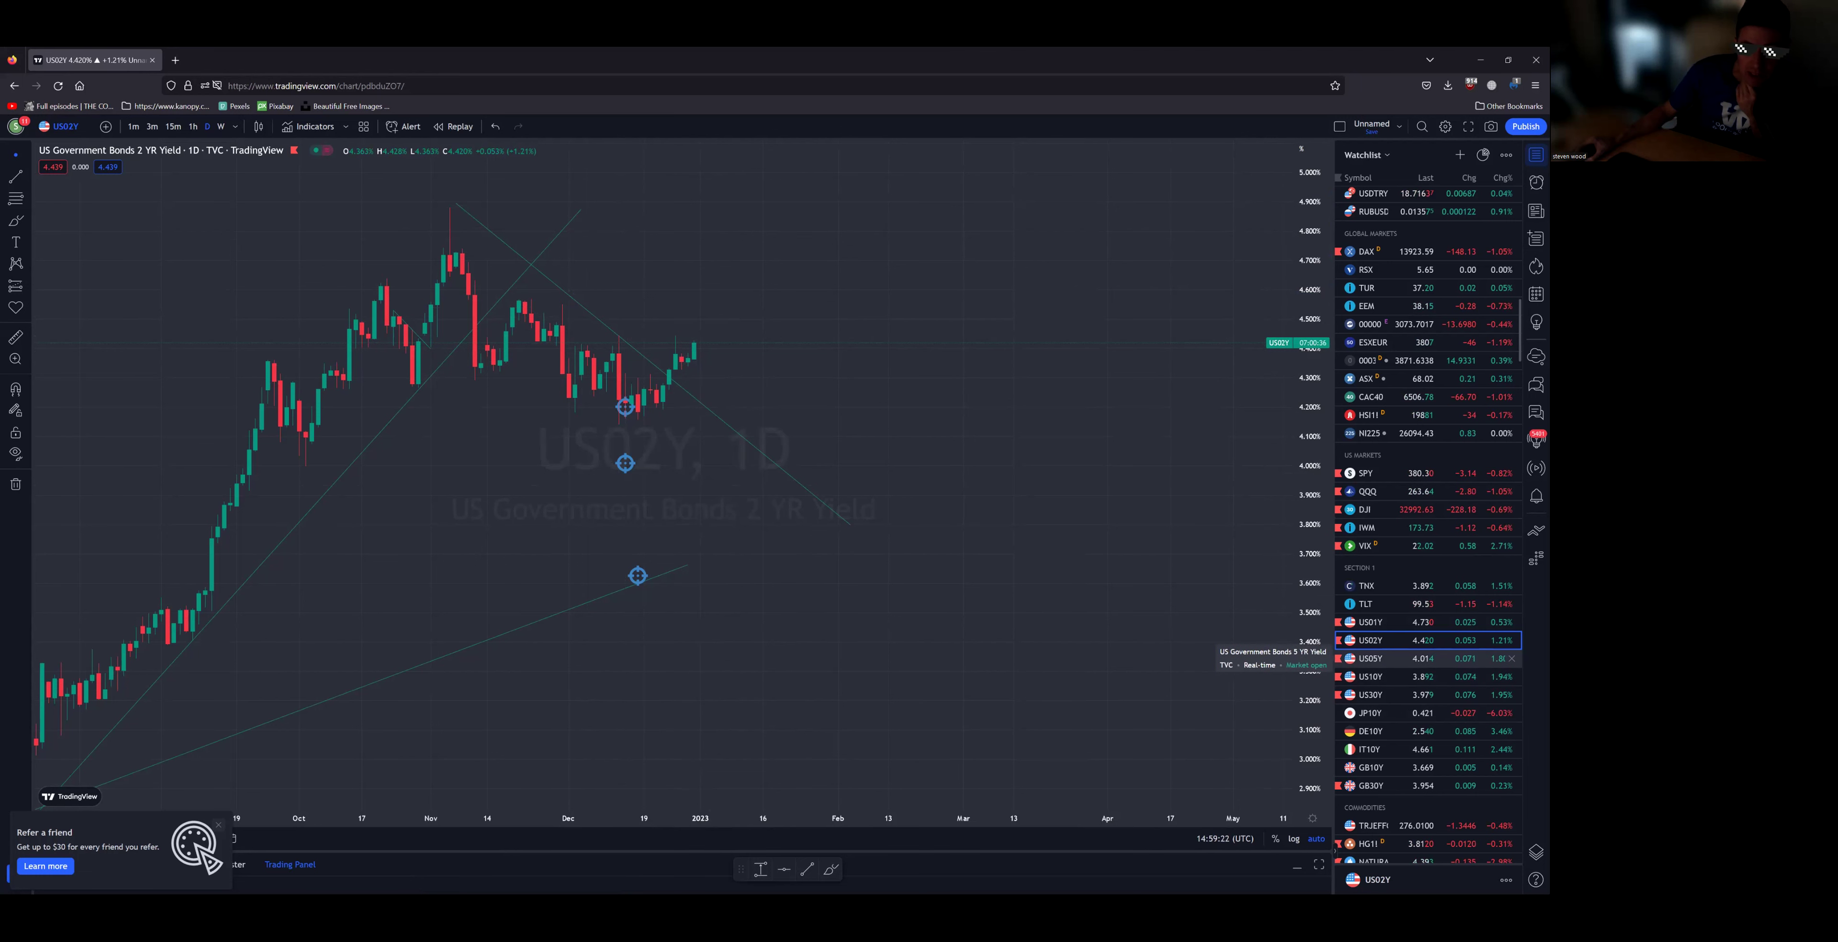
Step: On the US05Y chart, replace the freehand curve with a descending trend line from the 21 Oct '22 high to early March 2023
left_click(1370, 658)
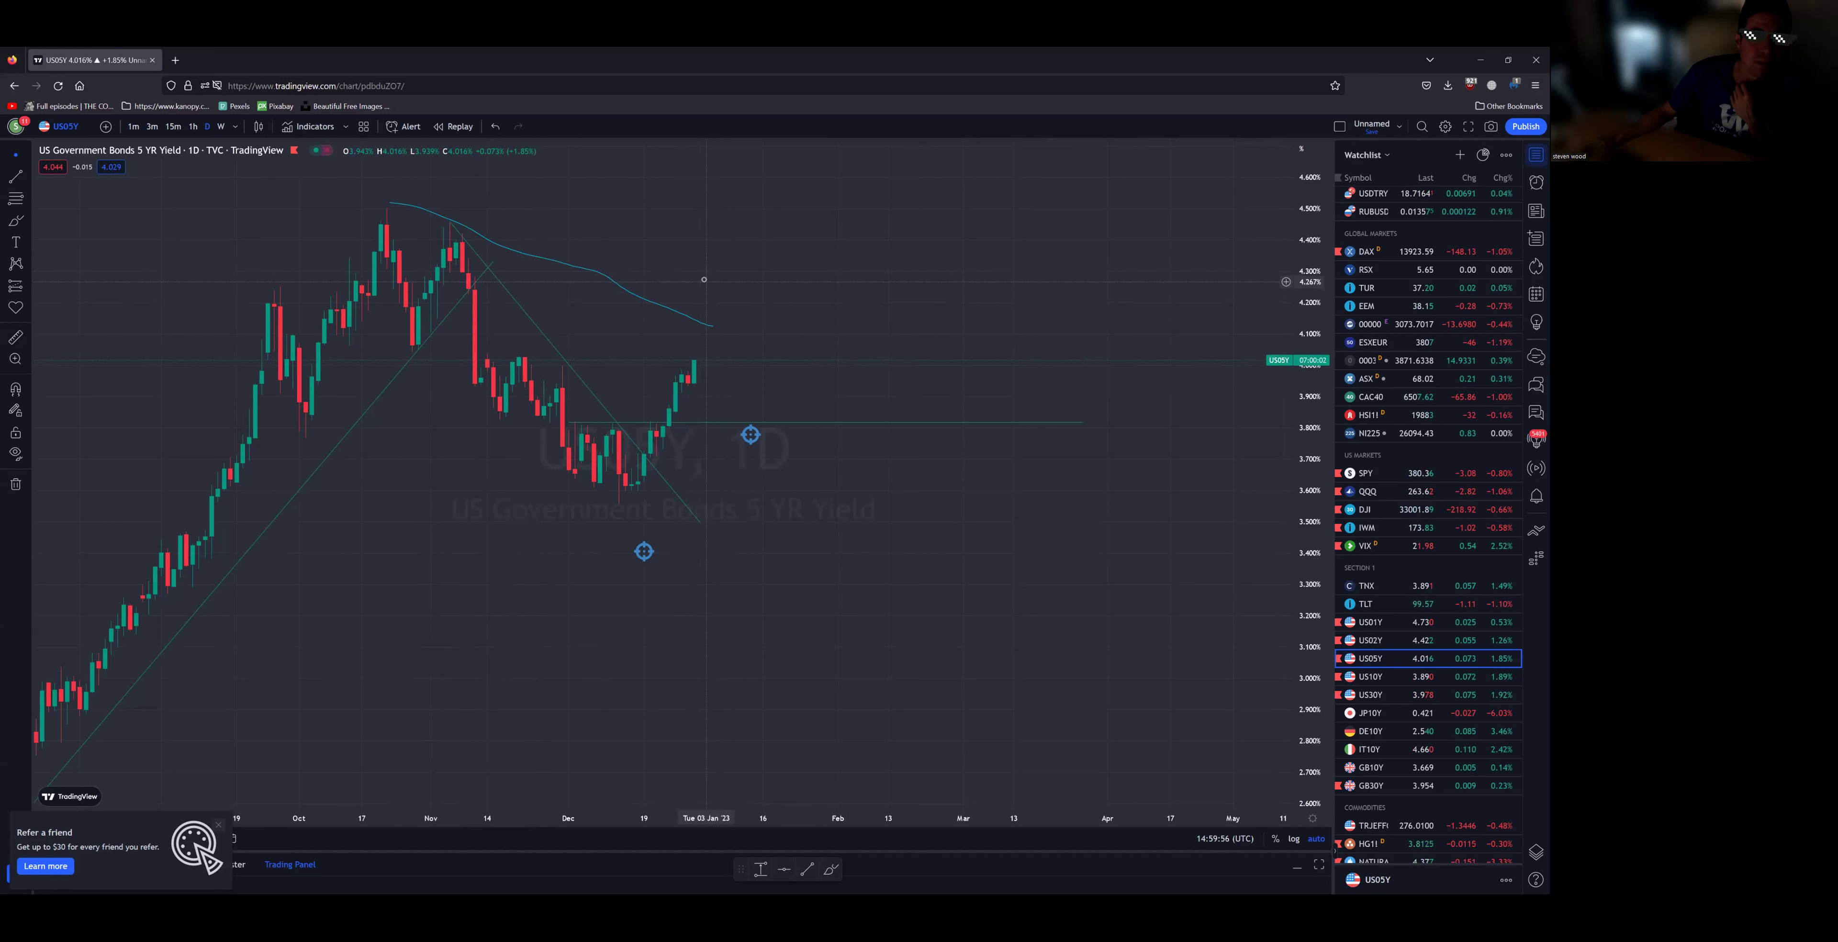
key("alt+t")
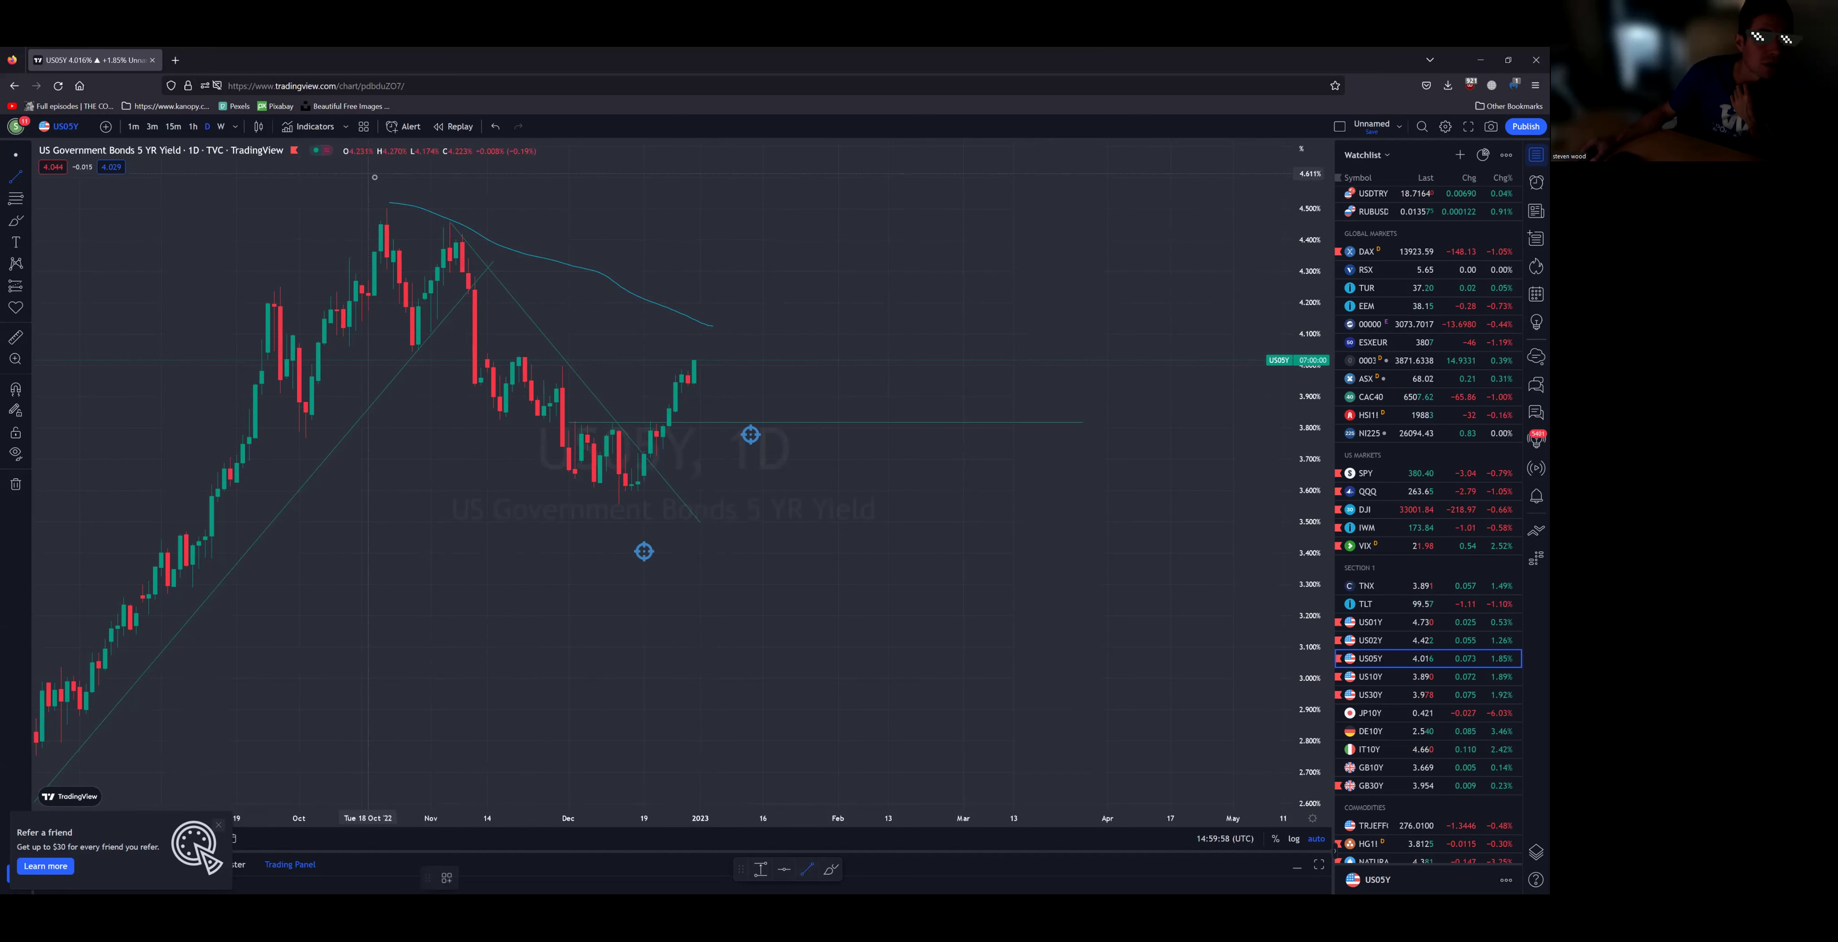
left_click(386, 206)
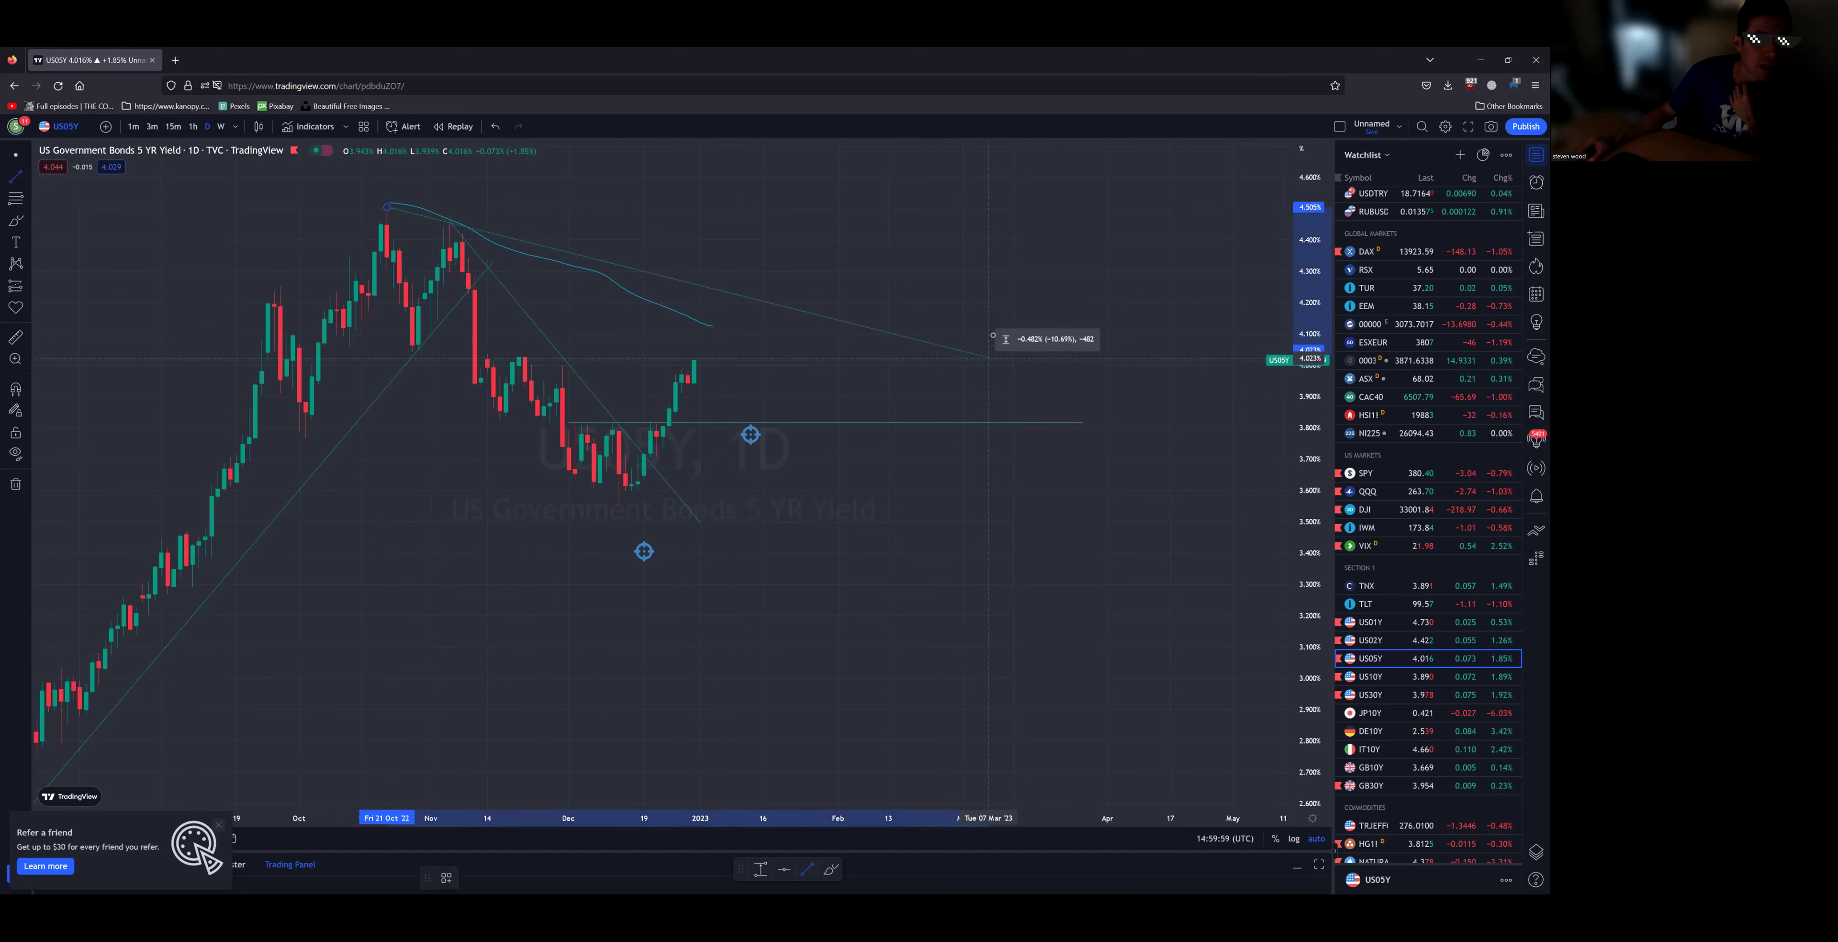
left_click(1003, 355)
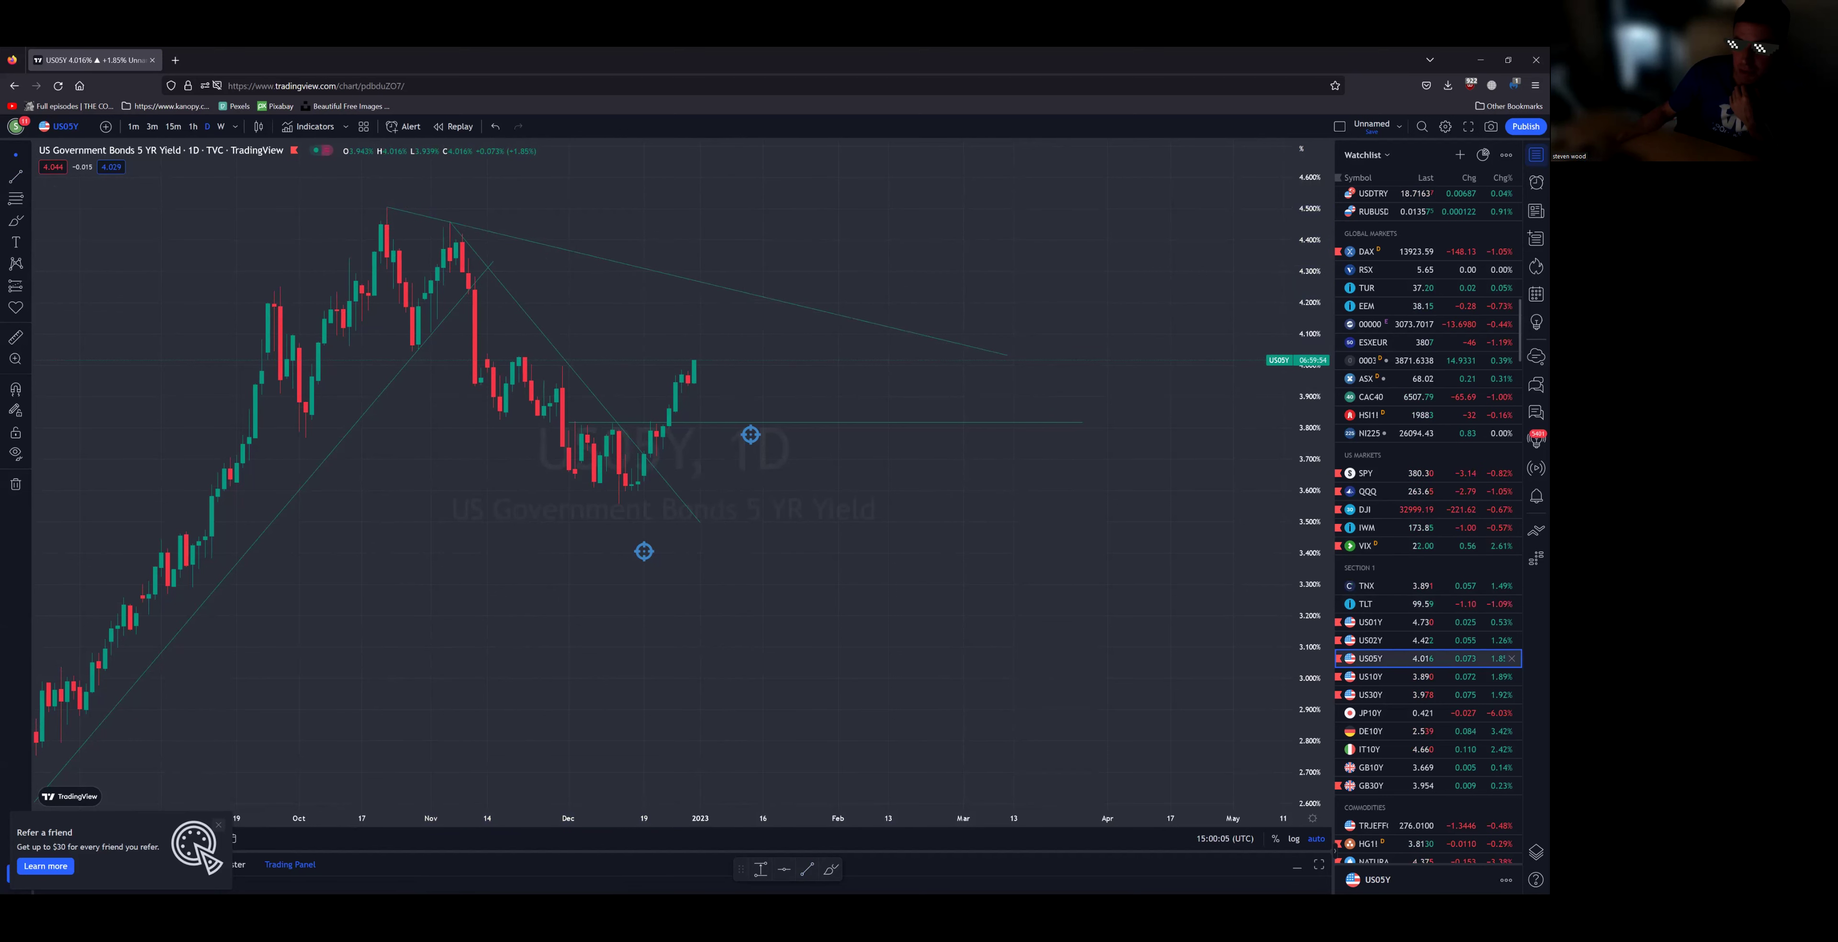
Step: Open the US10Y chart and check the upper target marker on the descending trend line
left_click(1377, 676)
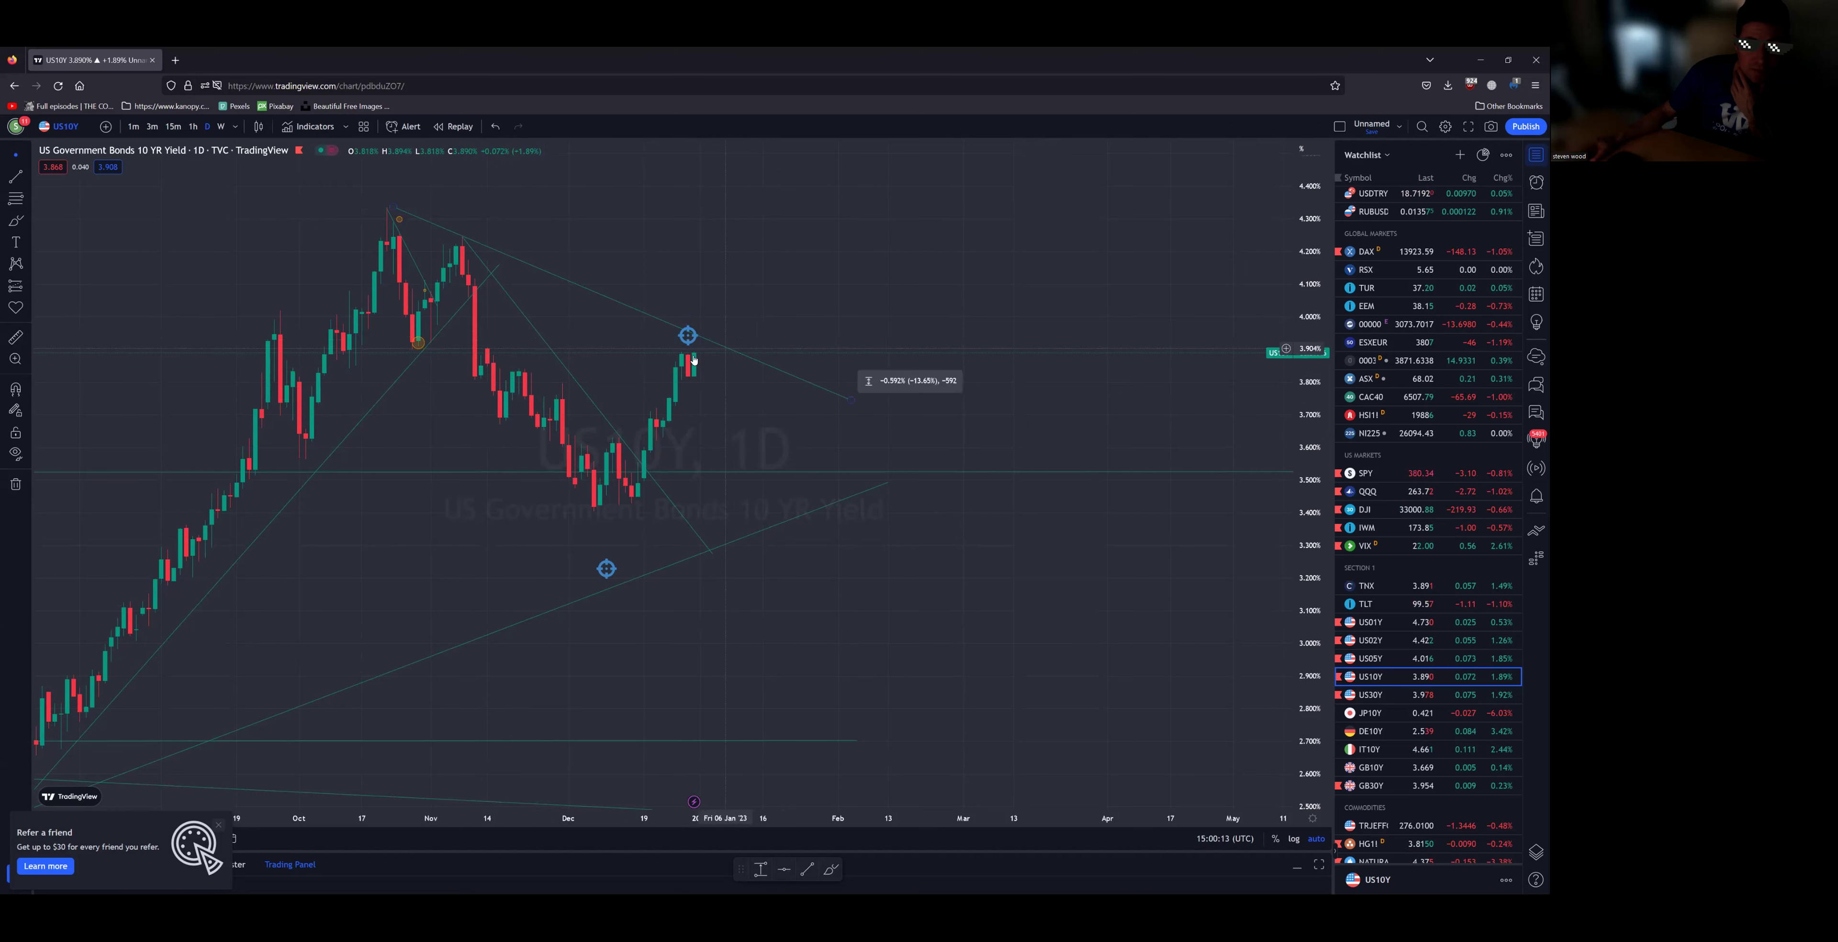
left_click(689, 336)
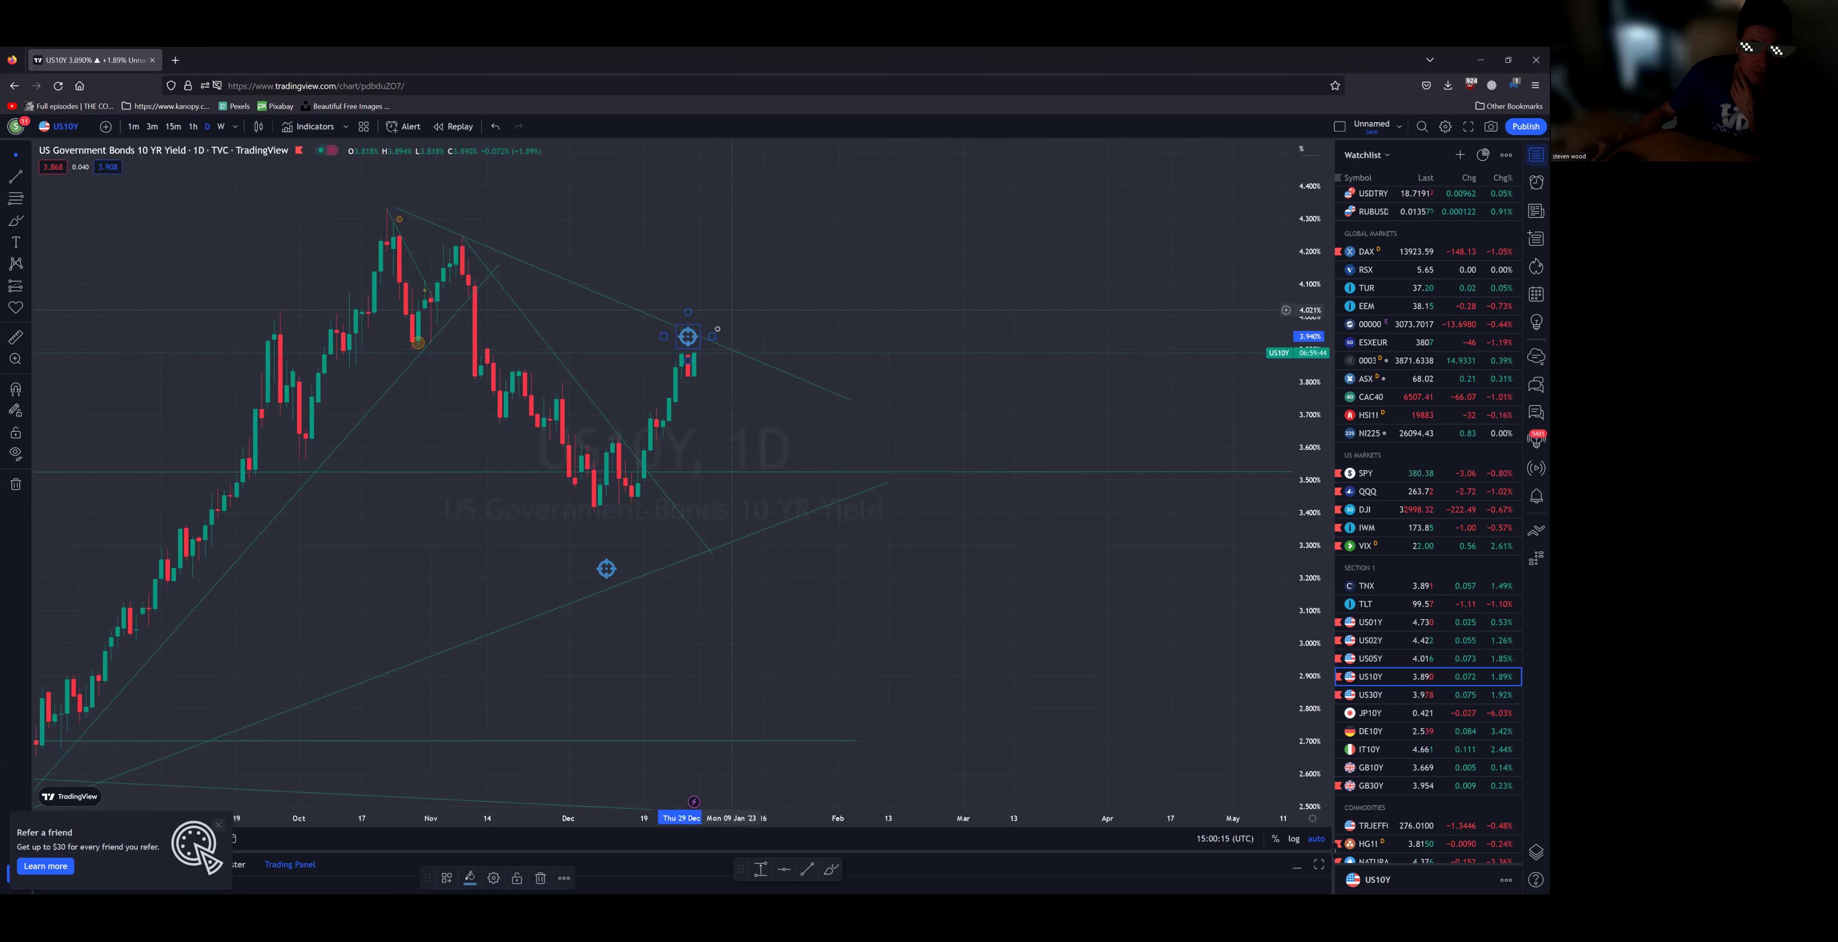
left_click(691, 336)
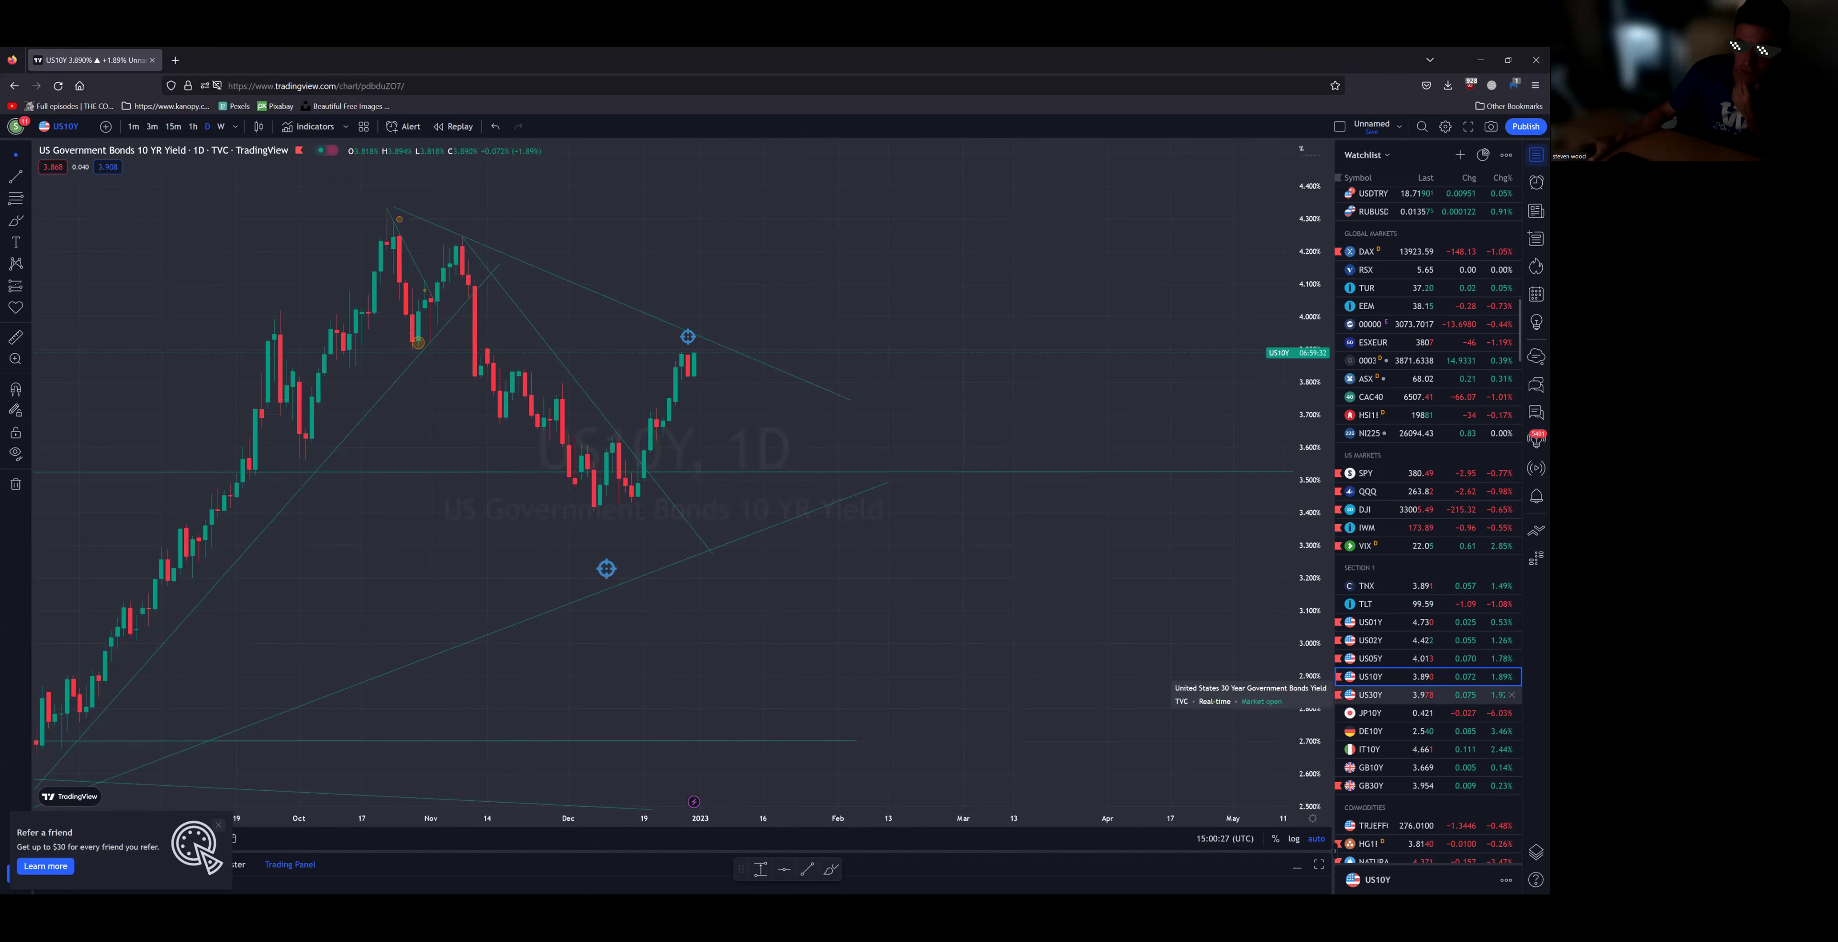
Step: On the US30Y chart, move the upper target marker forward onto the descending trend line in early January 2023
left_click(1392, 695)
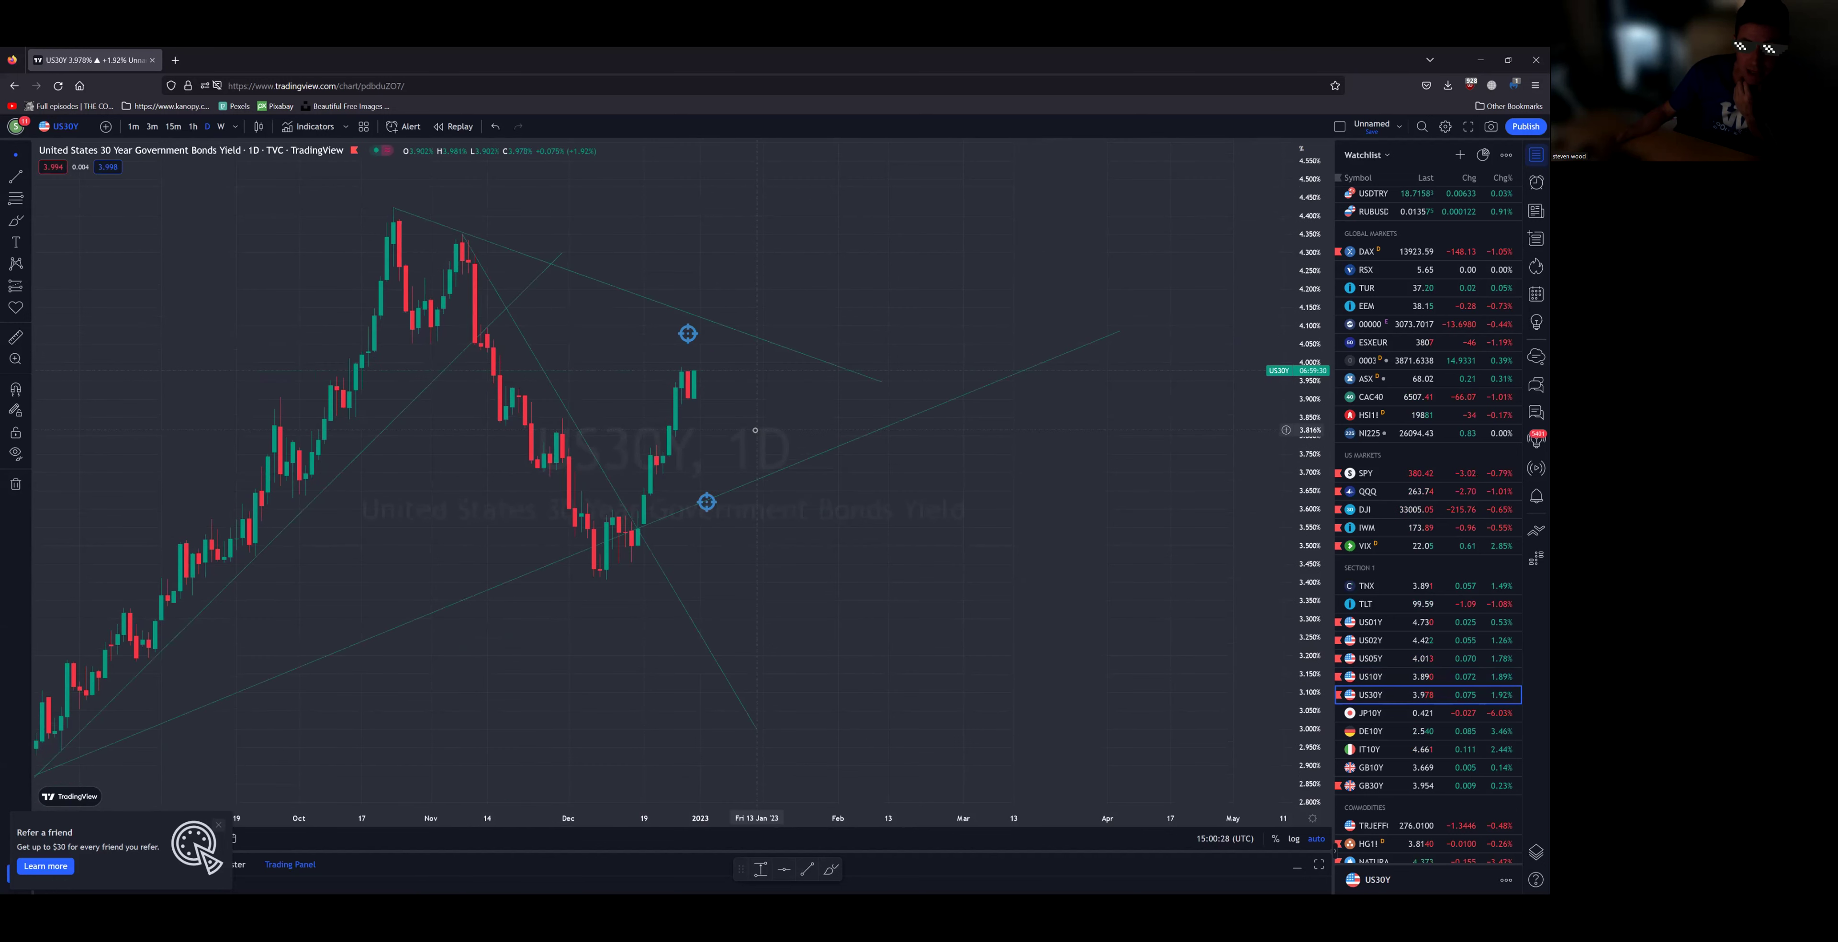
left_click_drag(689, 337, 708, 331)
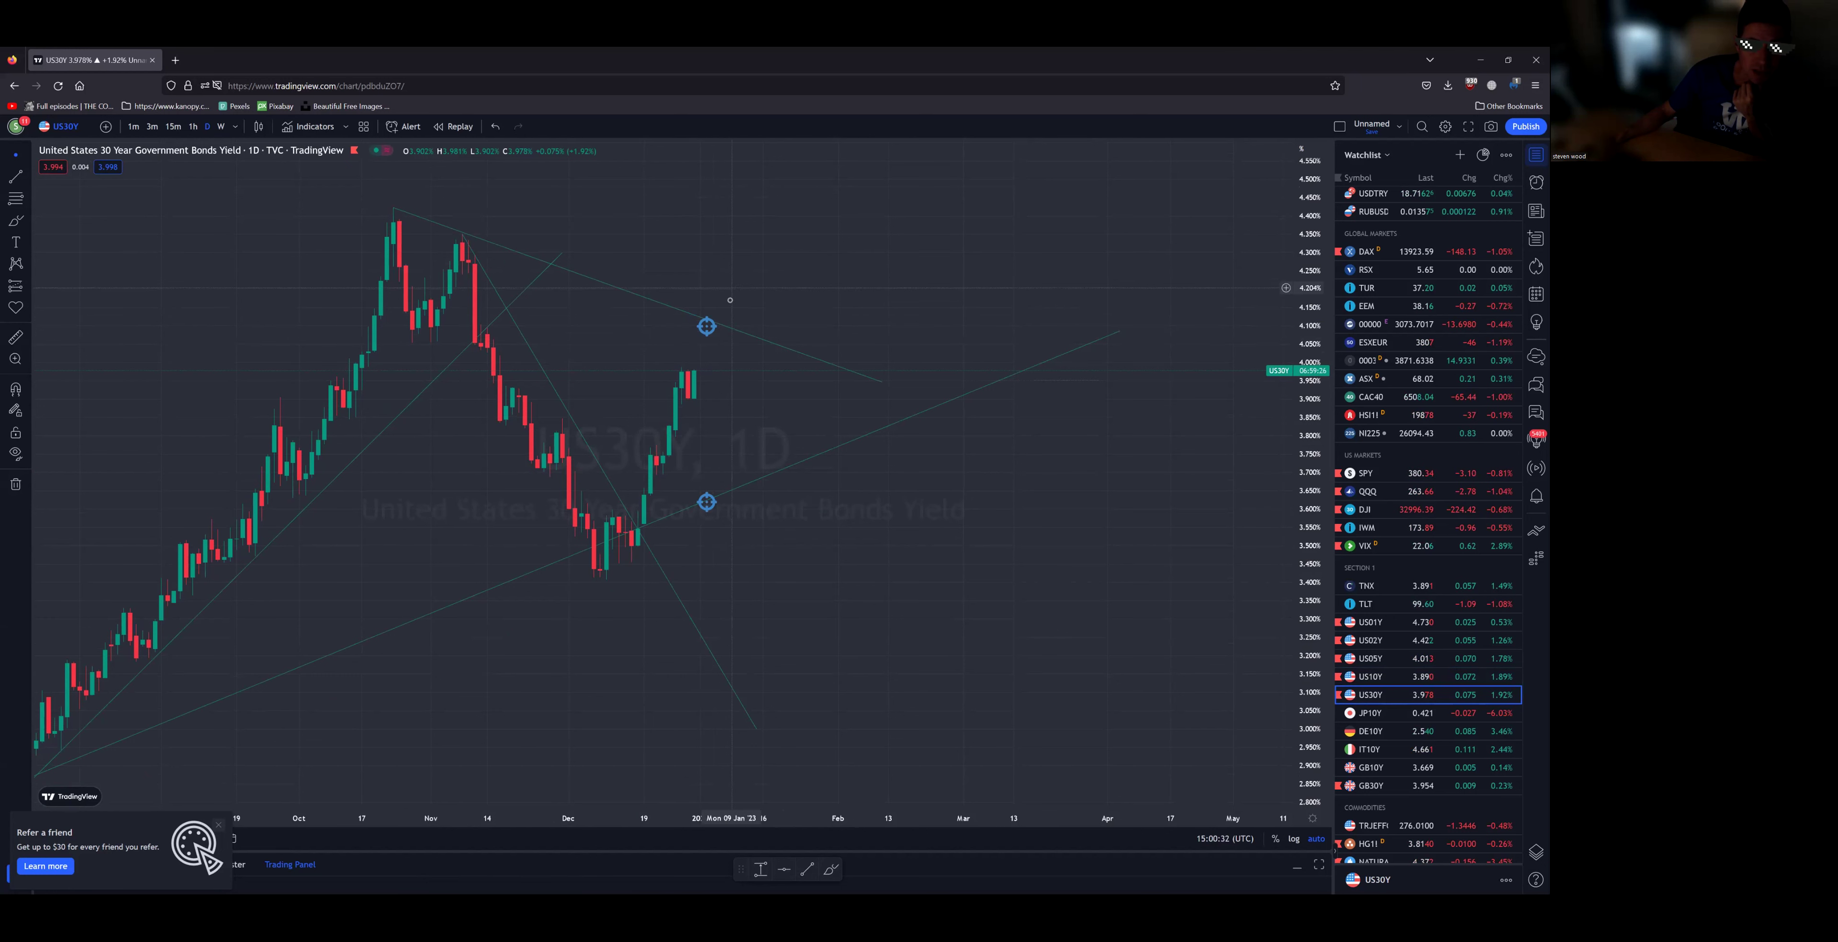
left_click_drag(717, 326, 724, 327)
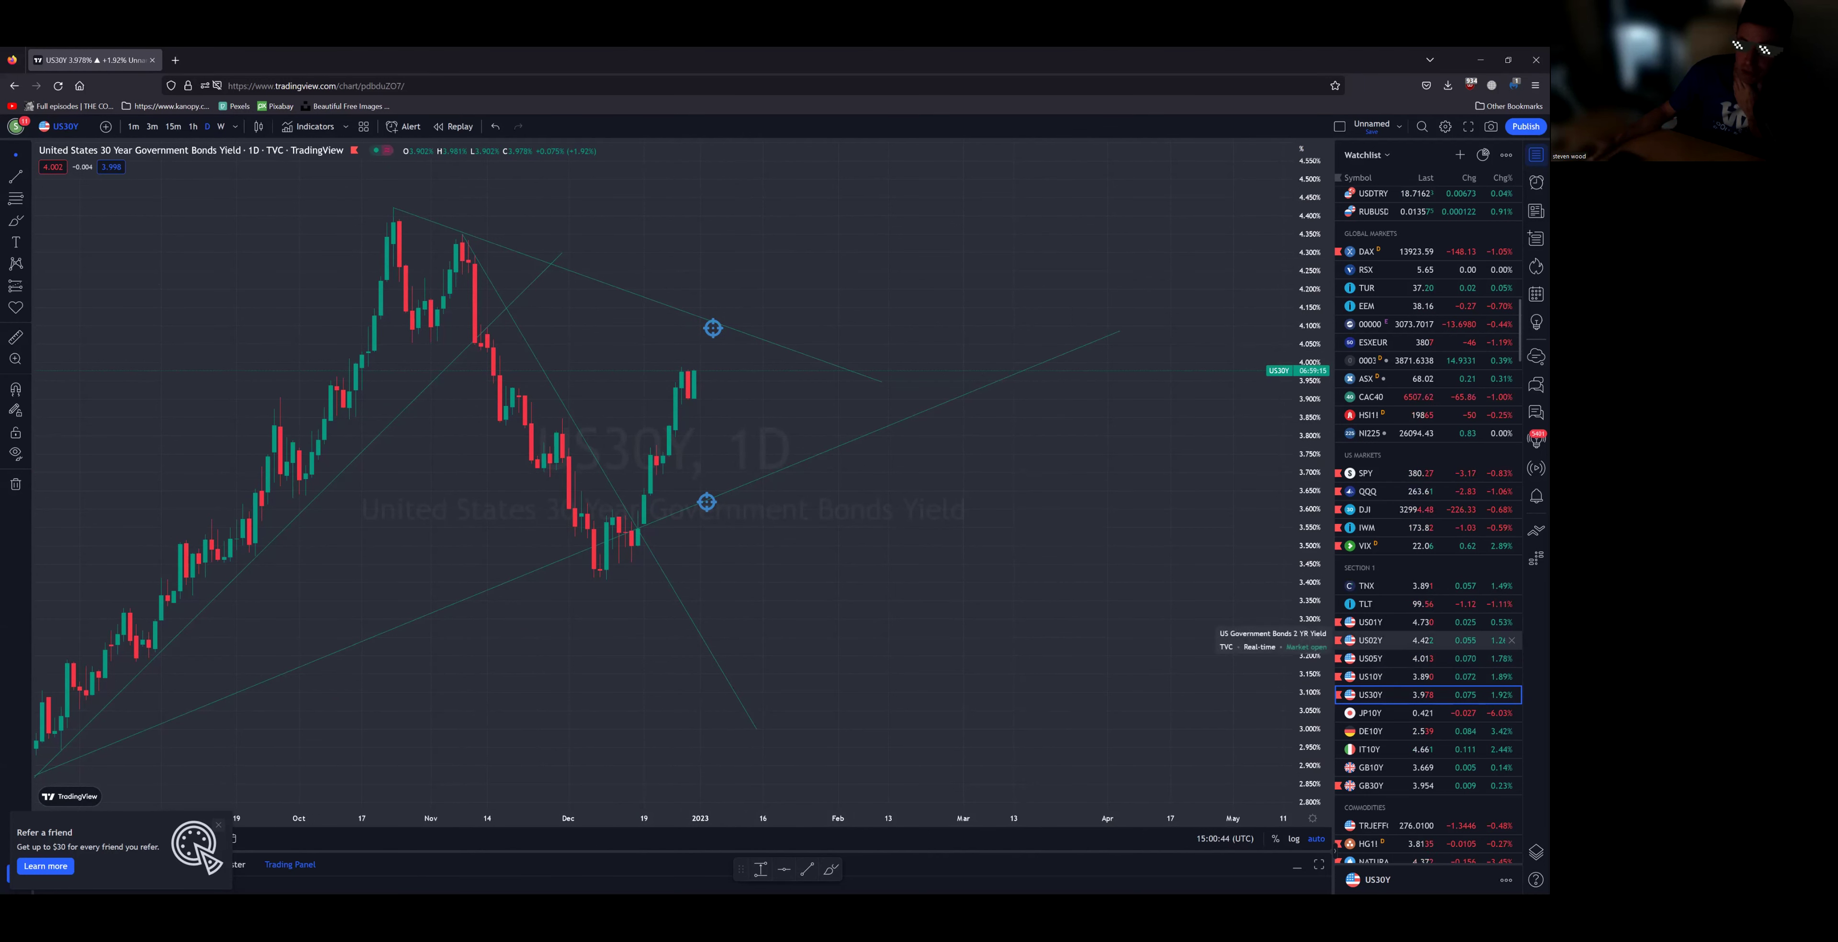
Step: On the DXY chart, move the lowest target marker forward to about 101.636 near the rising trend line in January 2023
scroll(1427, 640, "up", 3)
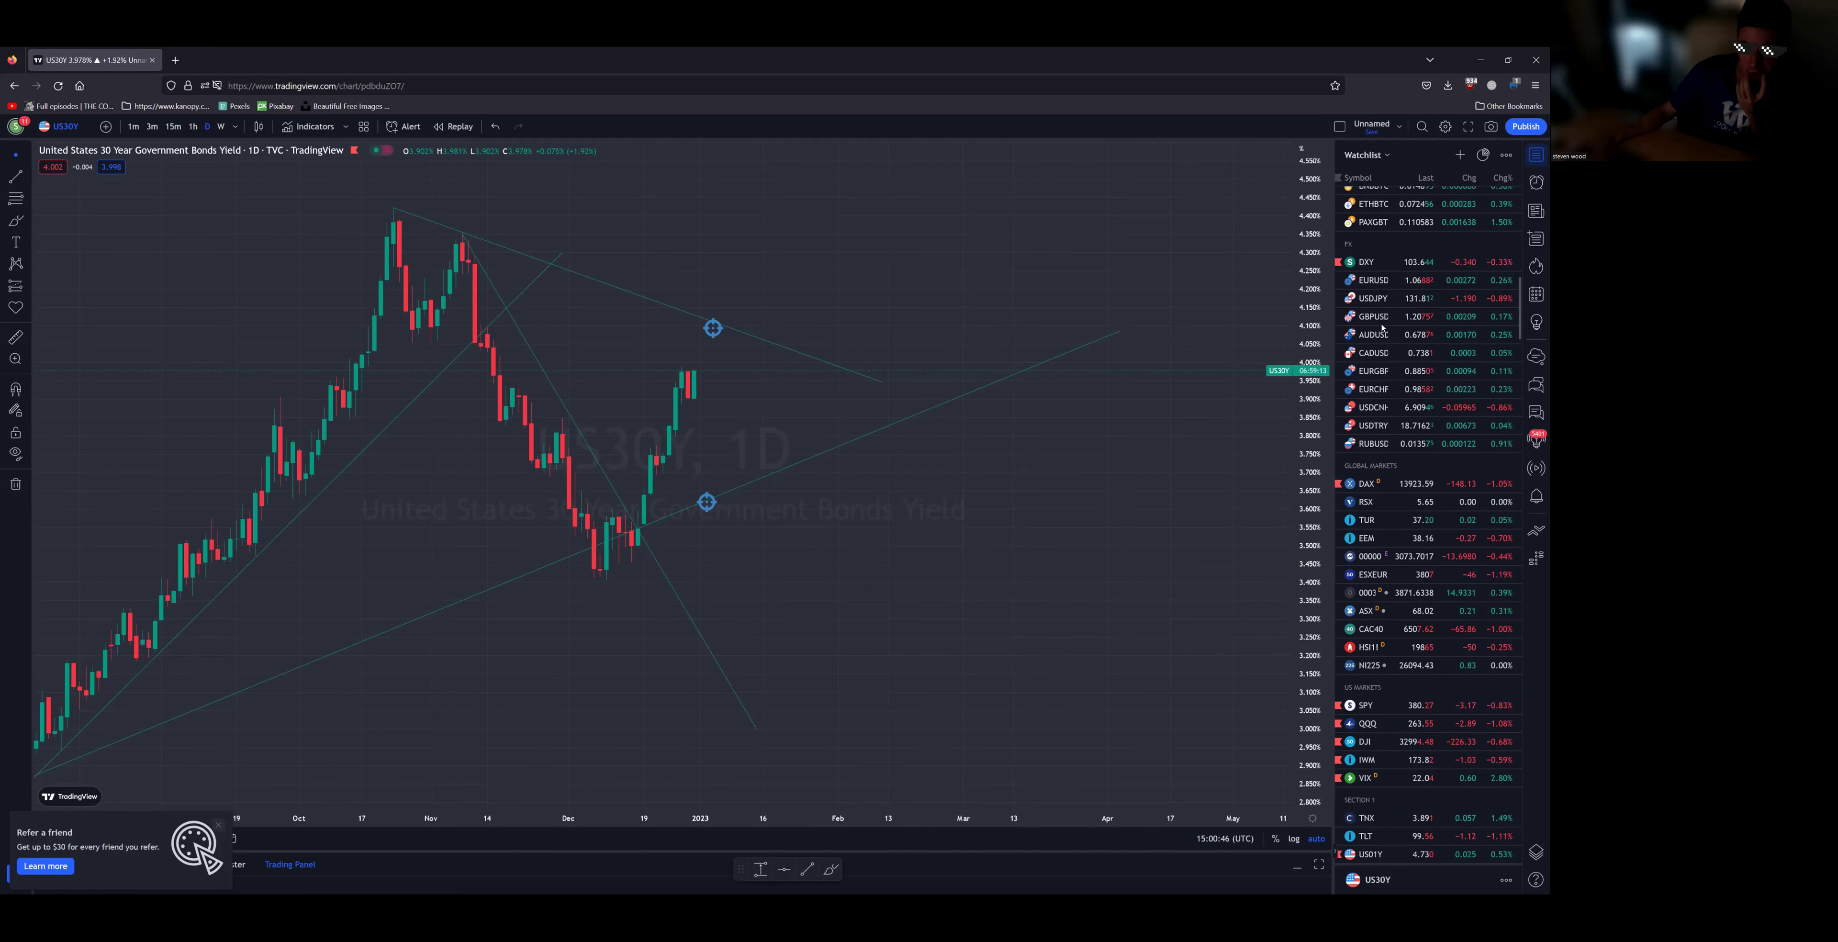
left_click(1382, 271)
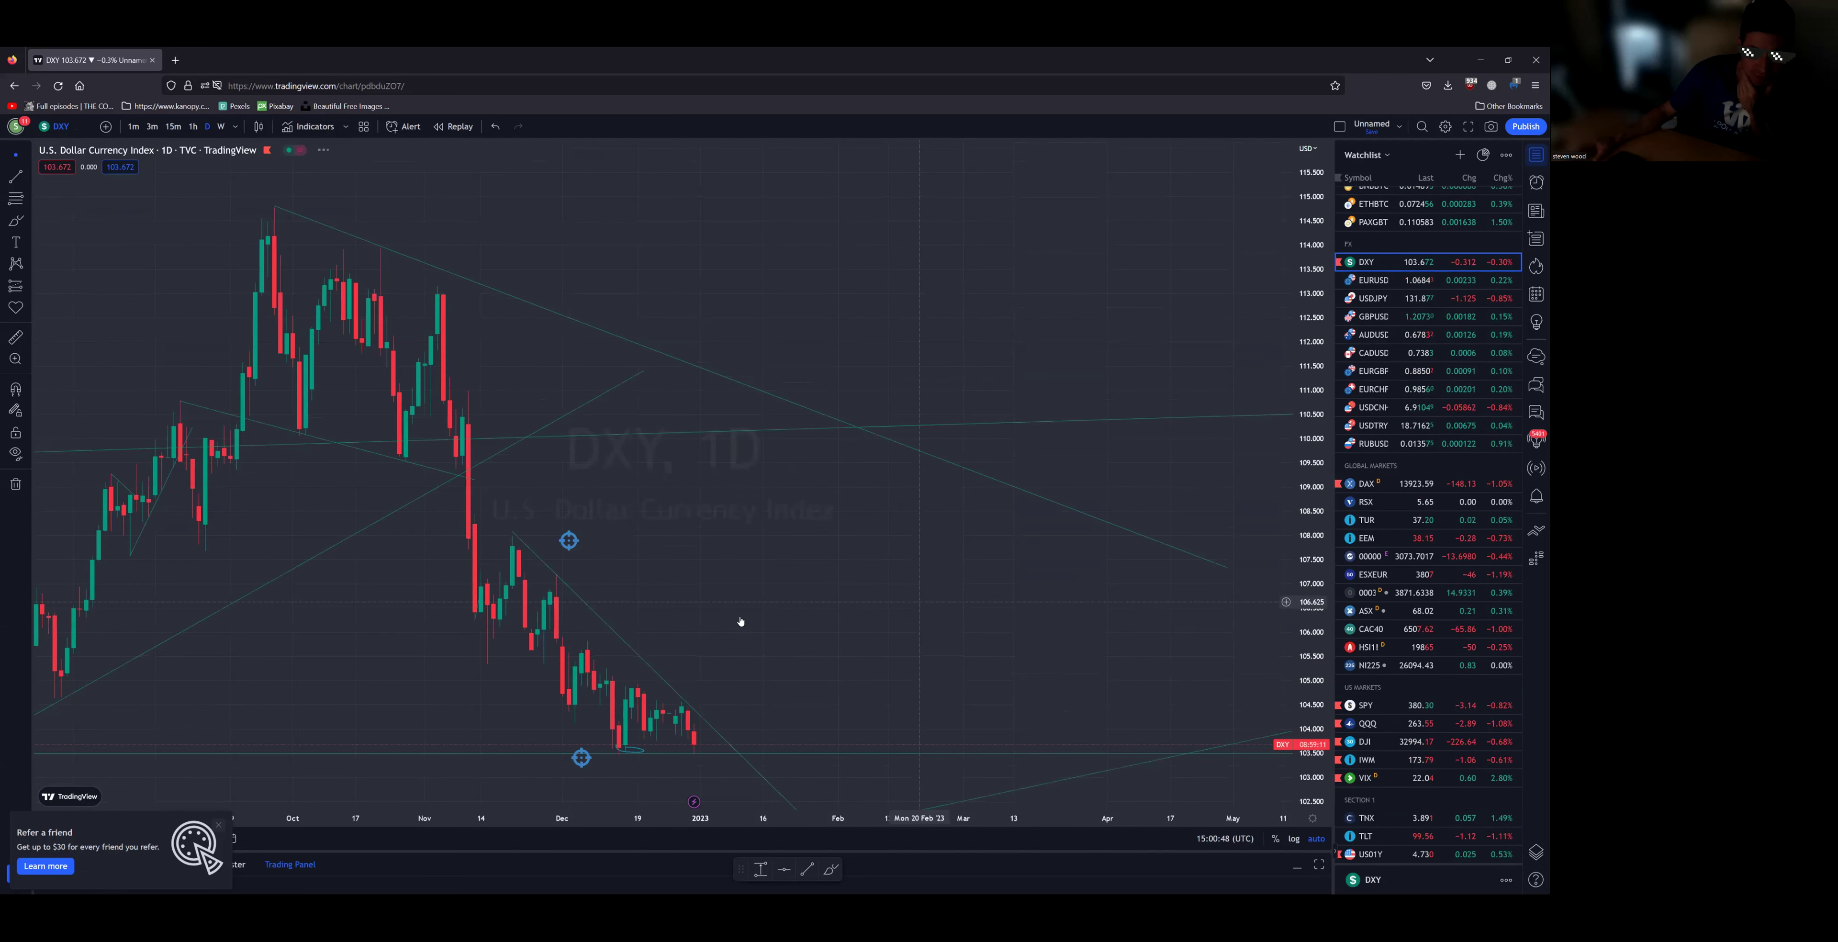
scroll(808, 643, "down", 2)
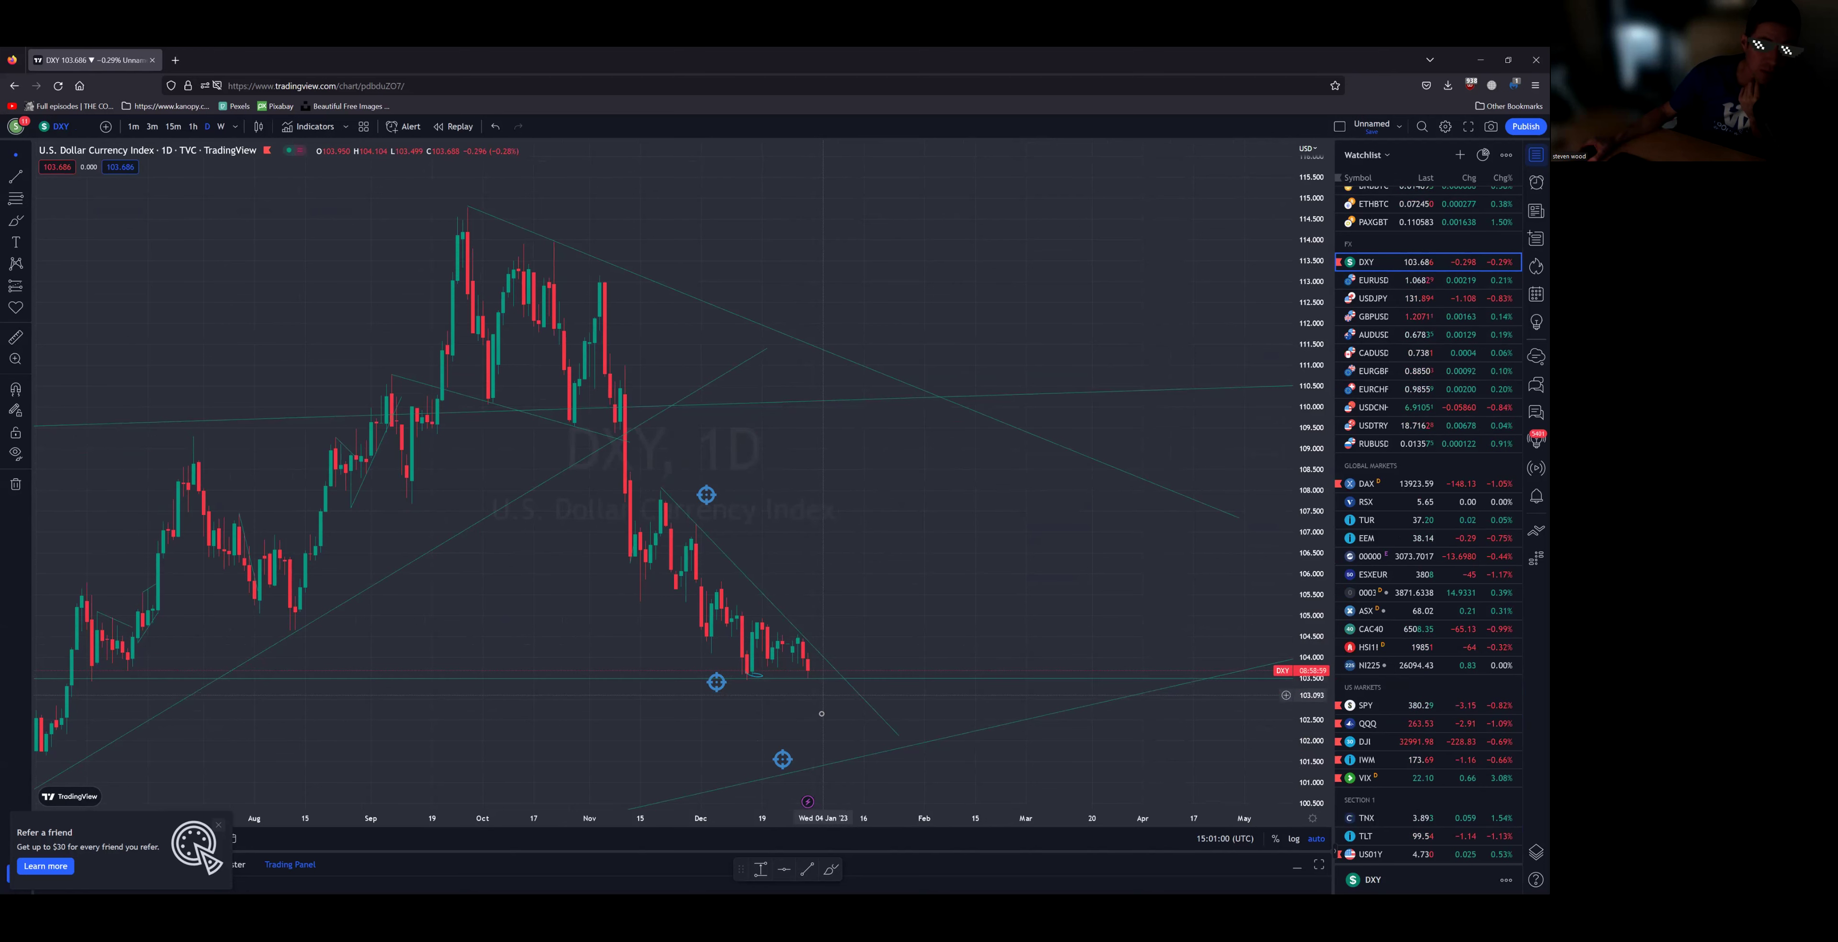
scroll(945, 661, "left", 2)
scroll(931, 671, "left", 5)
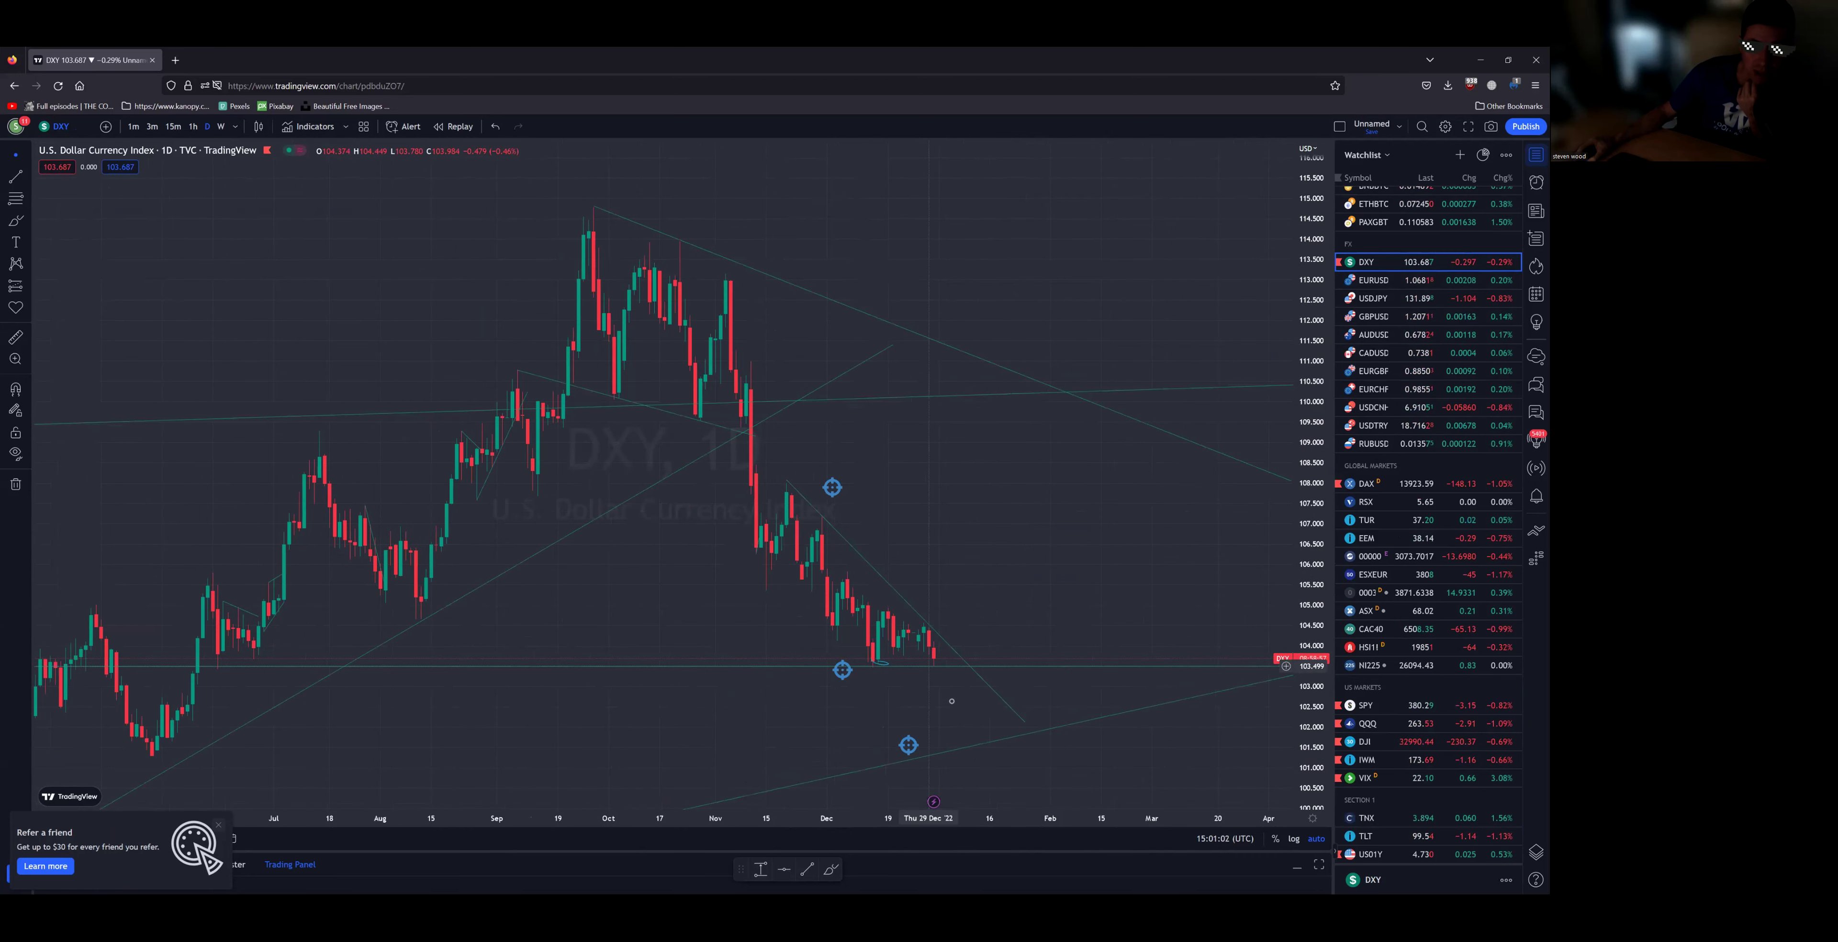
left_click_drag(908, 744, 954, 743)
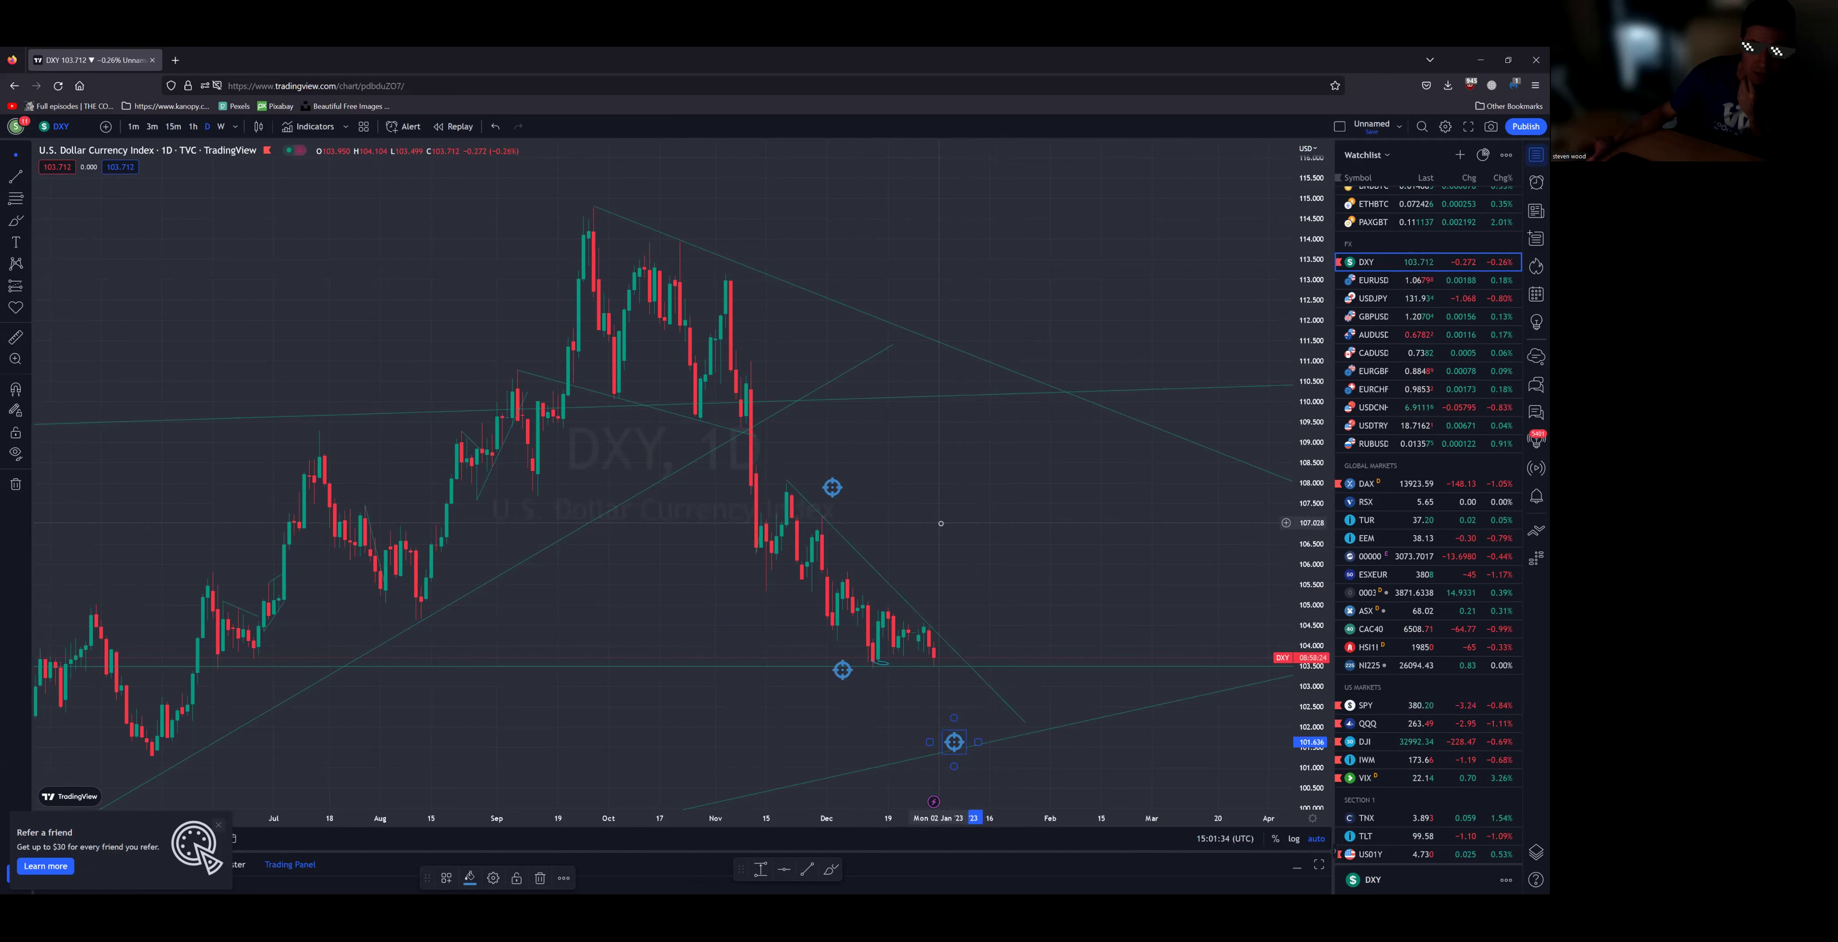
Step: Move the upper DXY target marker forward to about 108.017 on 8 December 2022 and measure the rise from the current price to the September high
mouse_move(832, 487)
left_mouse_down()
mouse_move(861, 527)
mouse_move(851, 488)
left_mouse_up()
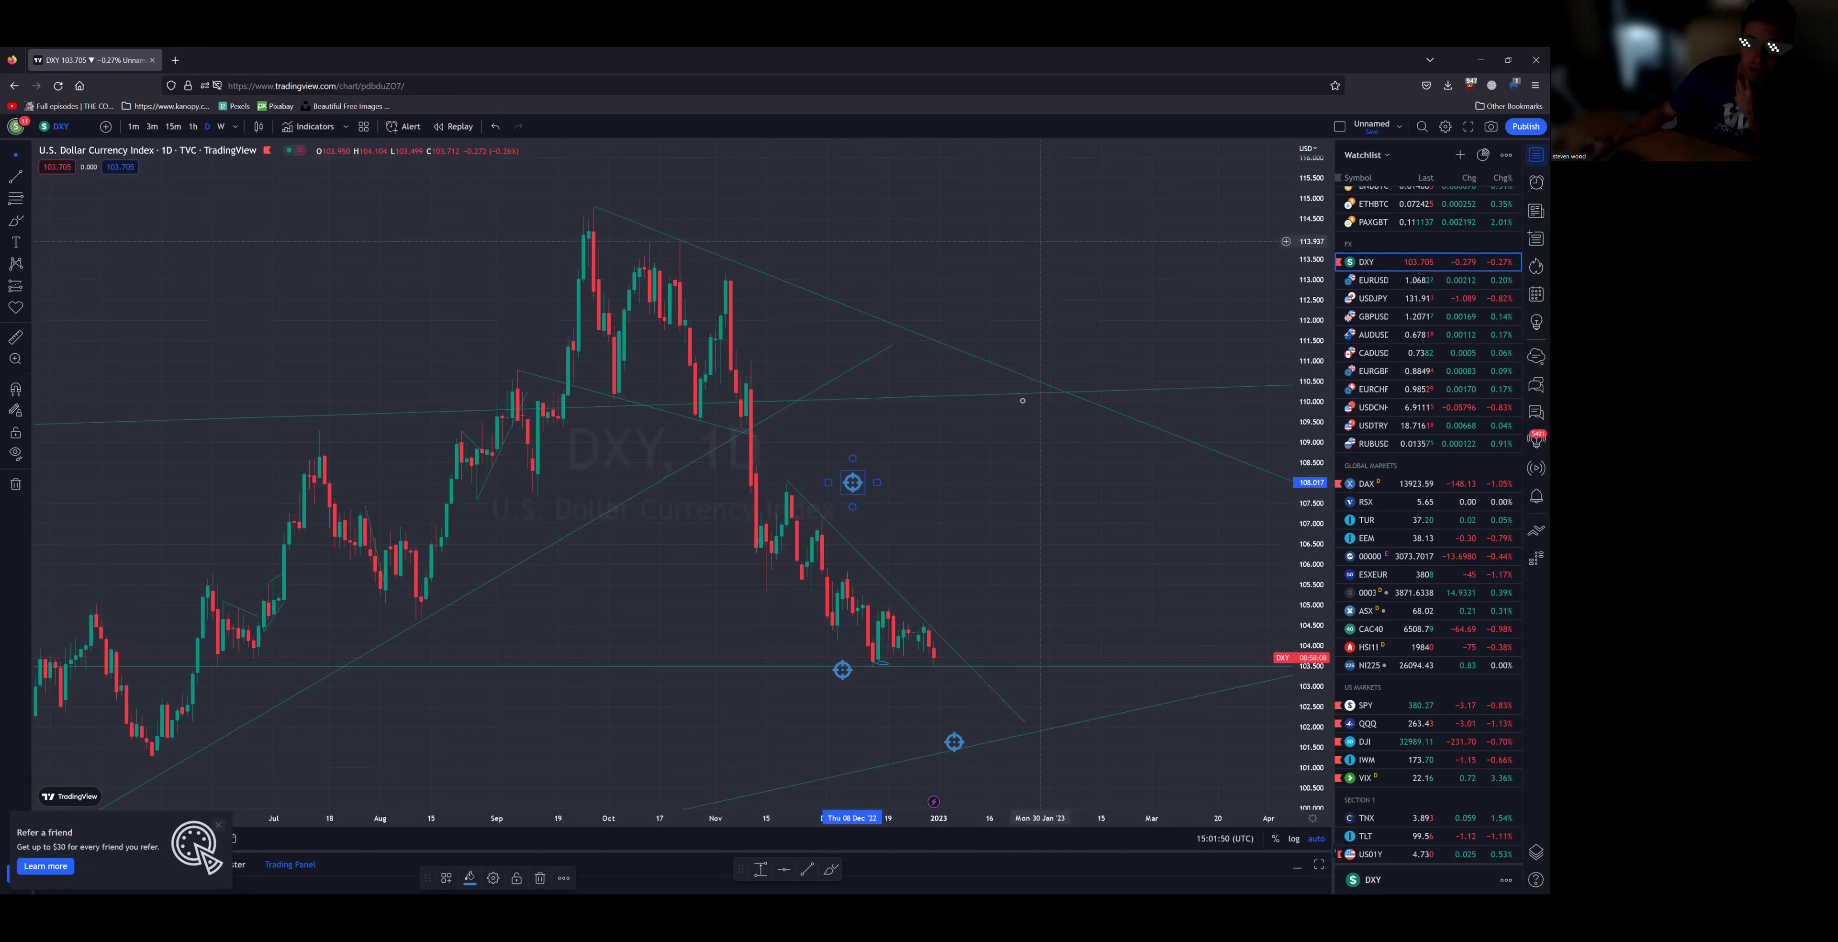
left_click(758, 870)
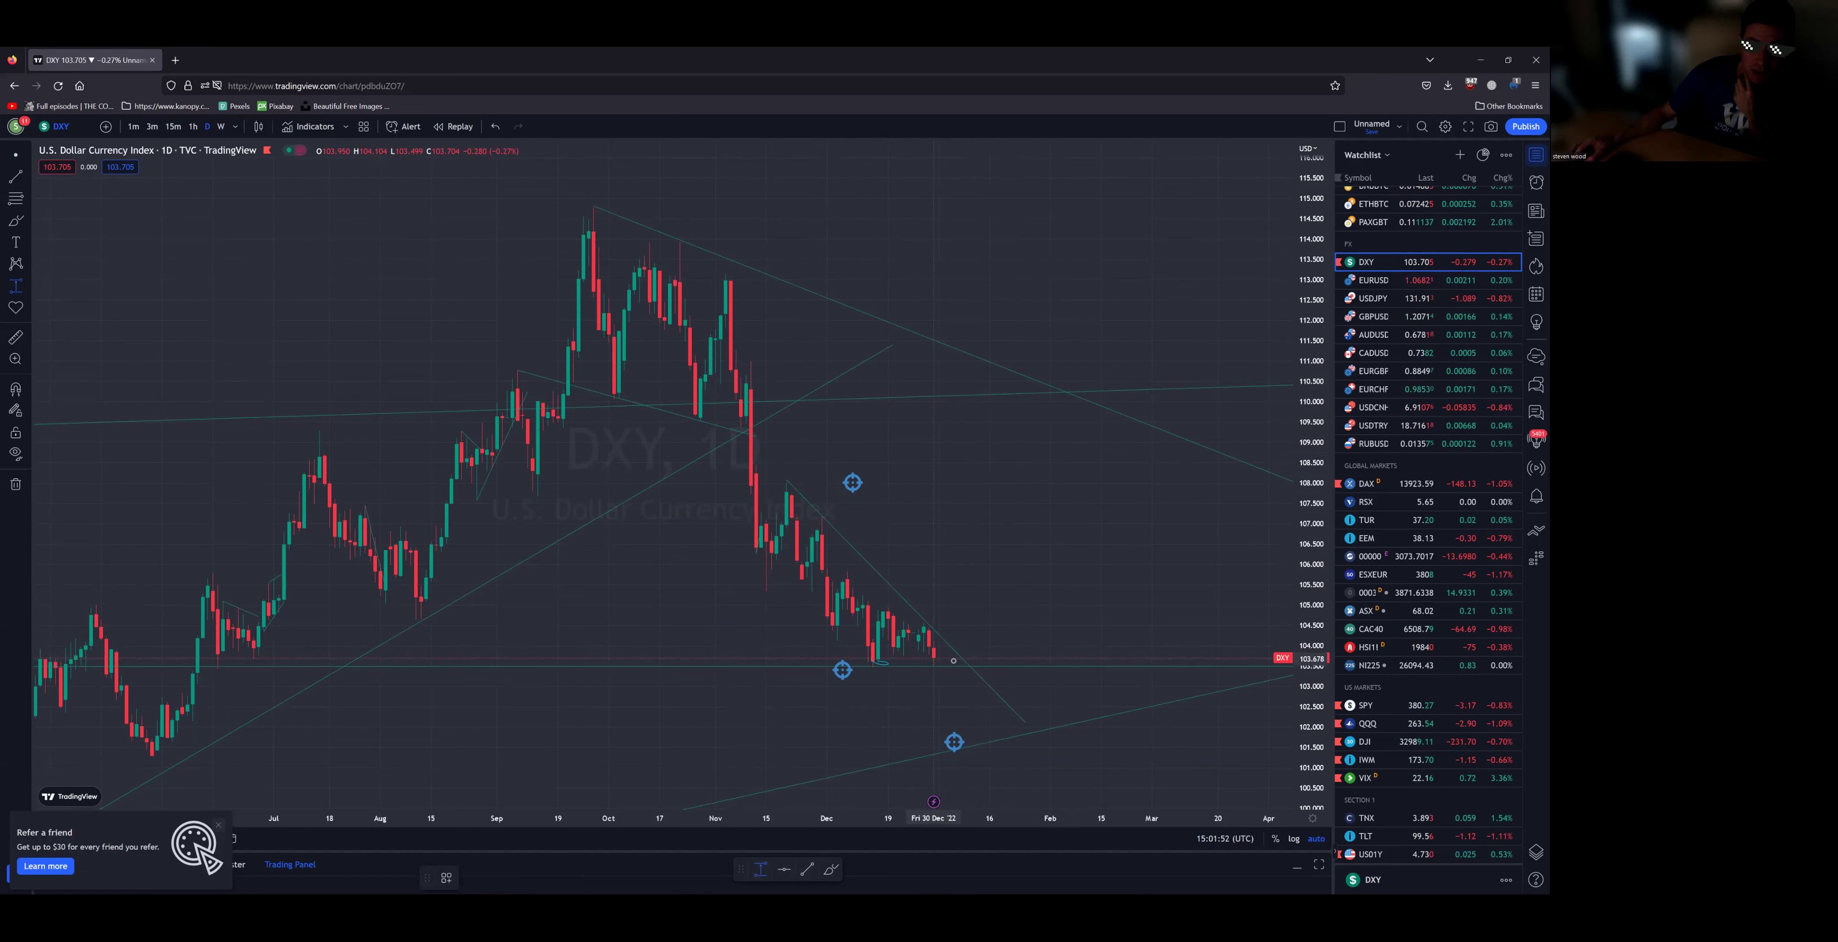
left_click(984, 658)
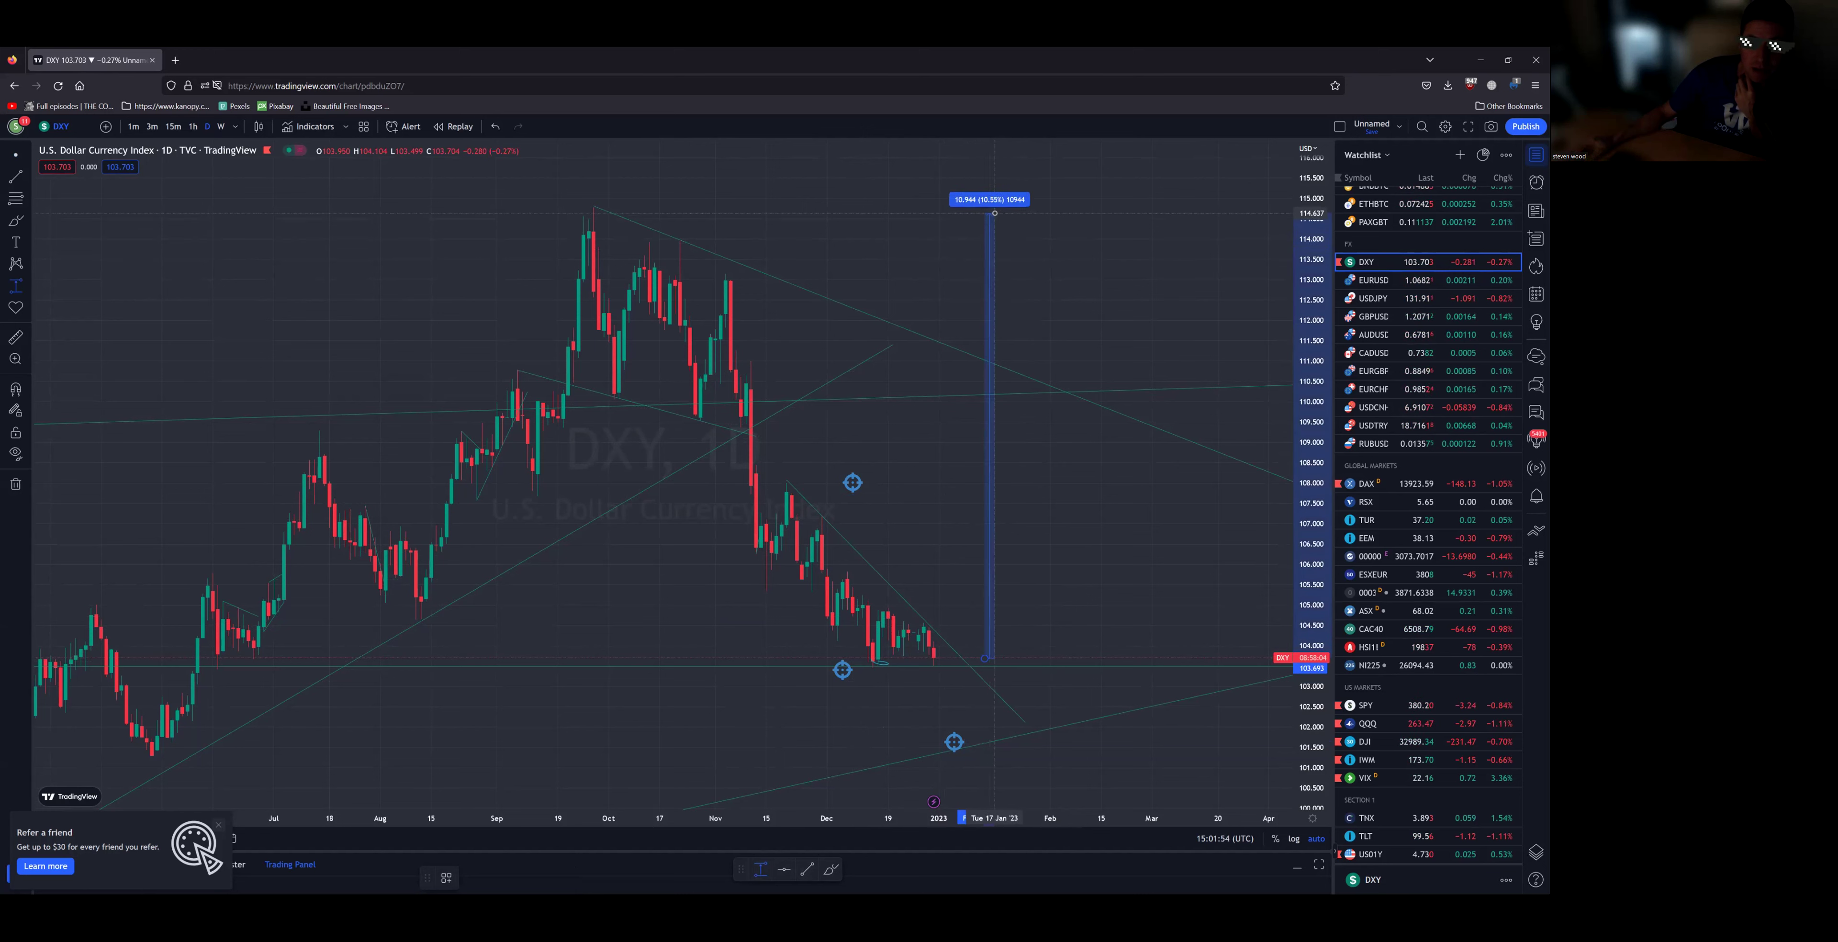
key("Escape")
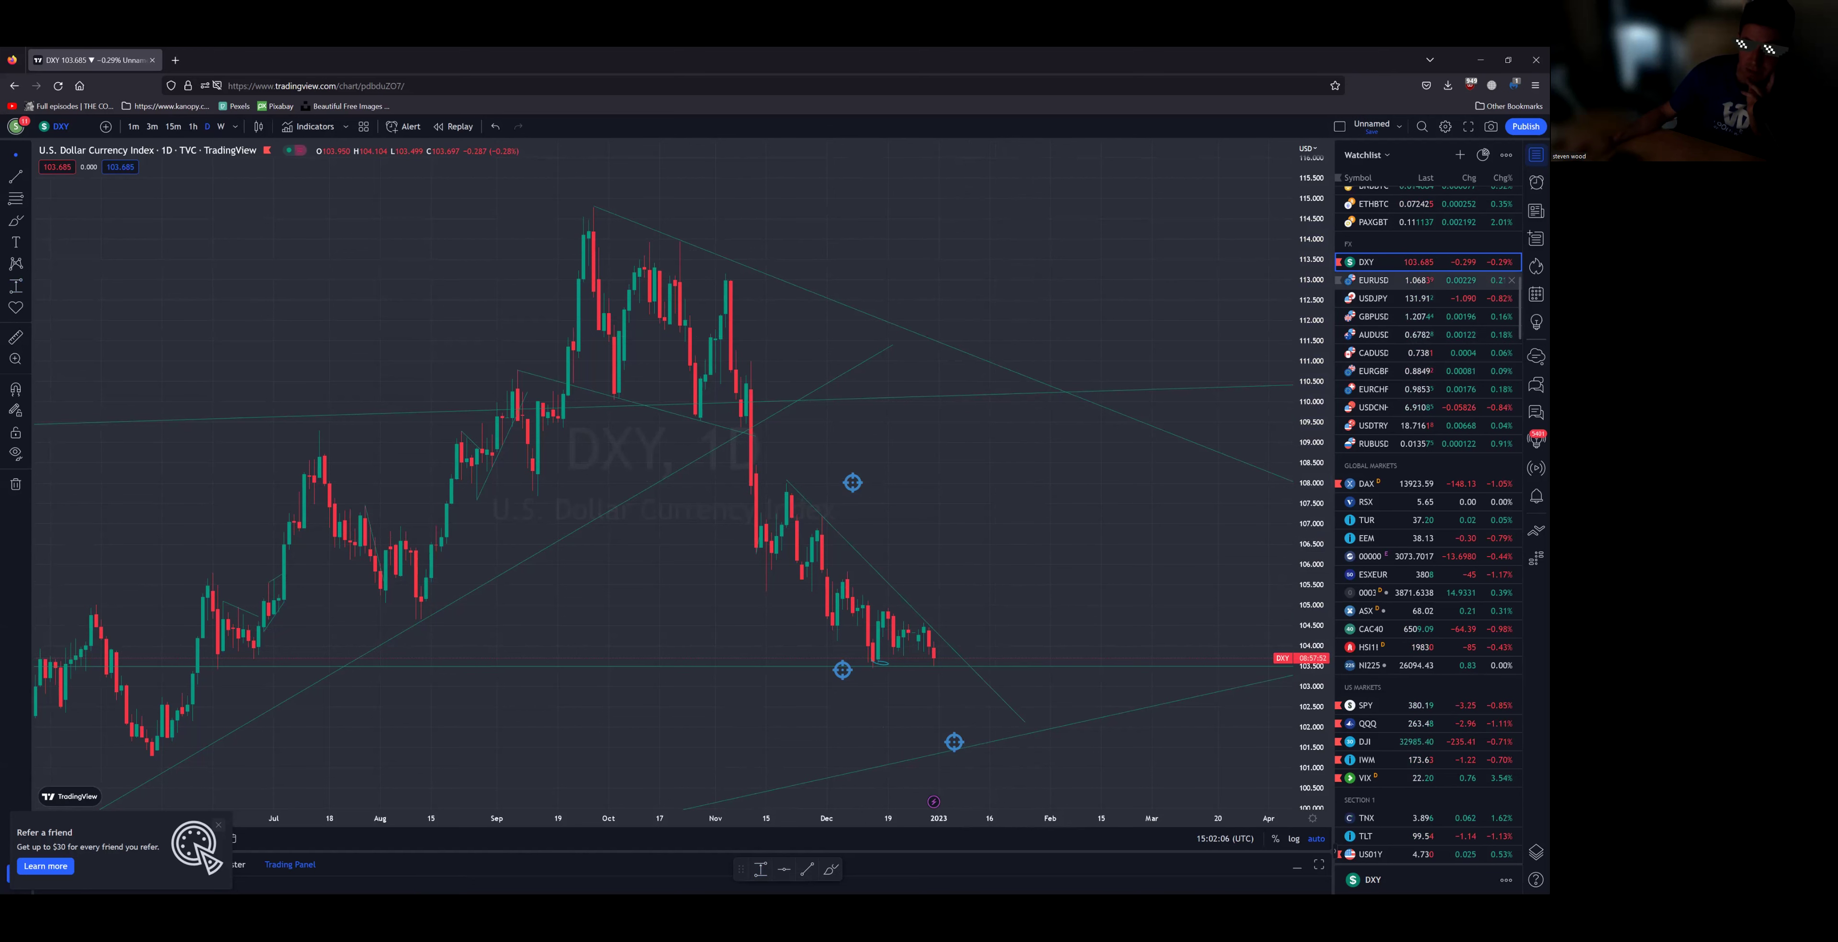
Step: Open the EURUSD chart and delete the old price range measurement below the December candles
left_click(1374, 280)
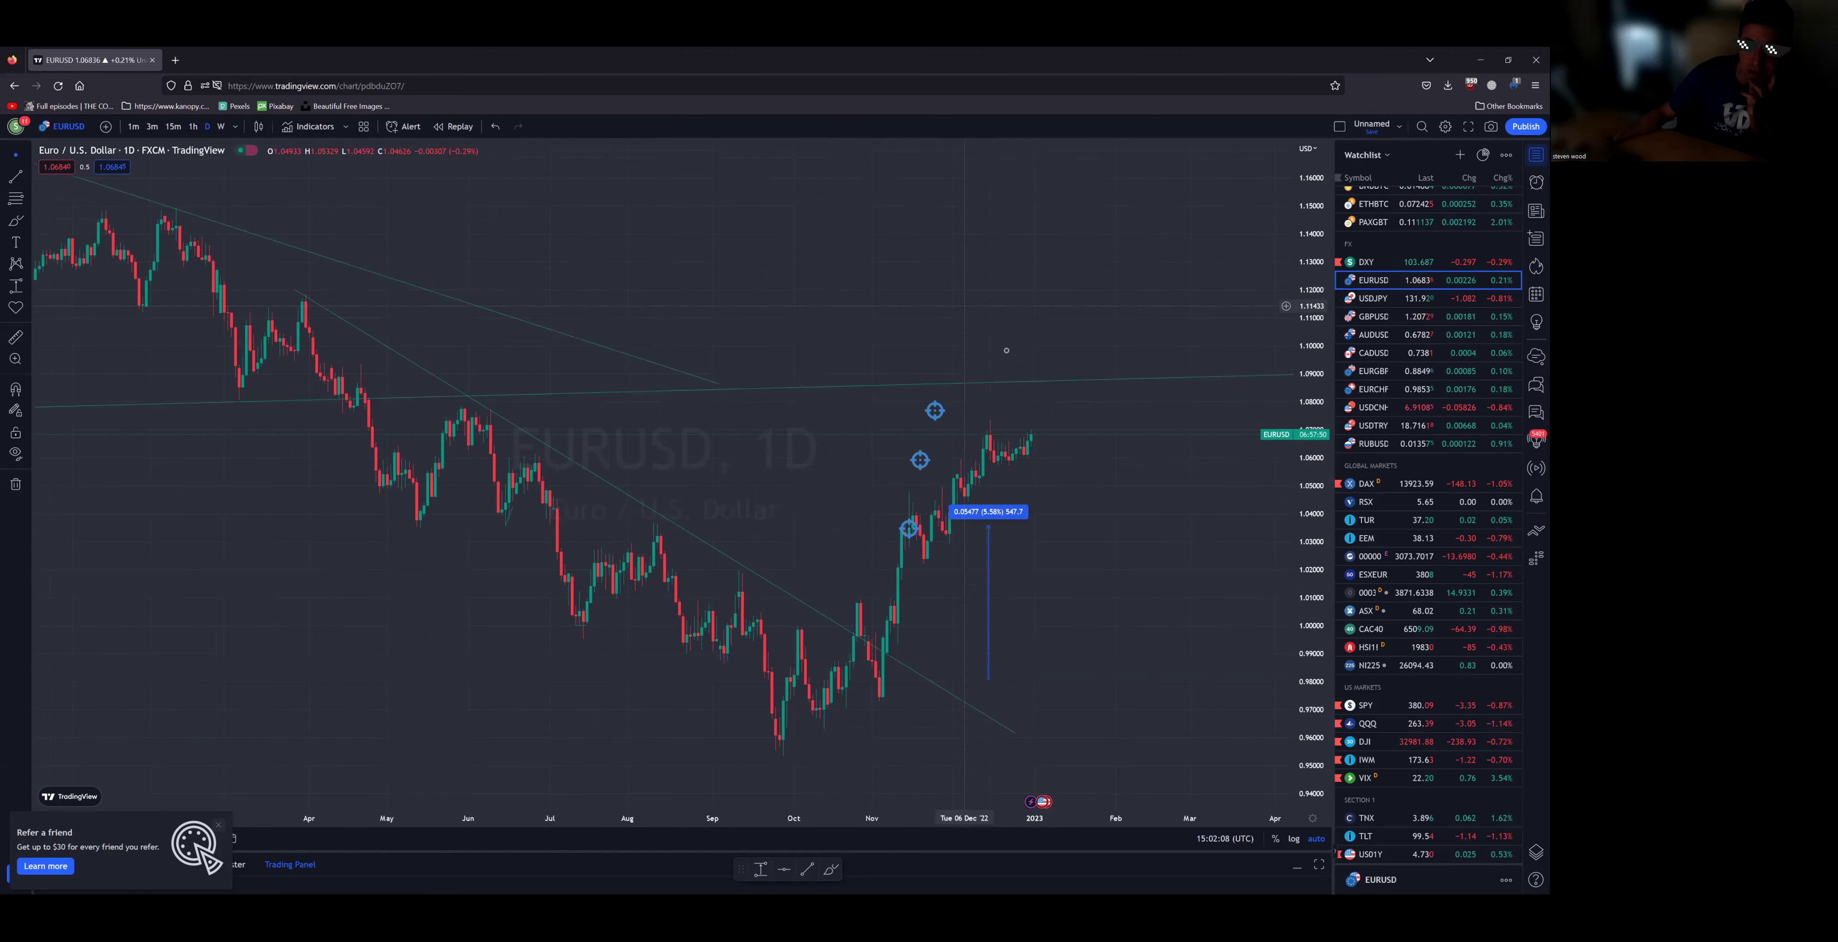
left_click(989, 579)
key("Delete")
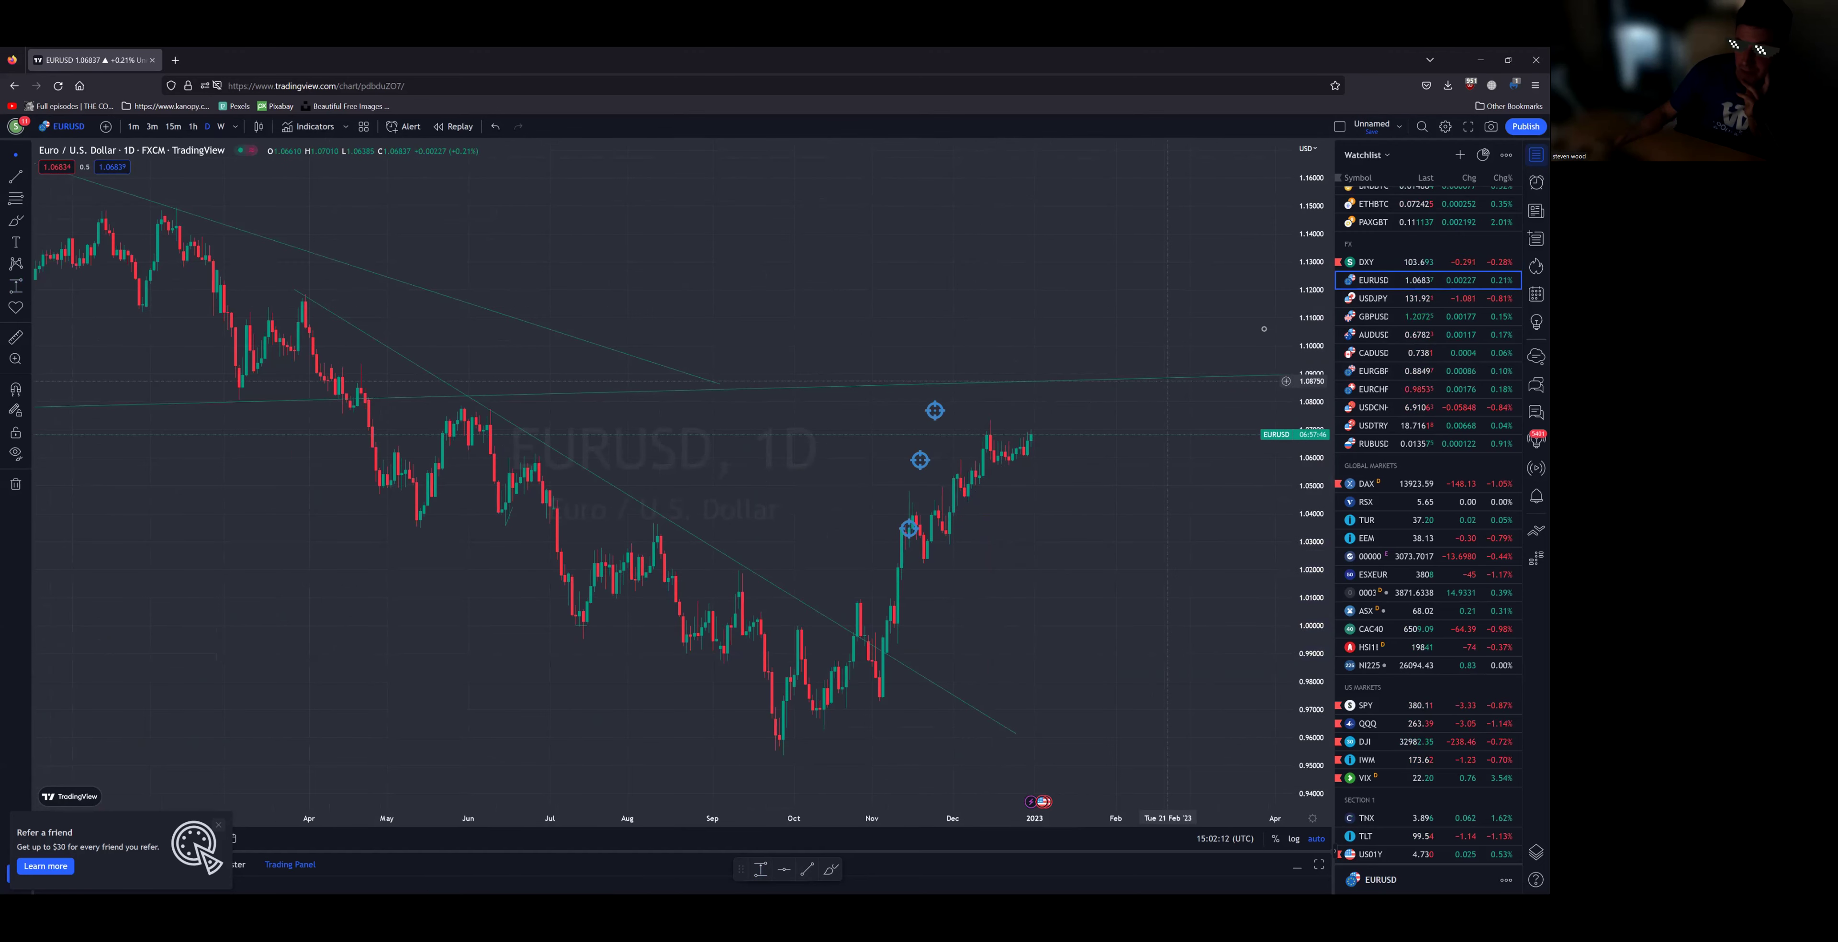
Step: Examine the USDJPY and GBPUSD daily charts and return to the DXY chart
left_click(1375, 297)
left_click(1063, 498)
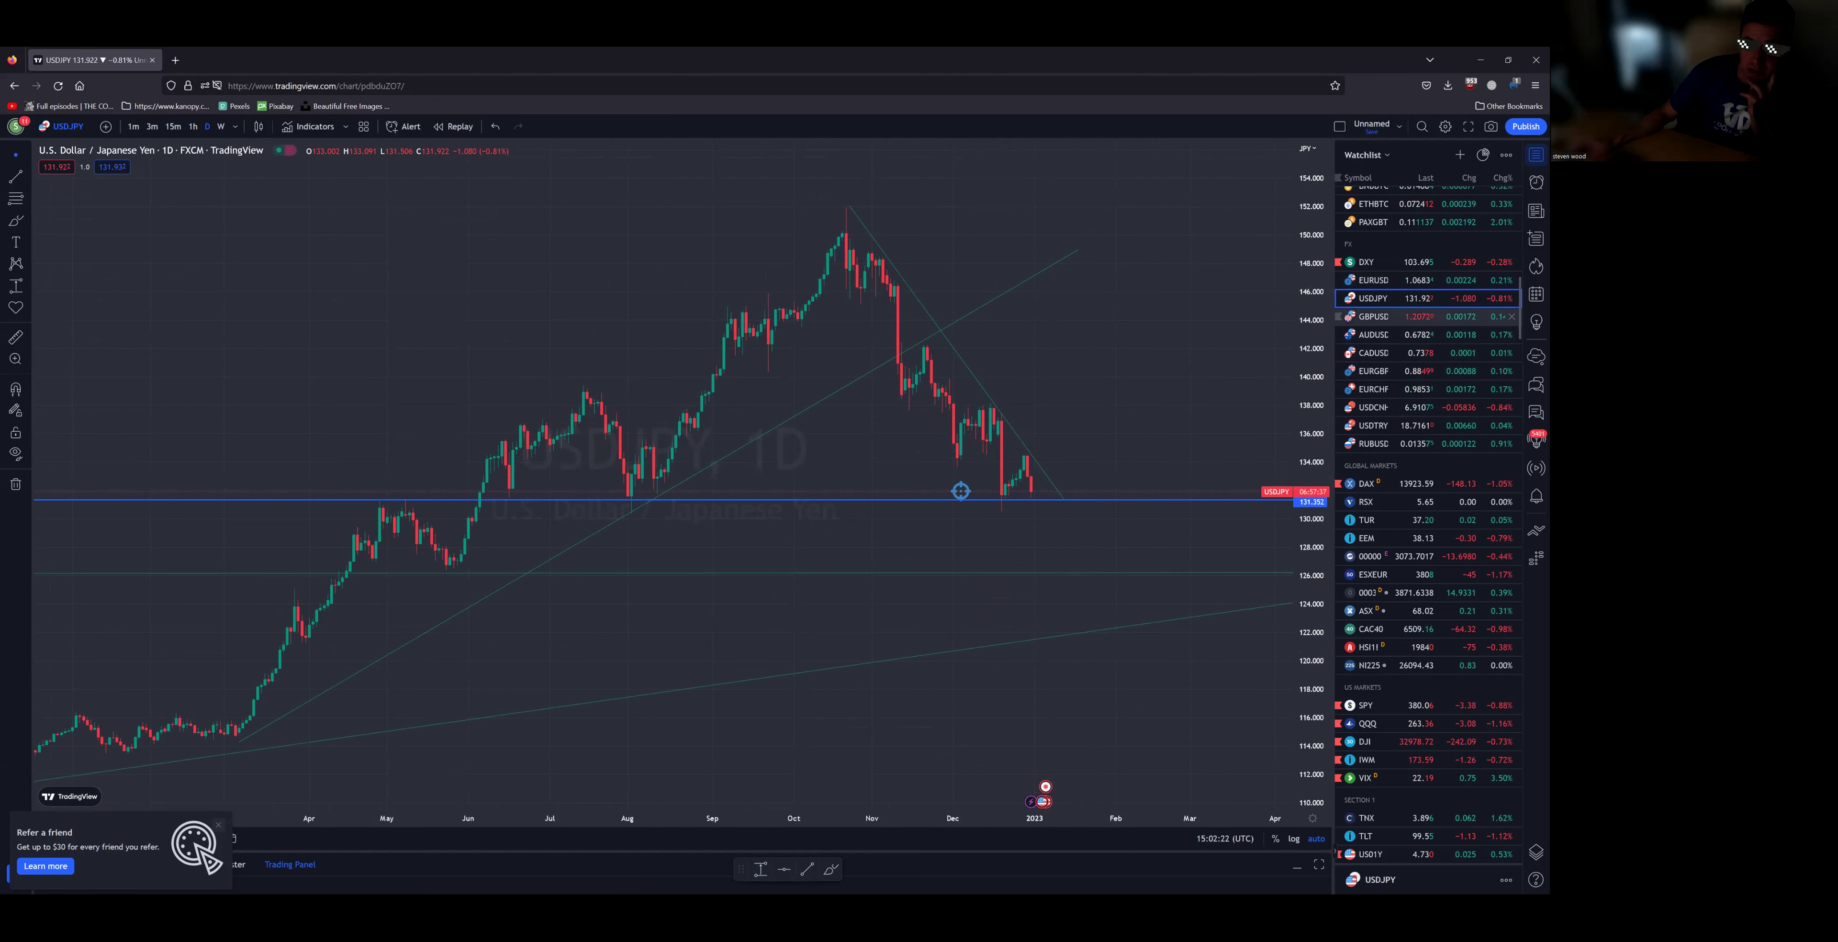
left_click(1374, 316)
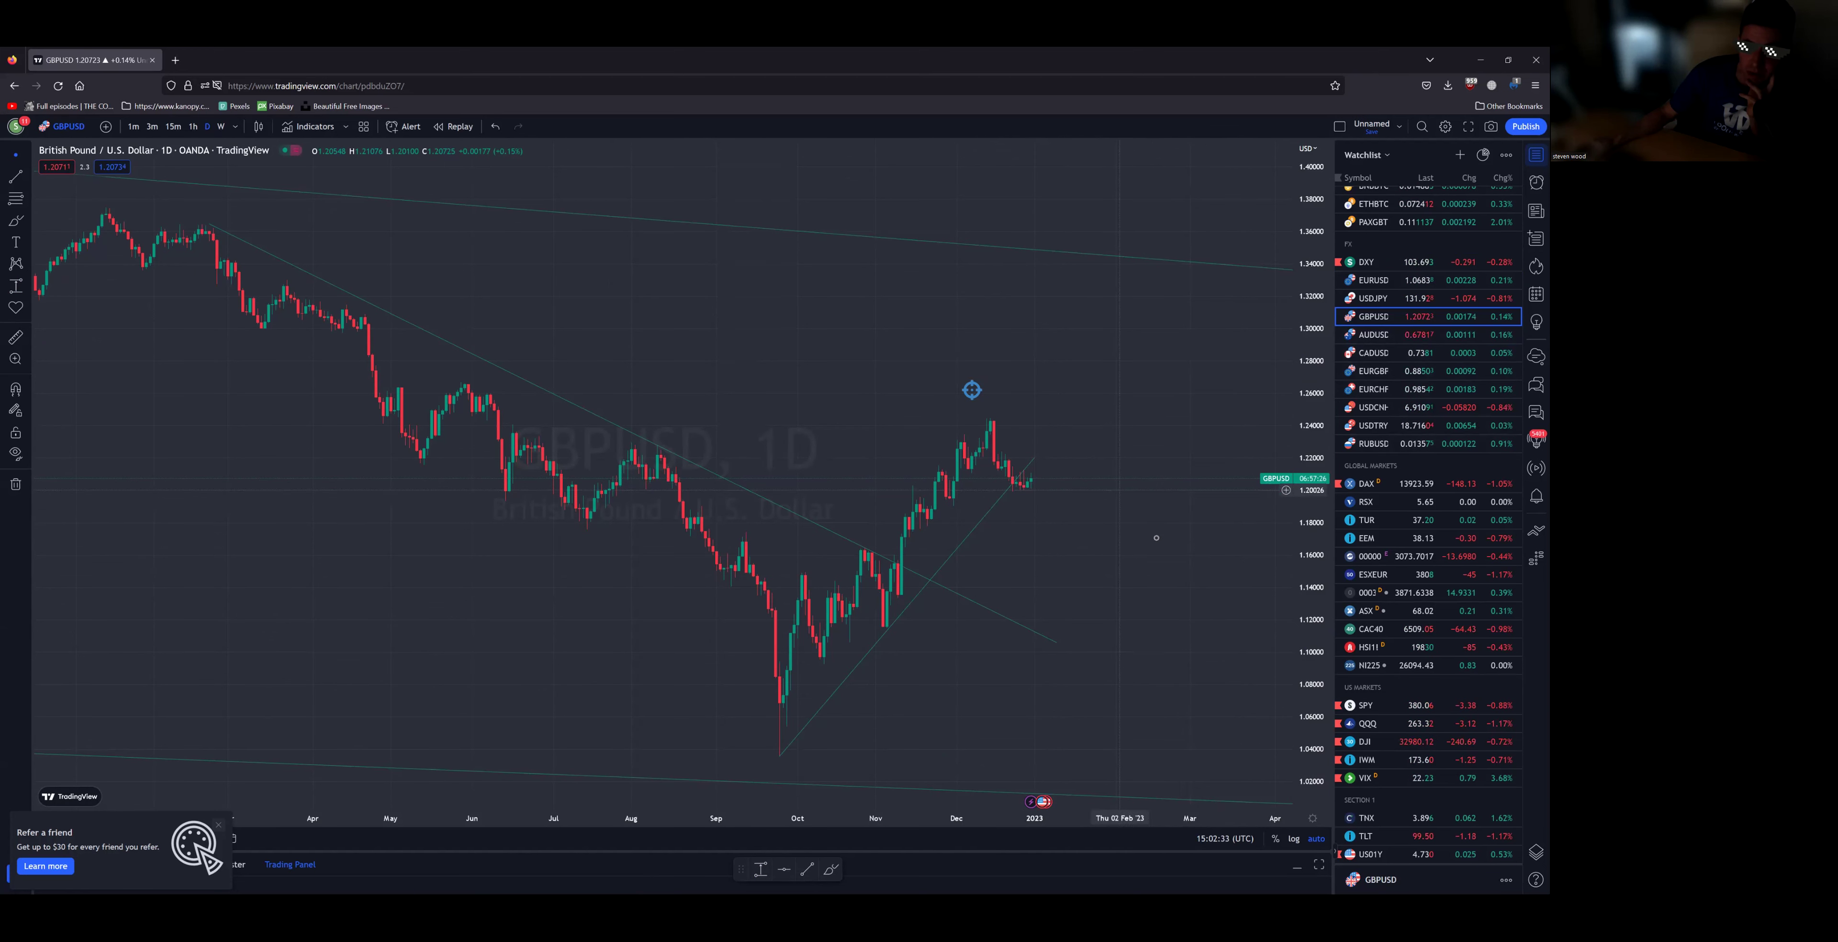
key("Up")
key("Up")
key("Up")
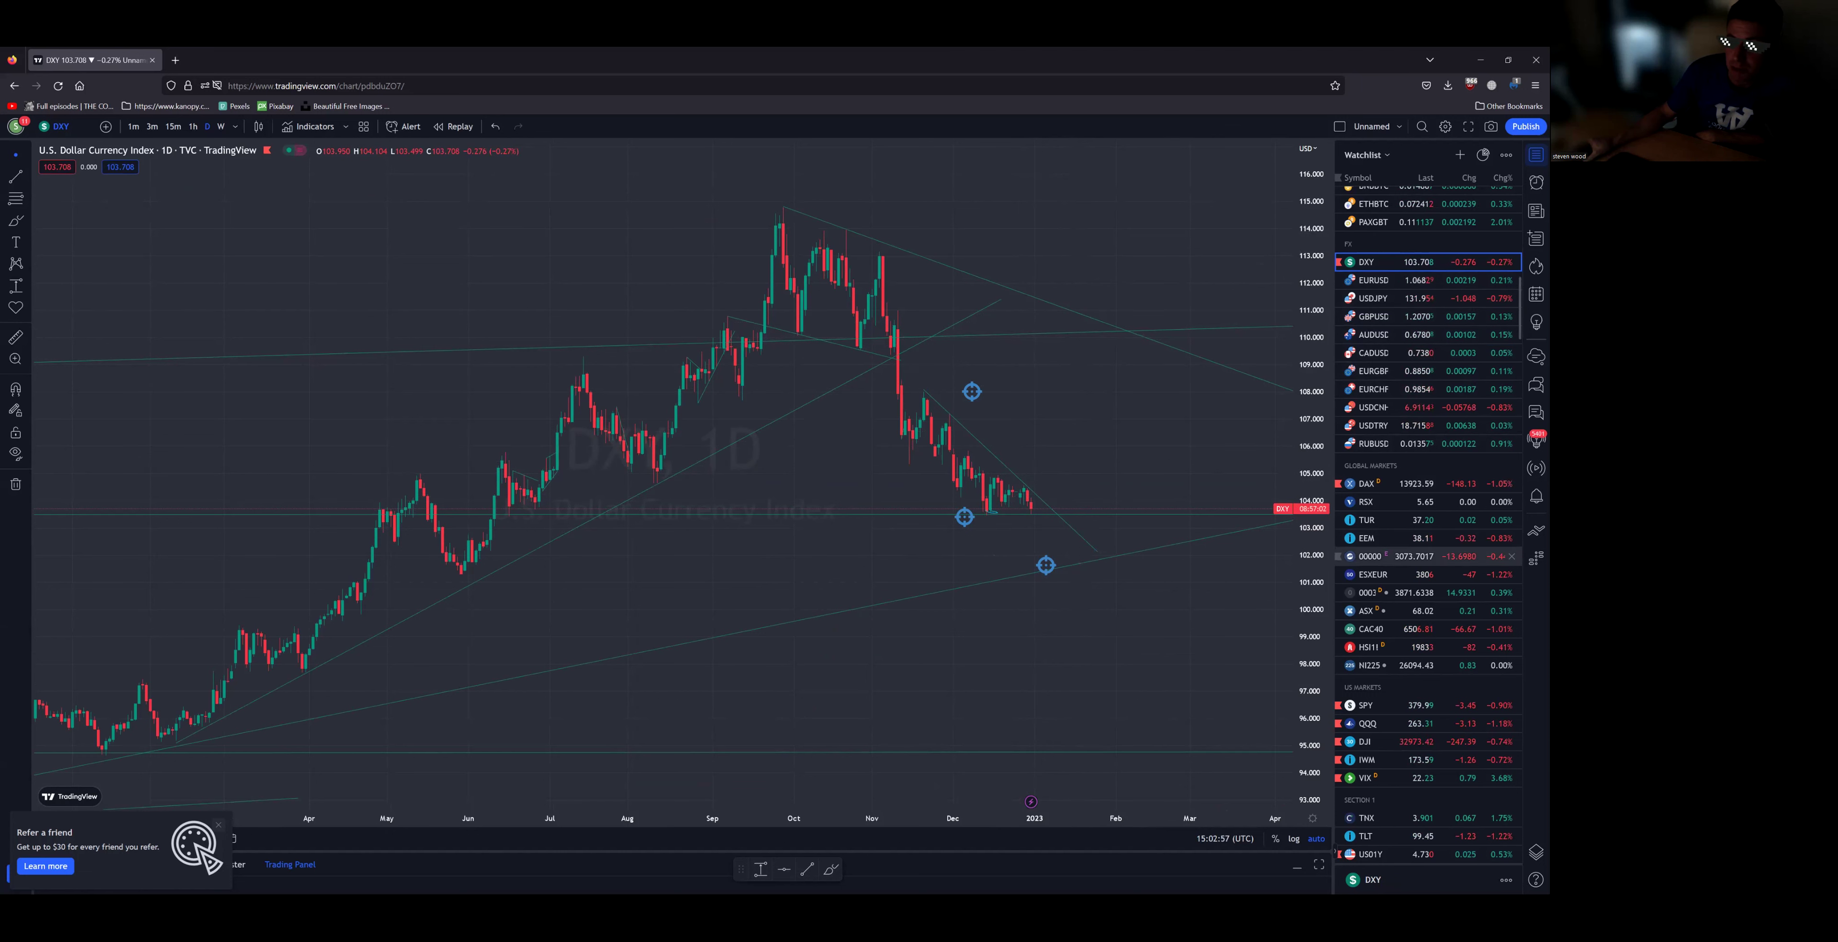
Step: On the Gold chart, draw a horizontal trend line at about 1826.14 from 13 December 2022 to 27 January 2023
scroll(1427, 279, "down", 3)
scroll(1426, 513, "down", 1)
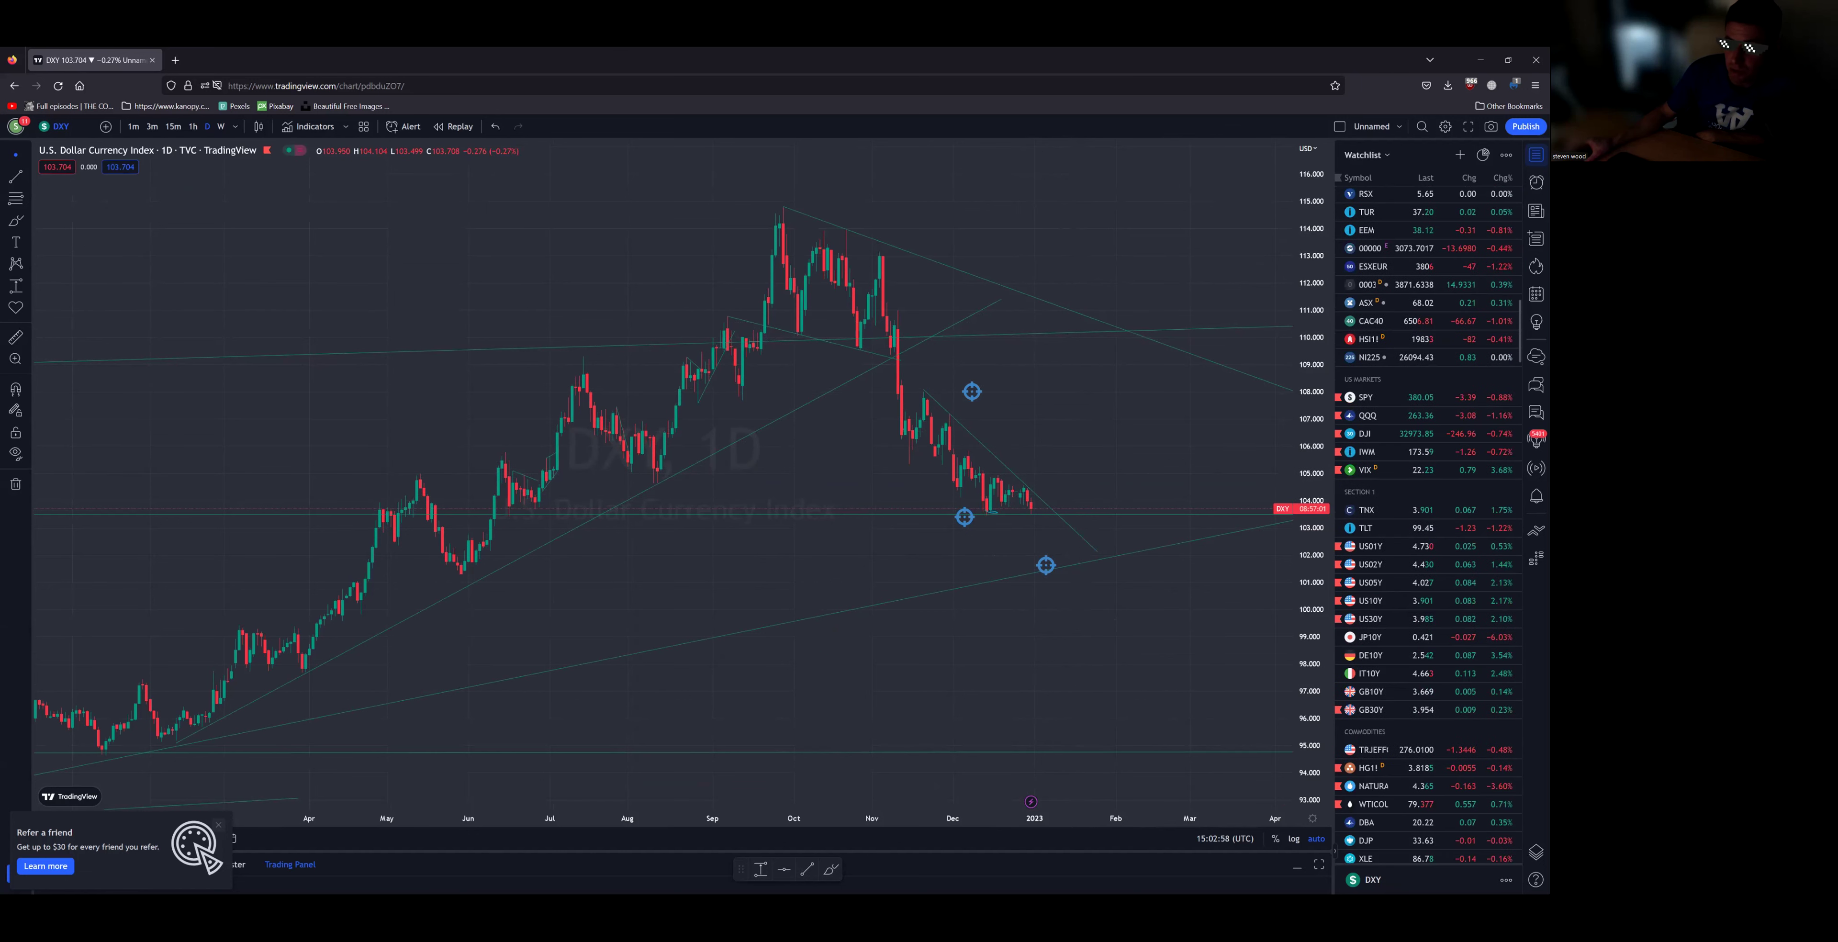
scroll(1374, 812, "down", 2)
left_click(1373, 811)
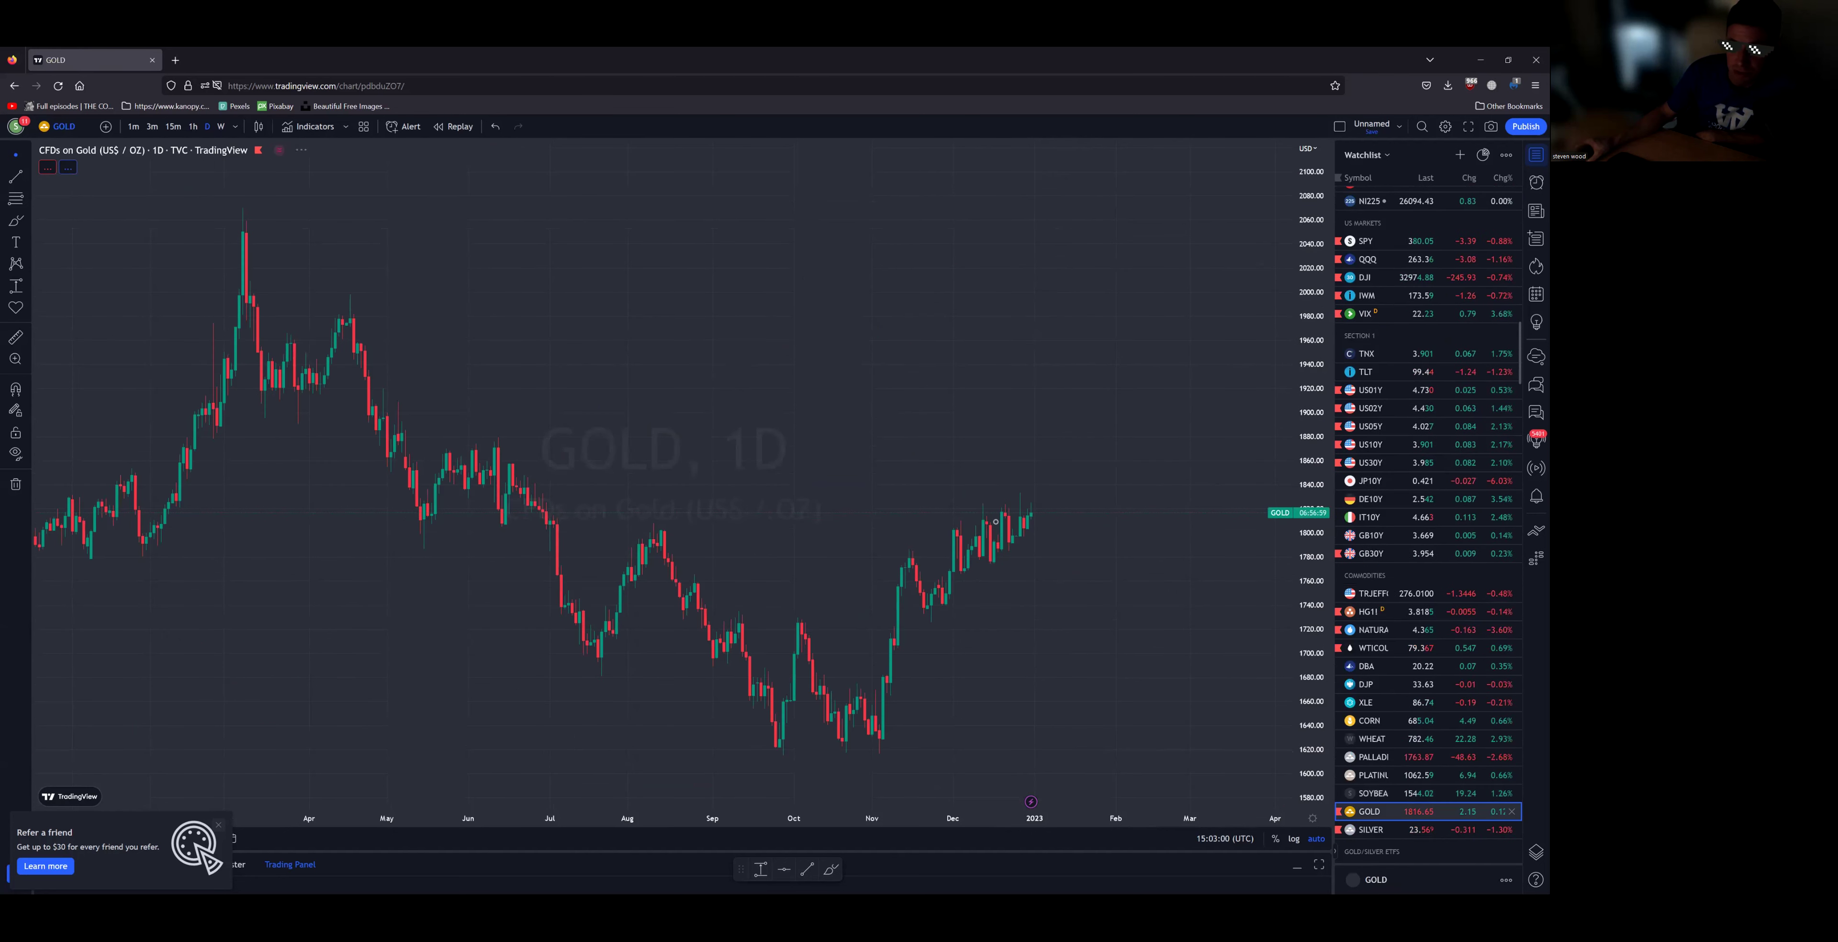
scroll(908, 360, "up", 2)
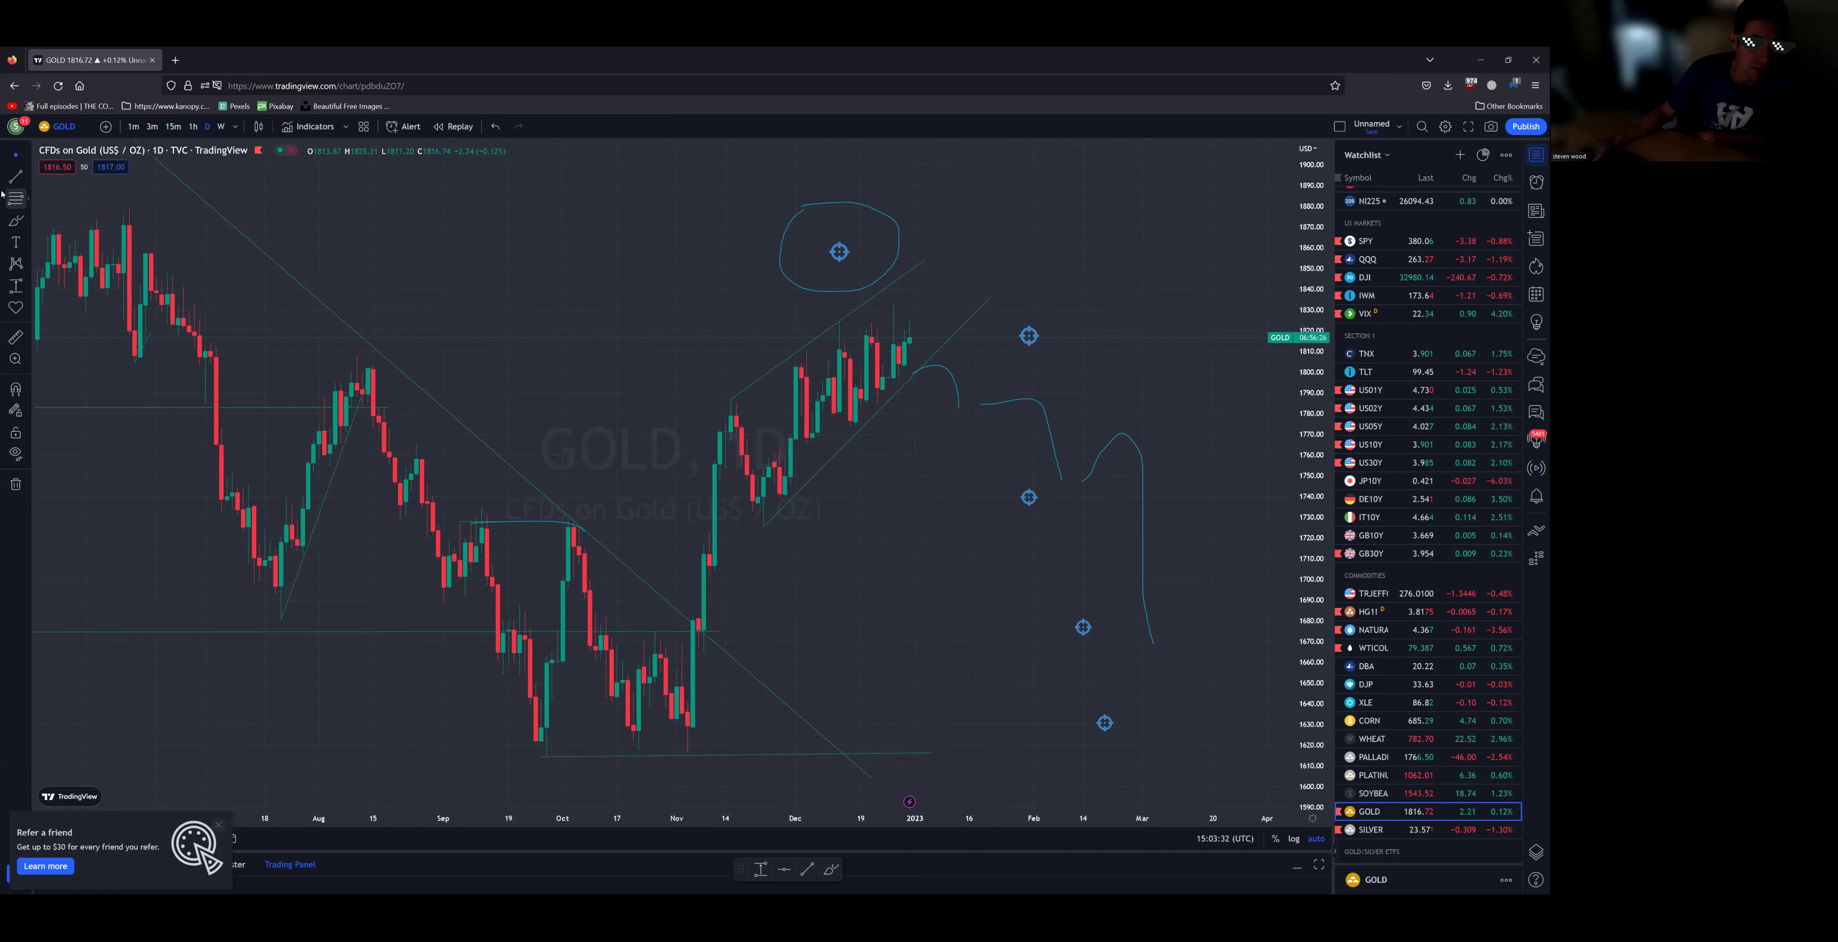
left_click(16, 175)
left_click(840, 318)
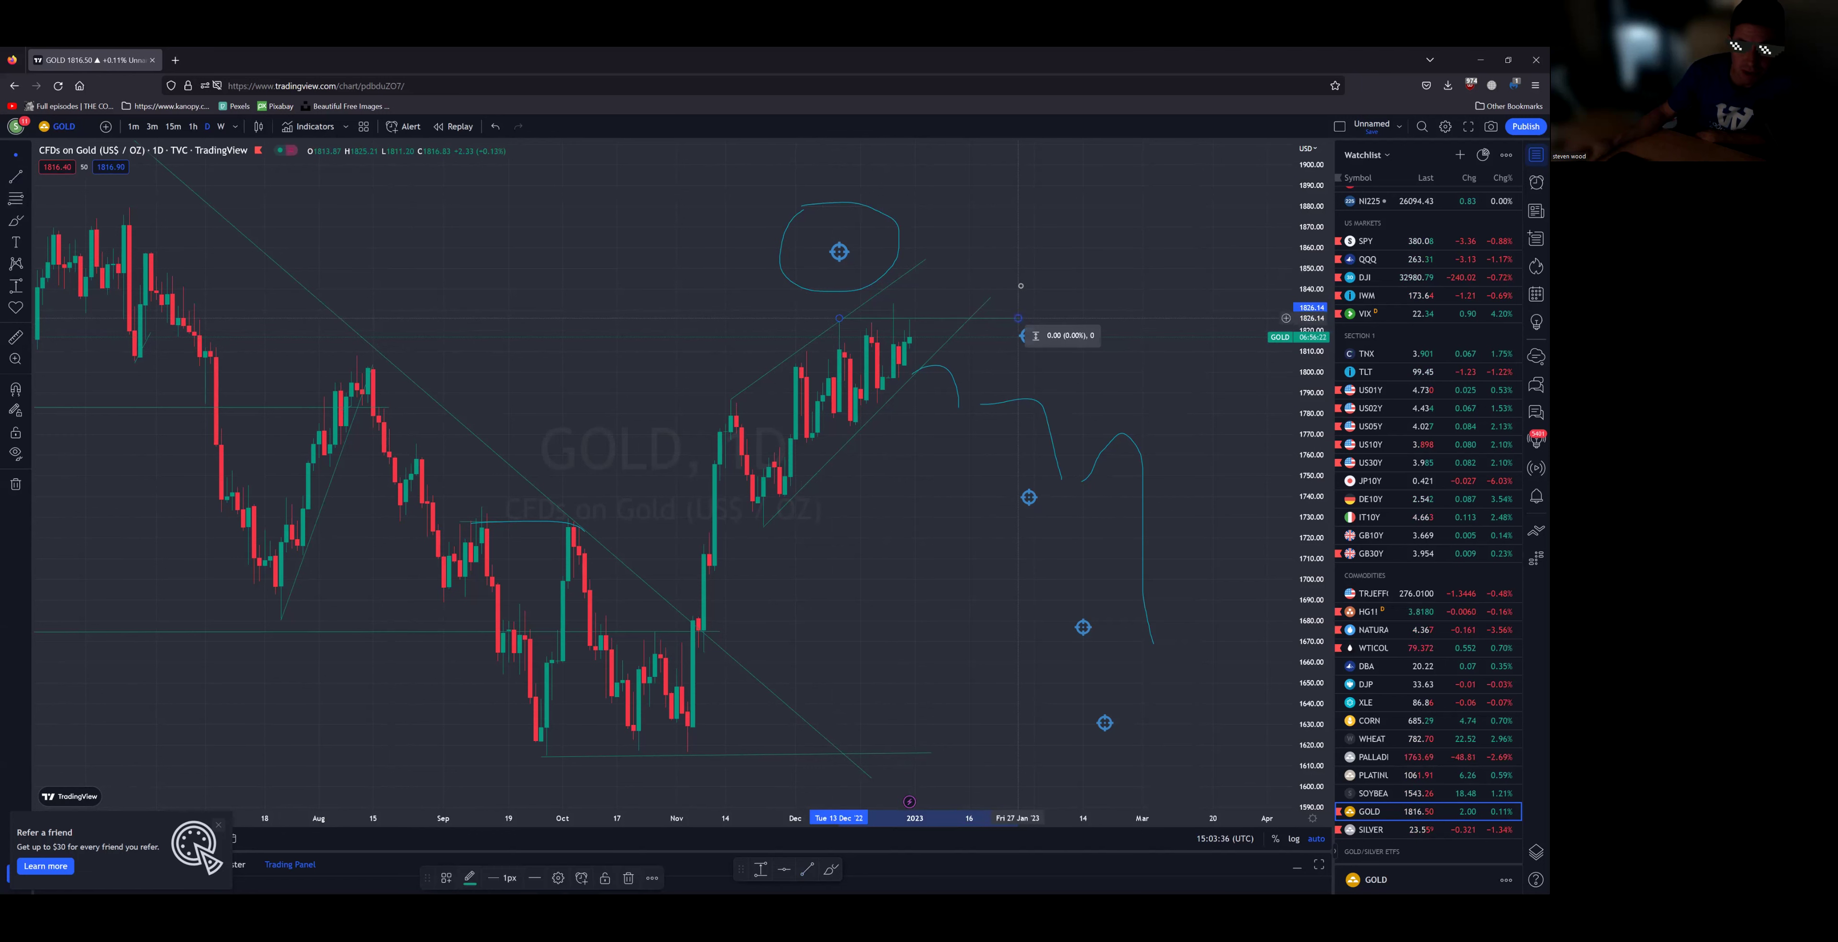
left_click(1019, 318)
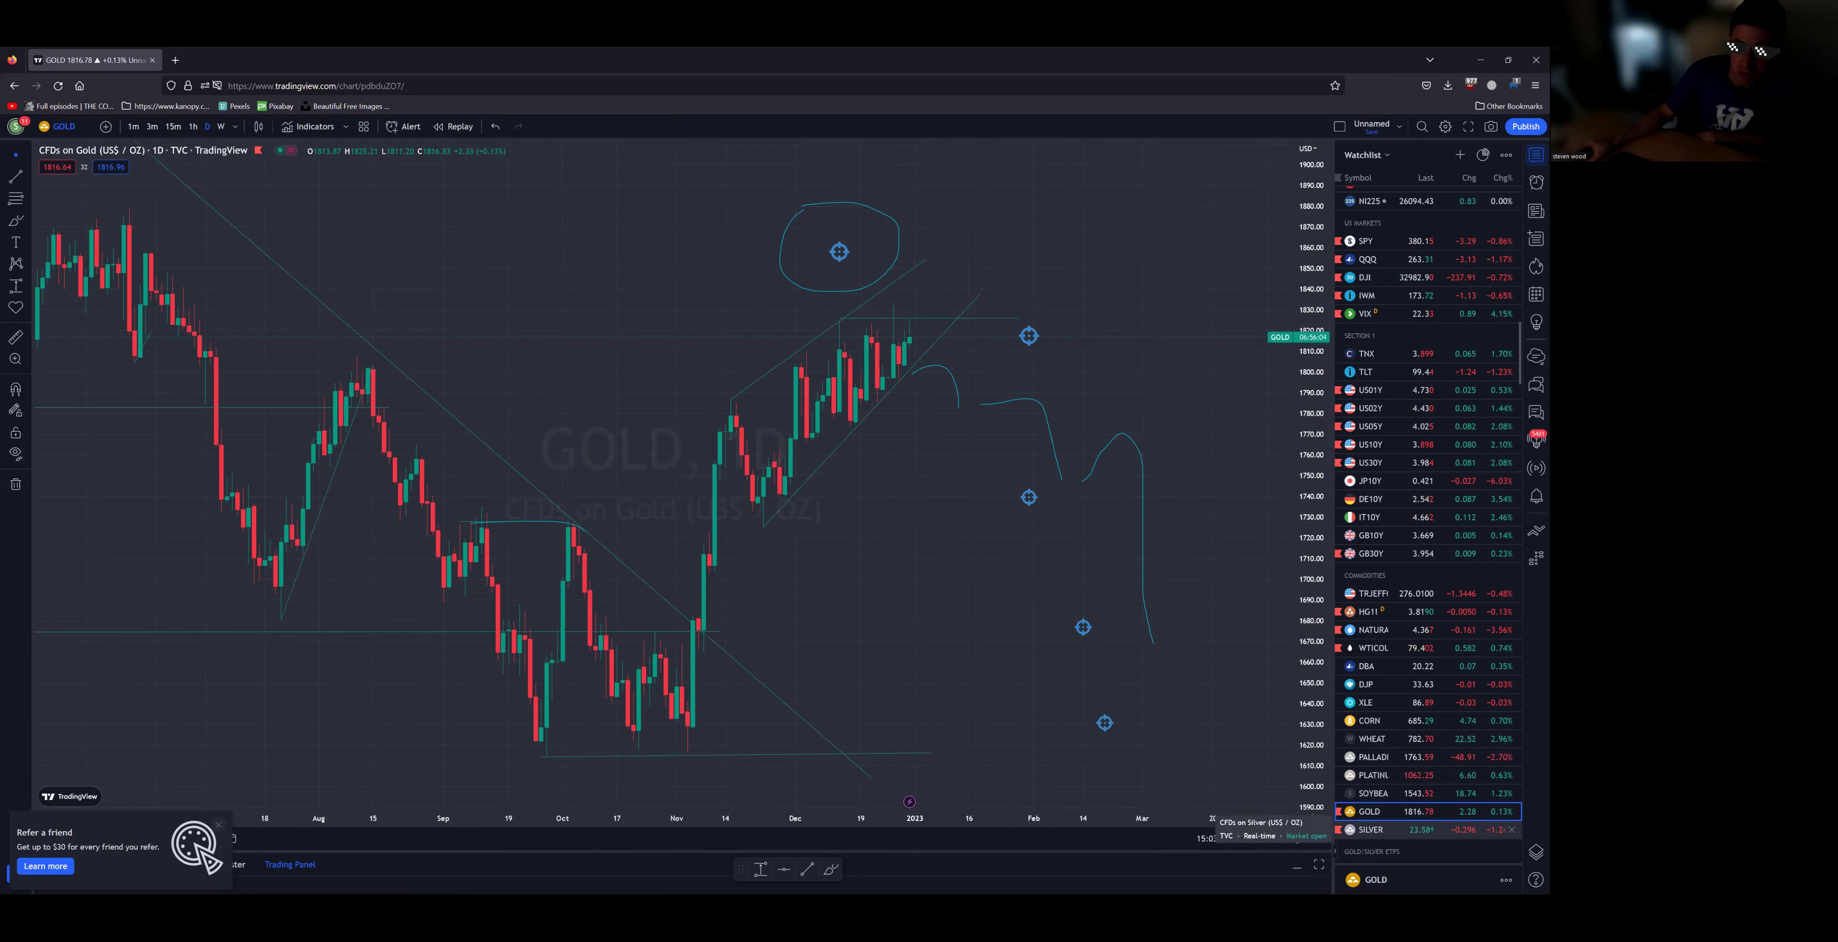
Step: On the Silver chart, move the three downside target markers forward to between mid-January and early February 2023, the top one at about 22.228
left_click(1370, 829)
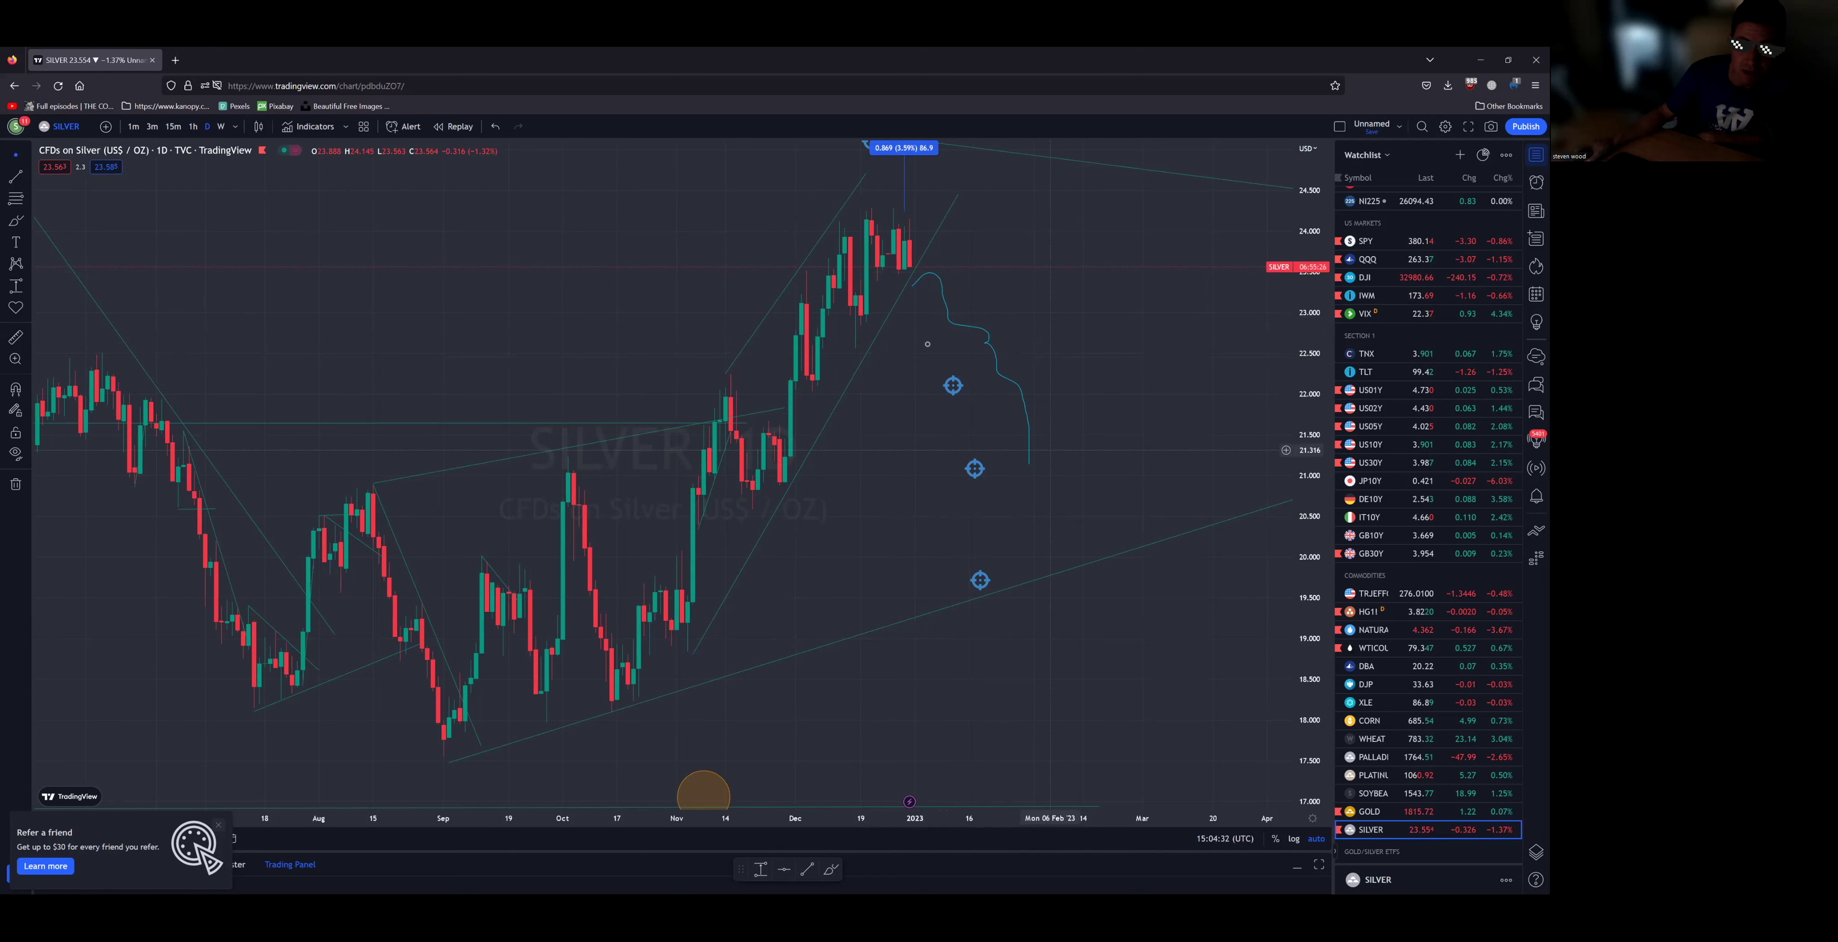
left_click_drag(961, 397, 993, 384)
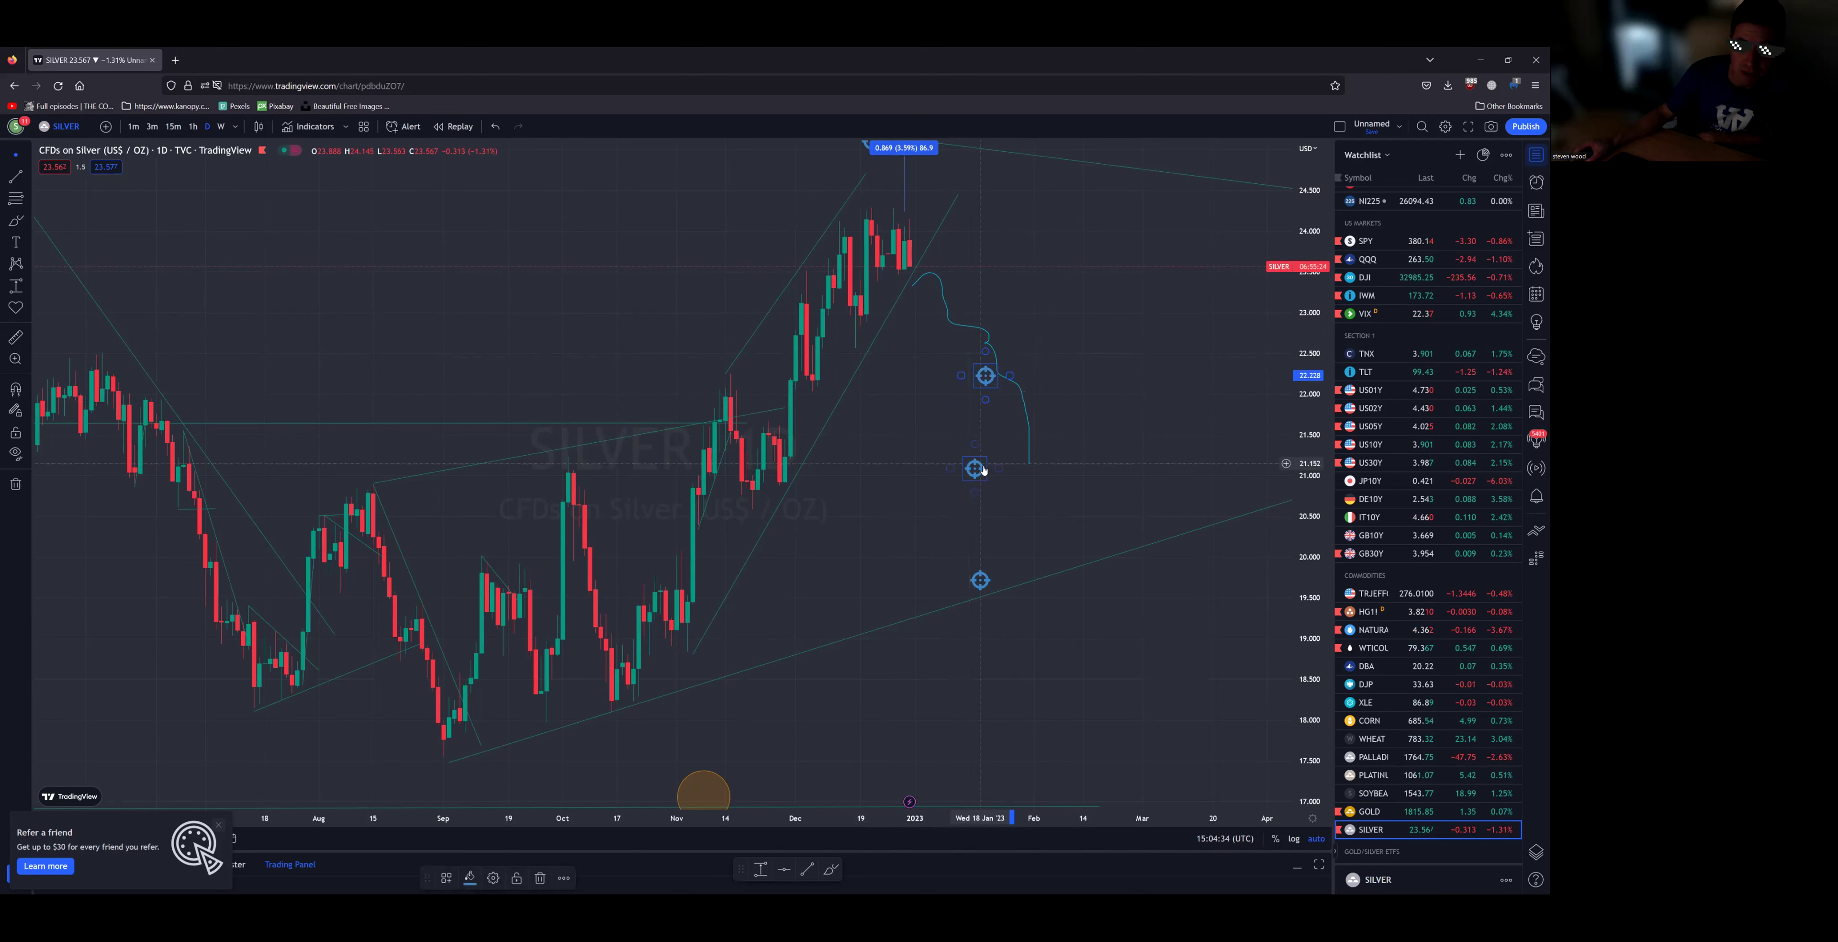
left_click_drag(974, 469, 1012, 465)
left_click_drag(987, 587, 1036, 576)
left_click(1040, 510)
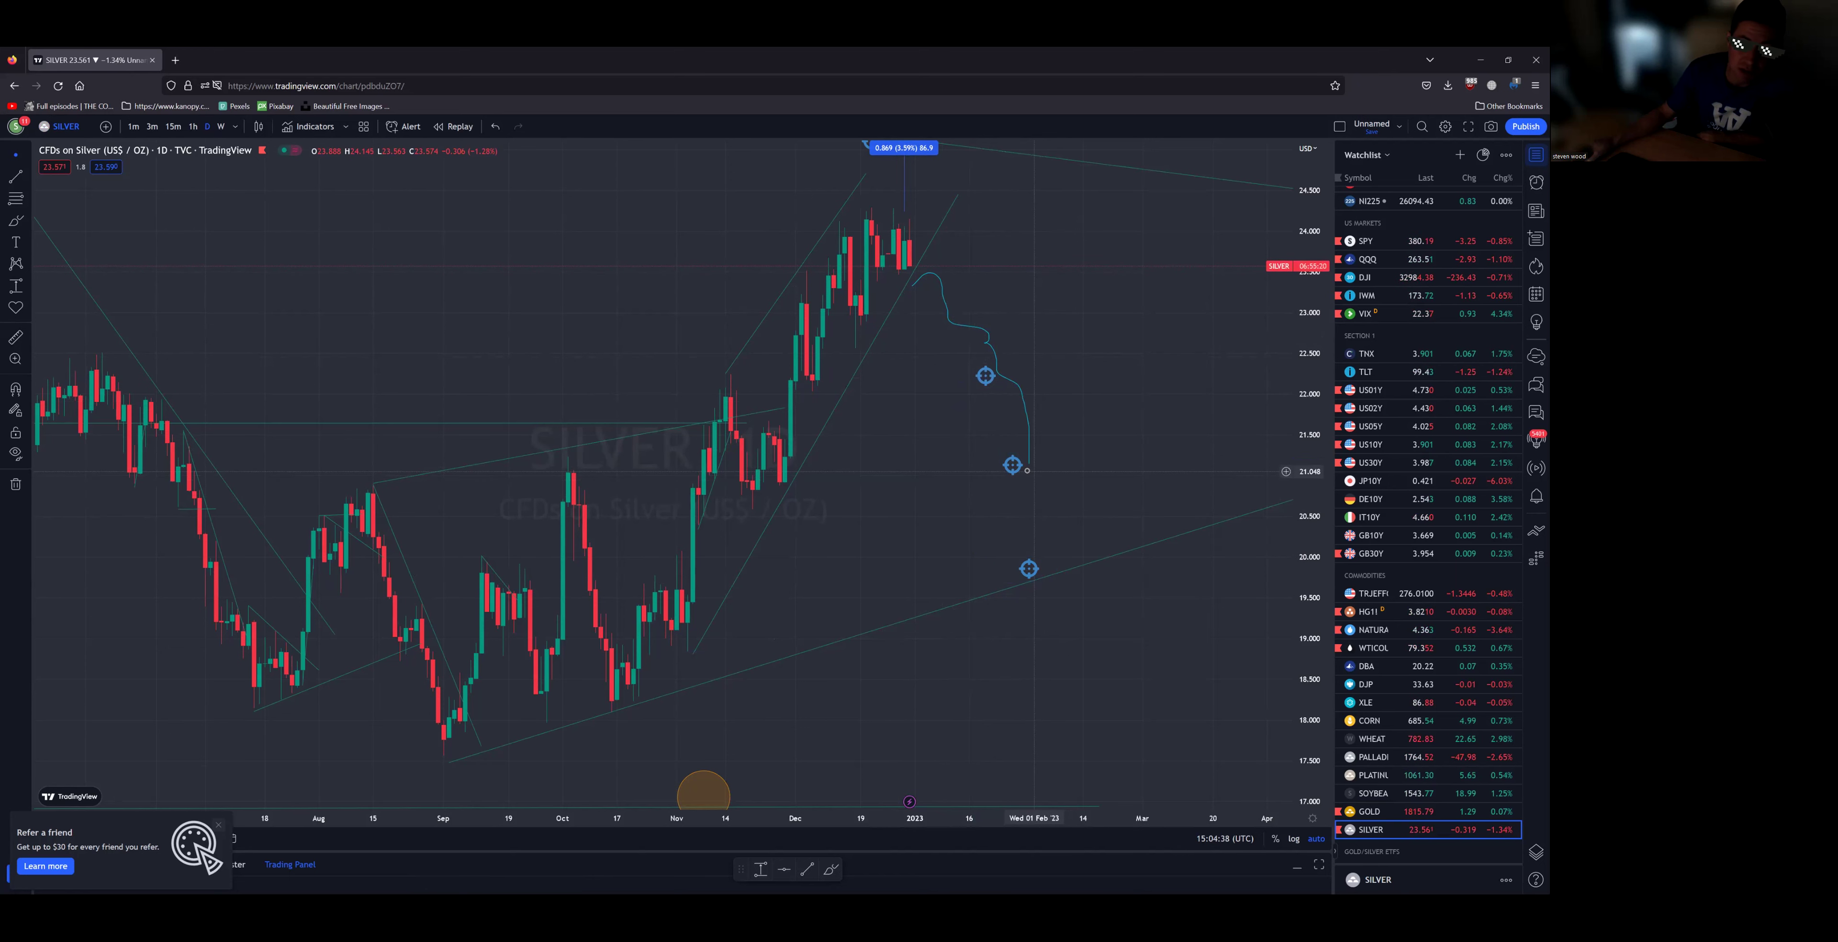
Step: Examine the wider price history of Silver and compare it with the Gold chart
scroll(1024, 470, "down", 1)
scroll(1037, 472, "down", 1)
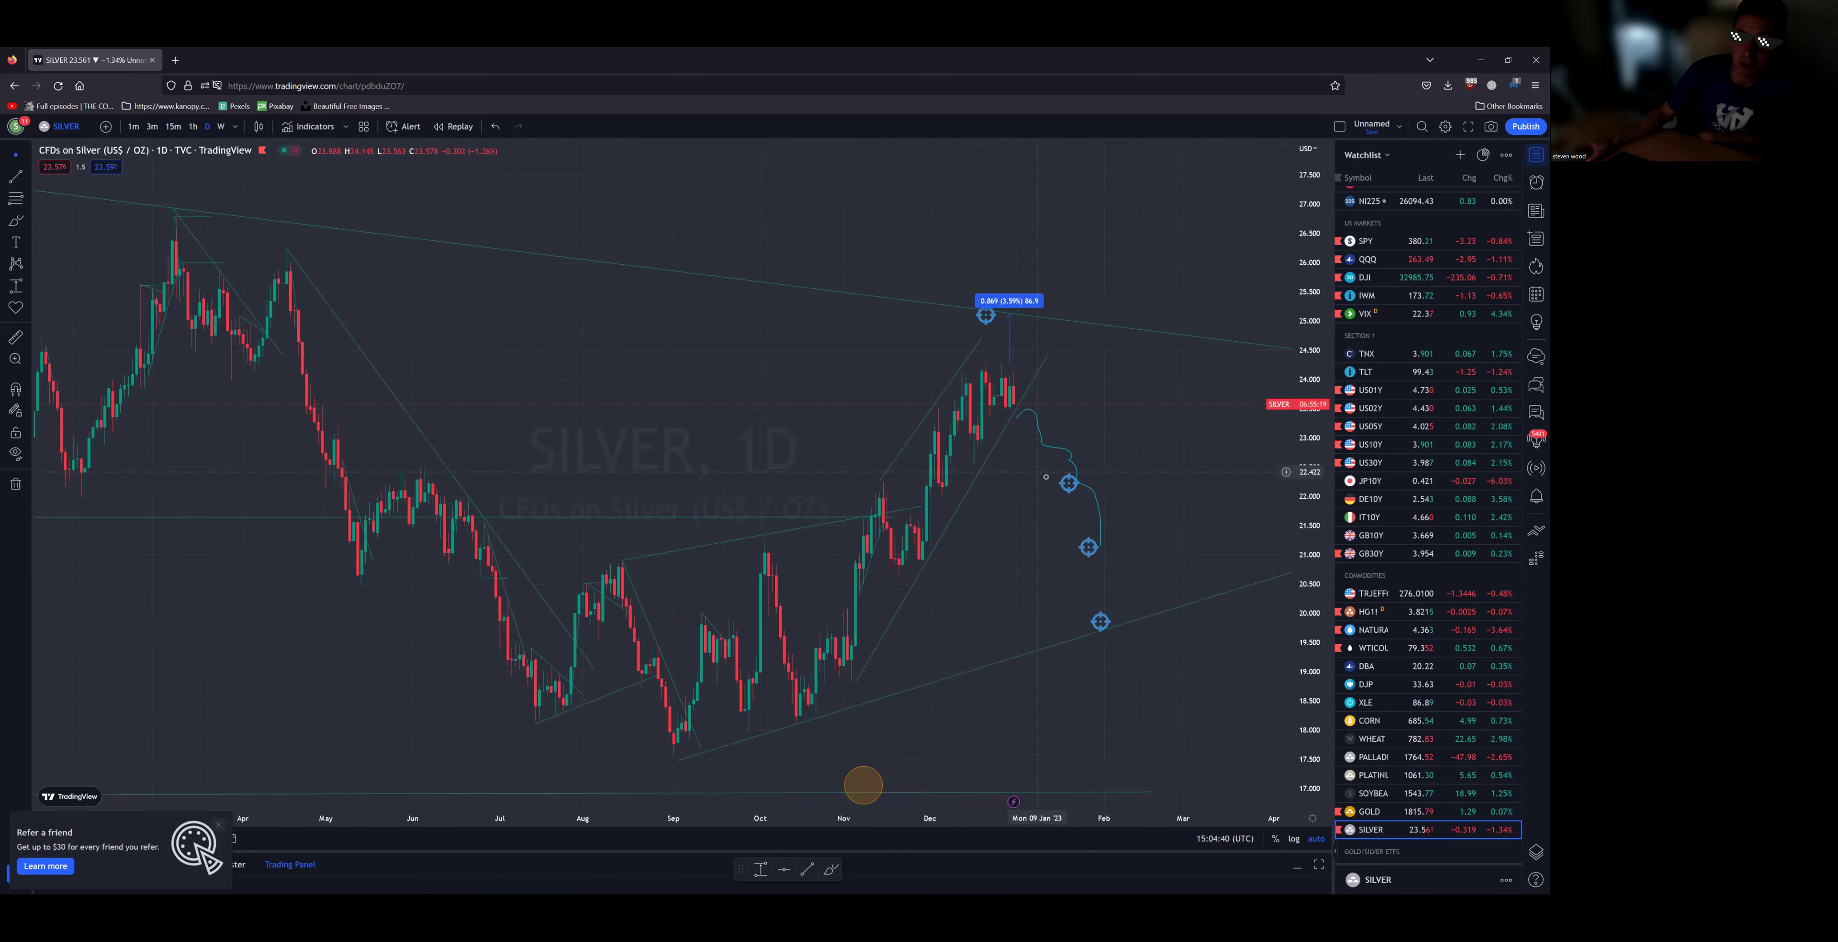
scroll(1036, 471, "down", 1)
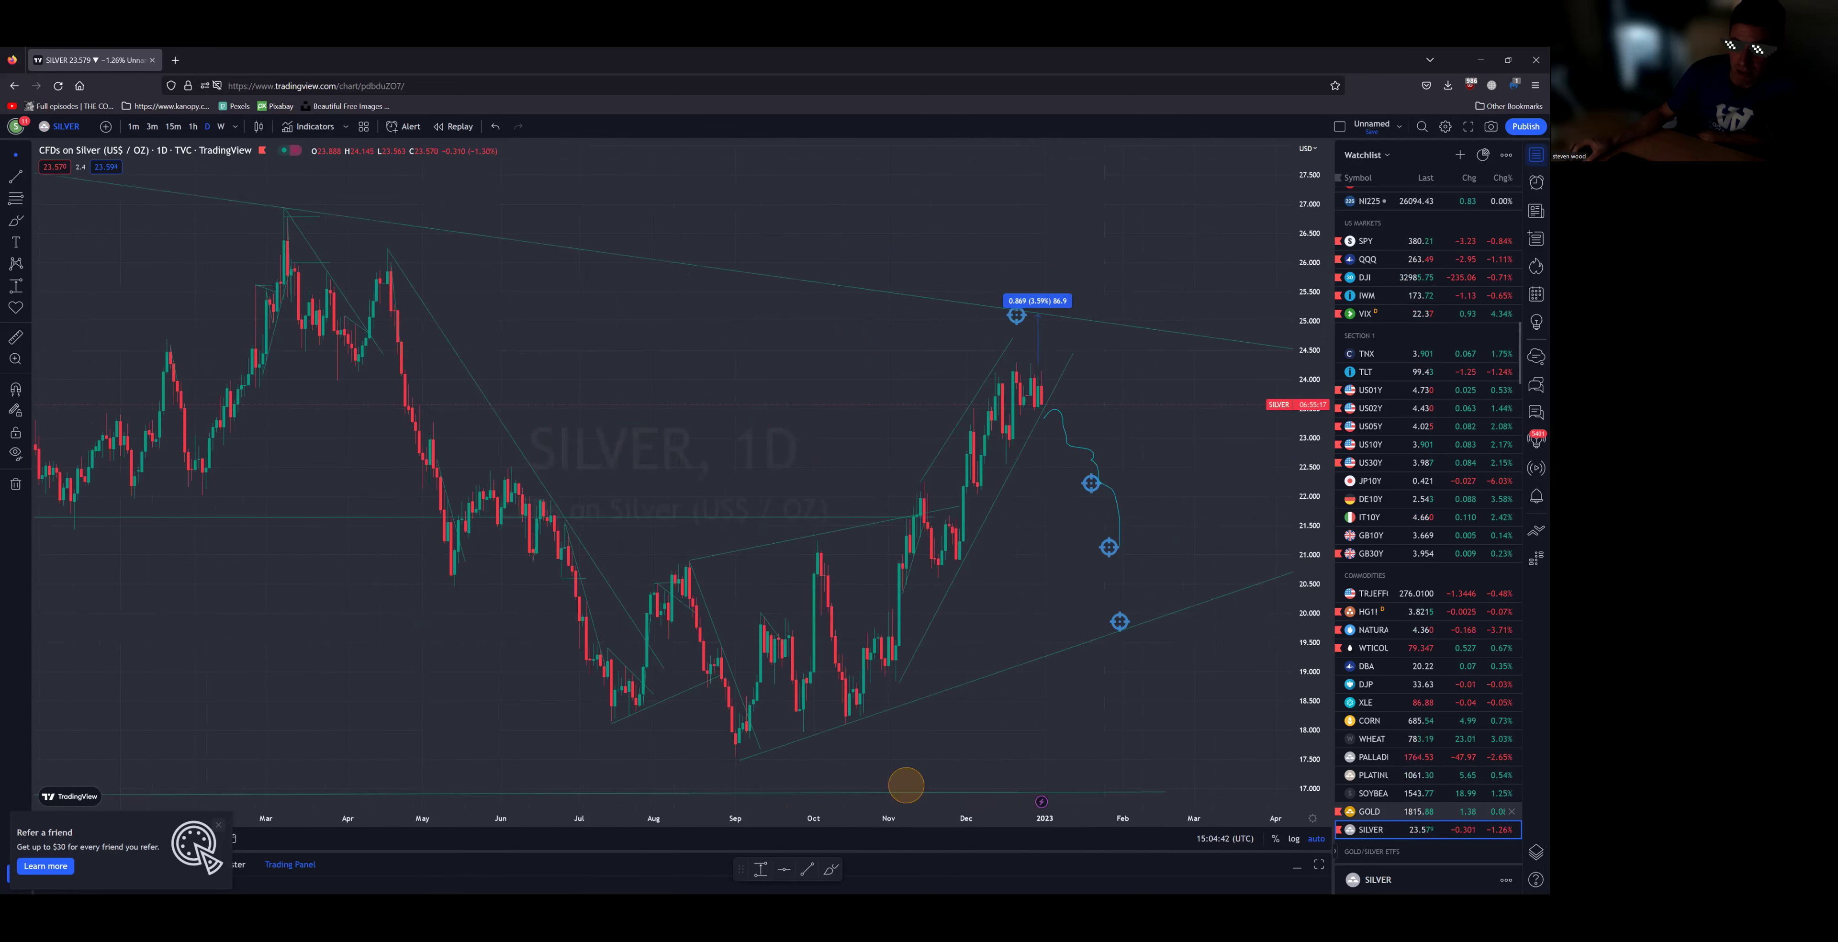
key("Up")
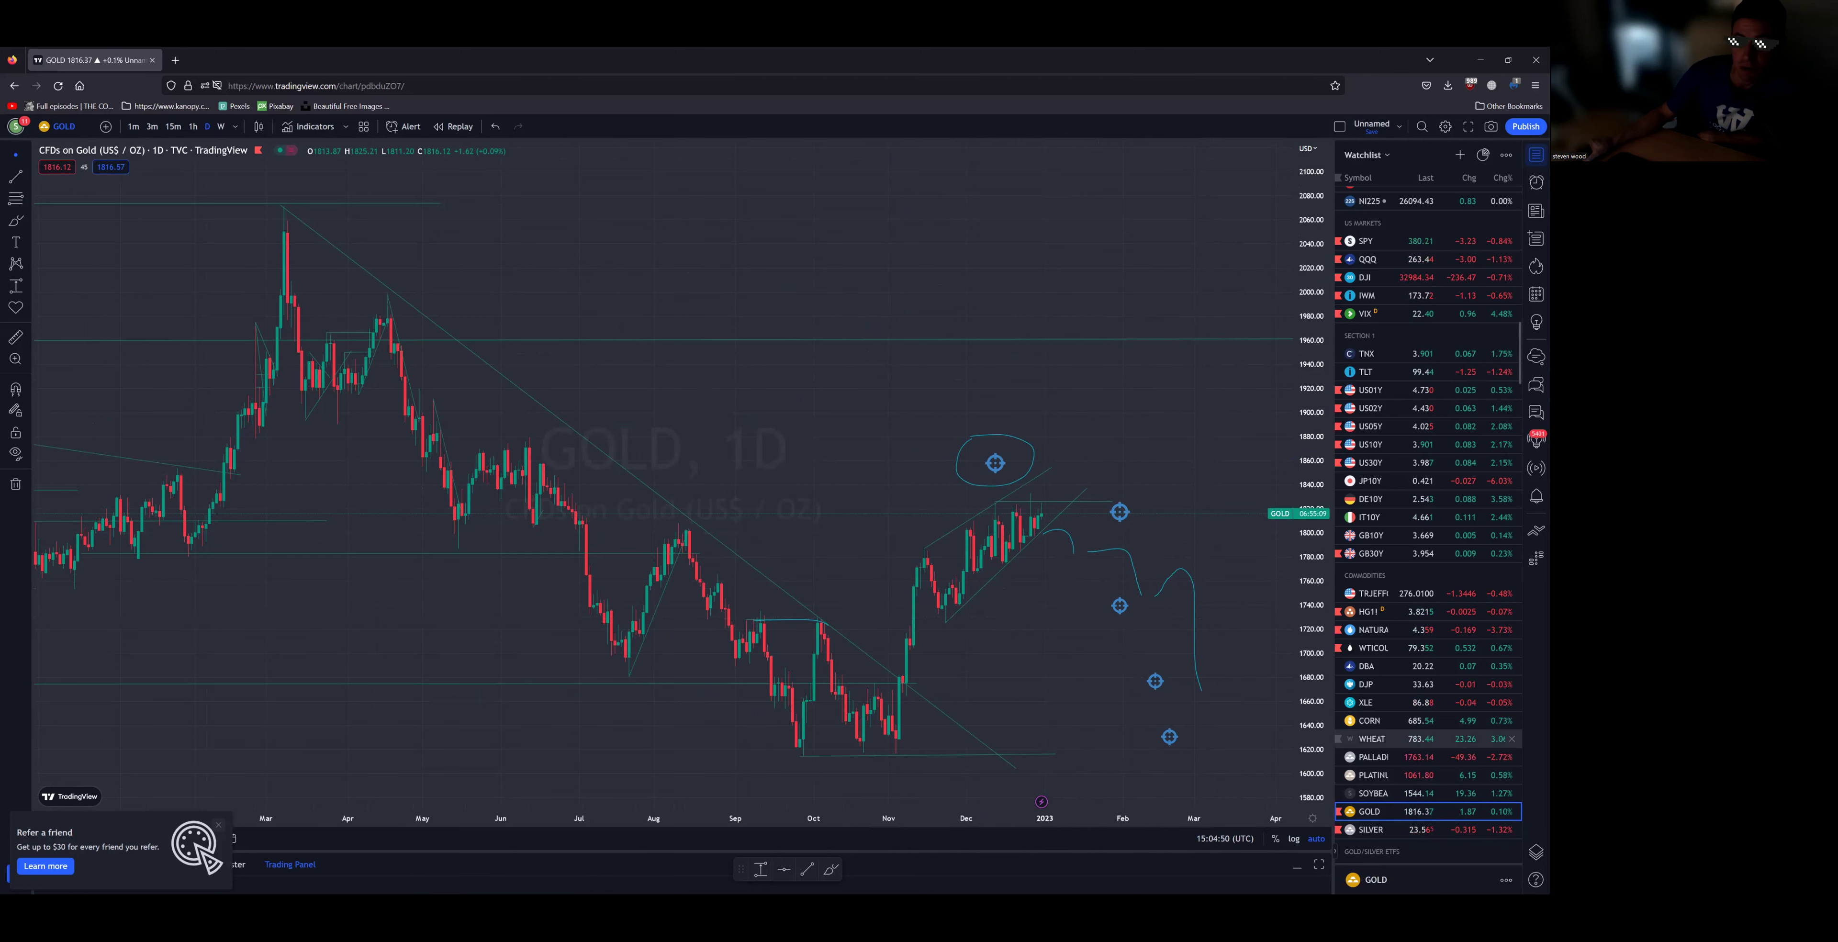
Step: On the GDX chart, move the two downside target markers forward along the projected curve into January 2023, at about 27 and 24.63
scroll(1382, 720, "down", 3)
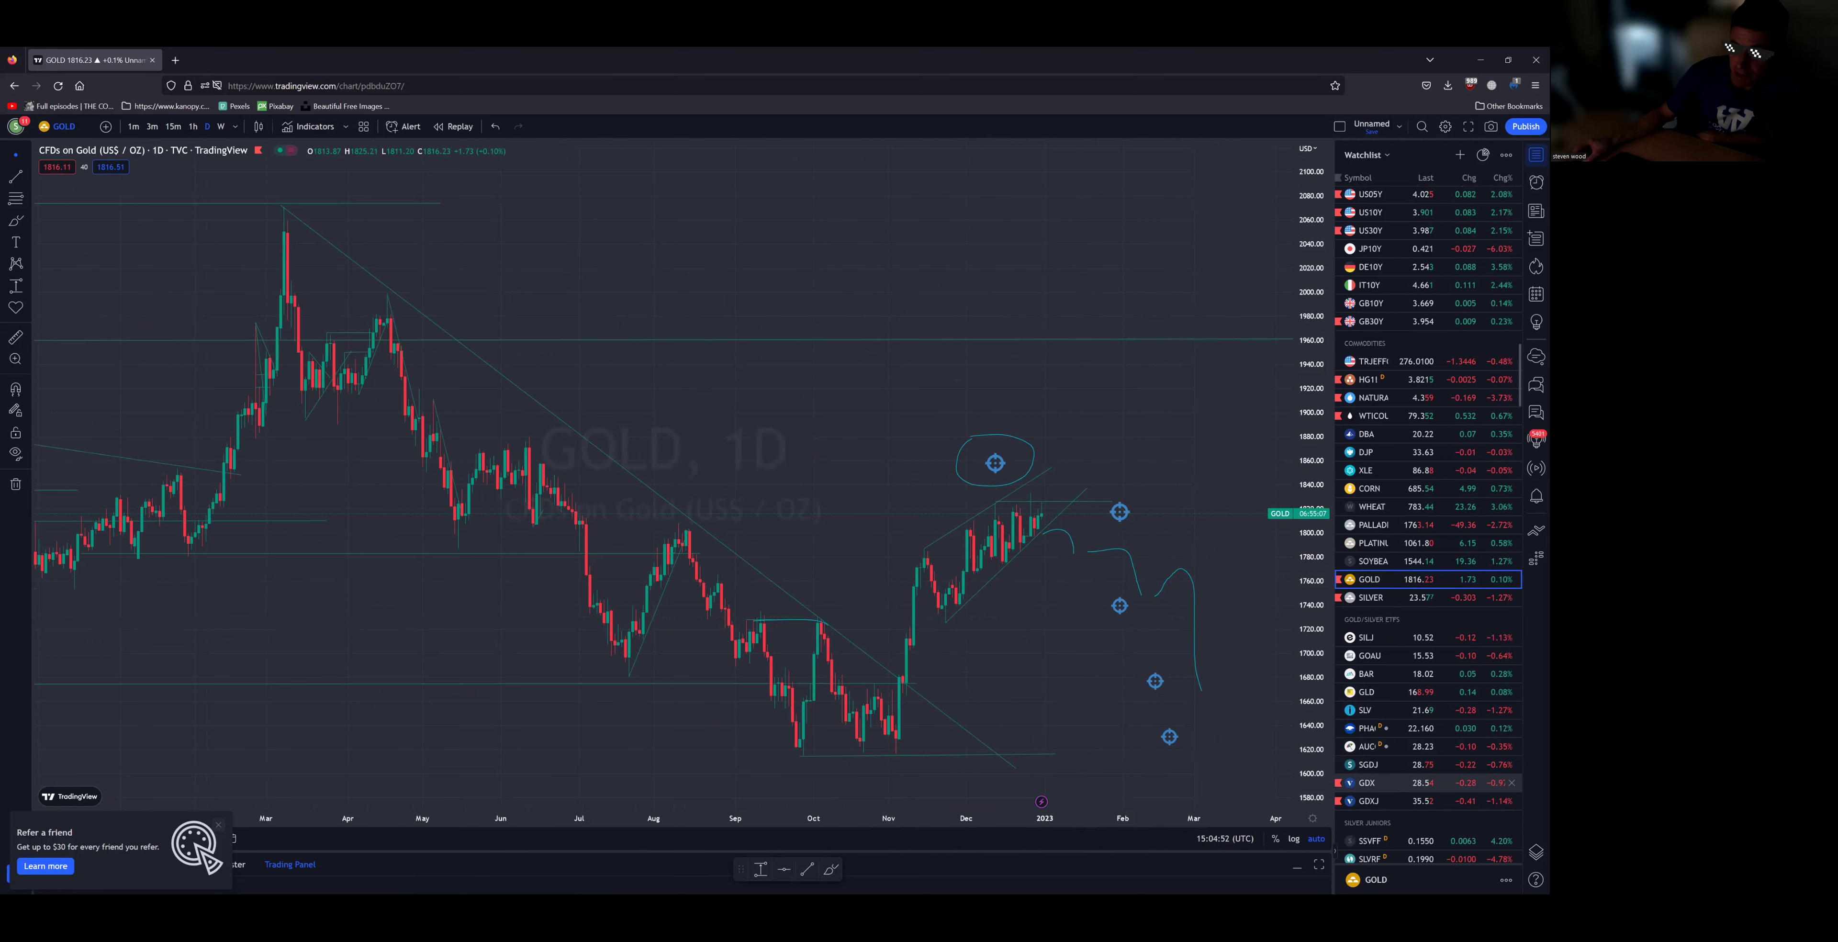
left_click(1366, 782)
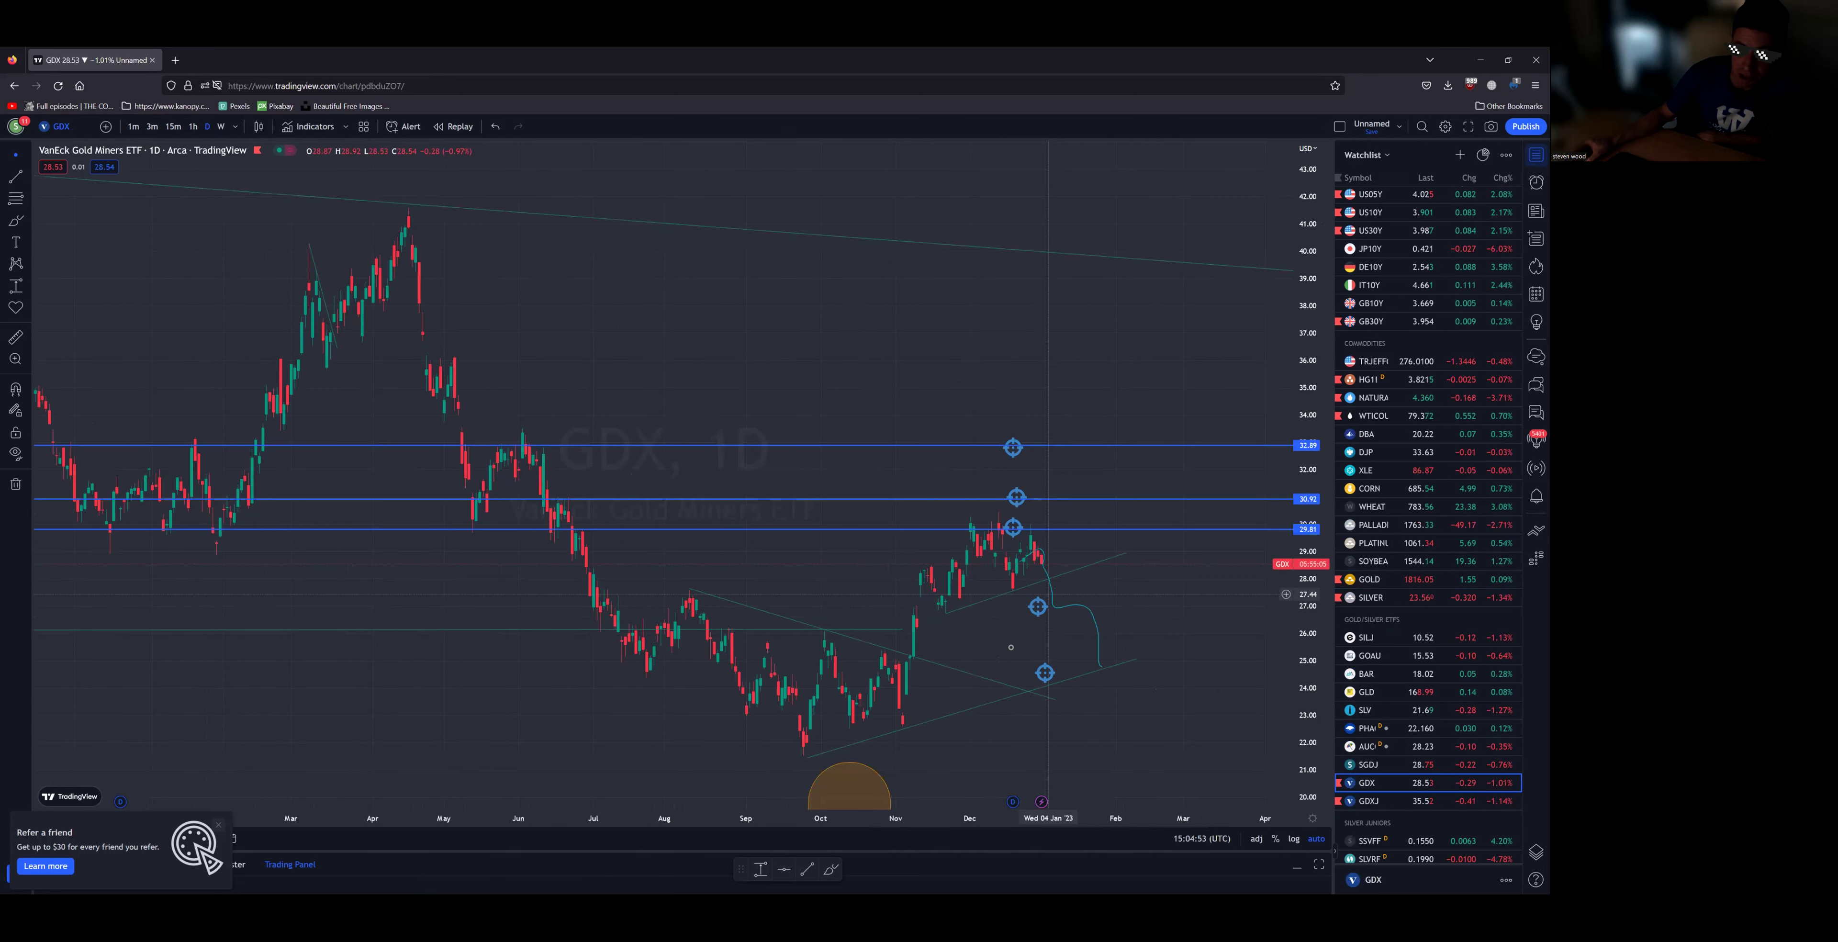
scroll(1011, 647, "up", 2)
scroll(935, 655, "up", 2)
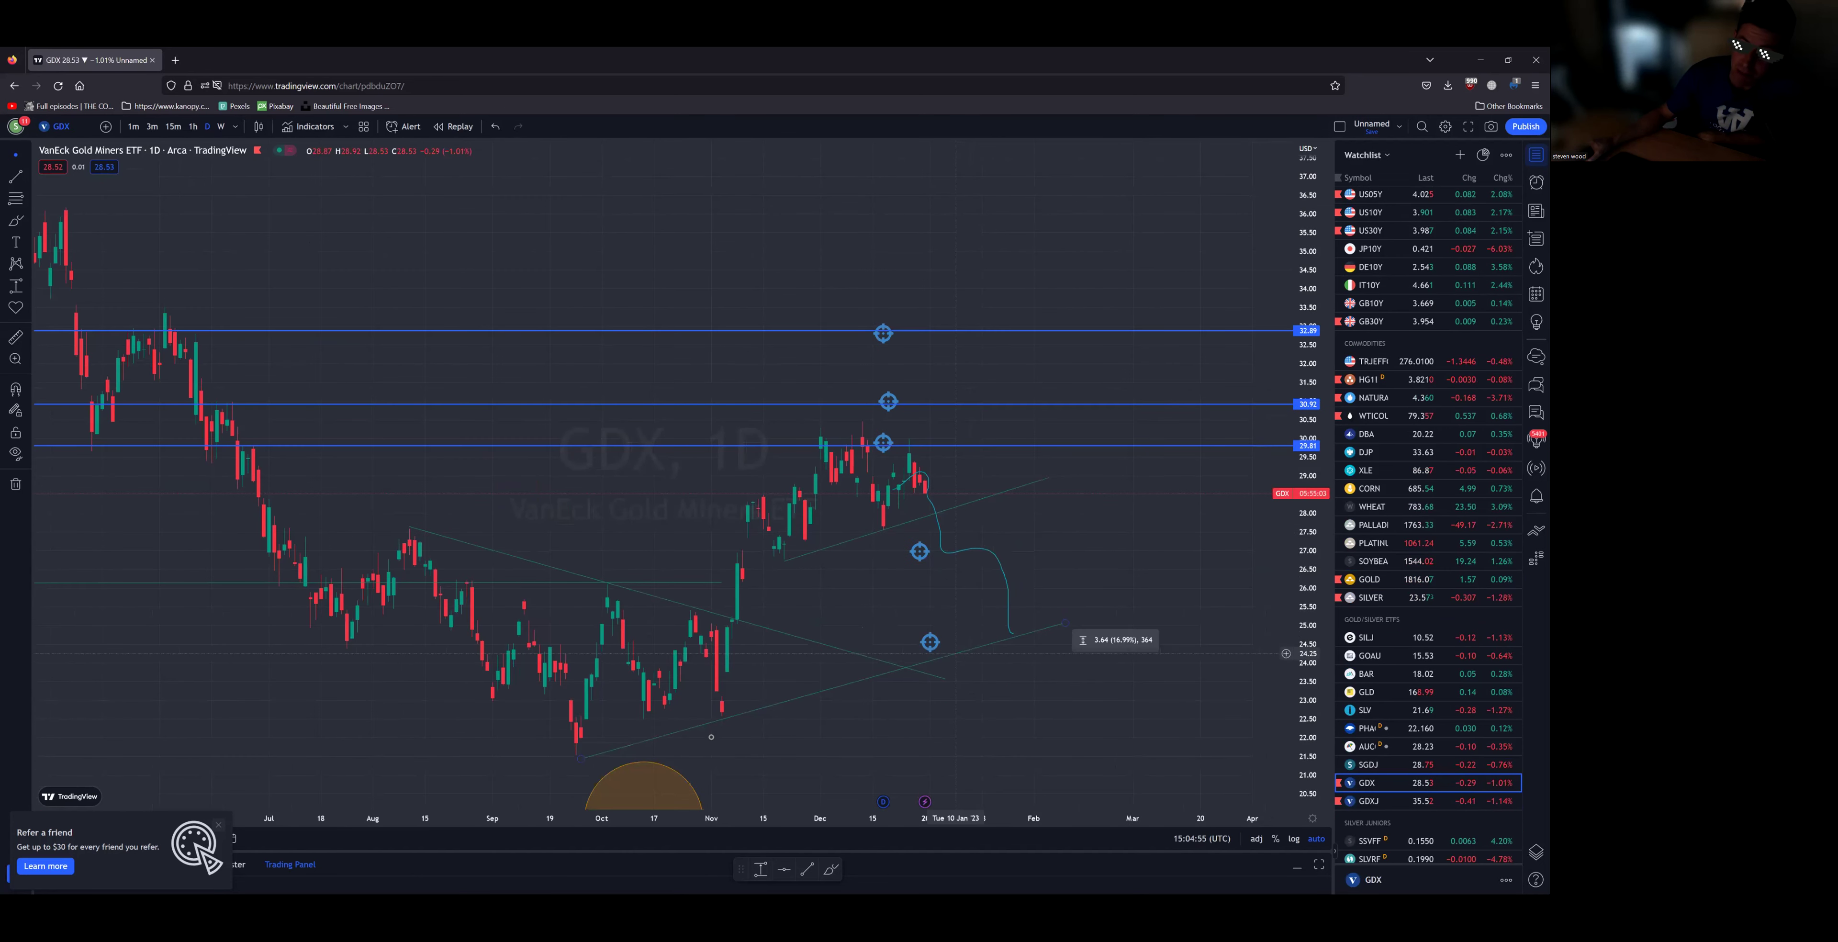
left_click_drag(721, 735, 678, 725)
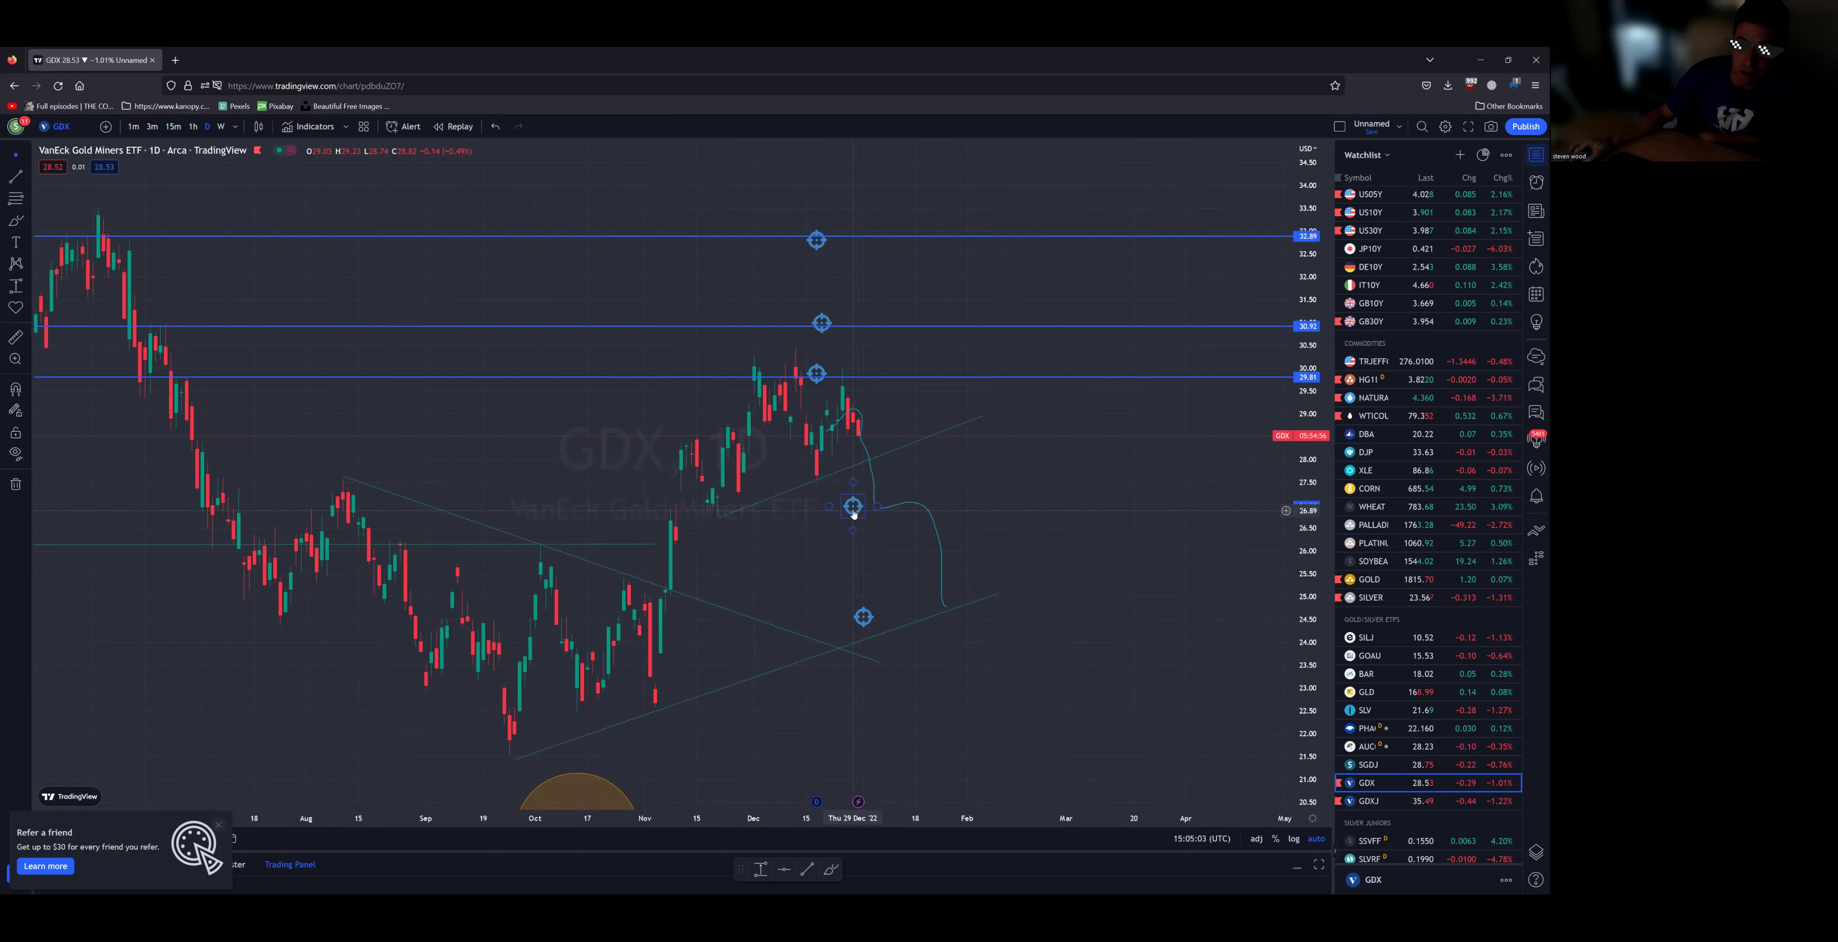
left_click_drag(856, 512, 865, 505)
left_click_drag(862, 616, 921, 614)
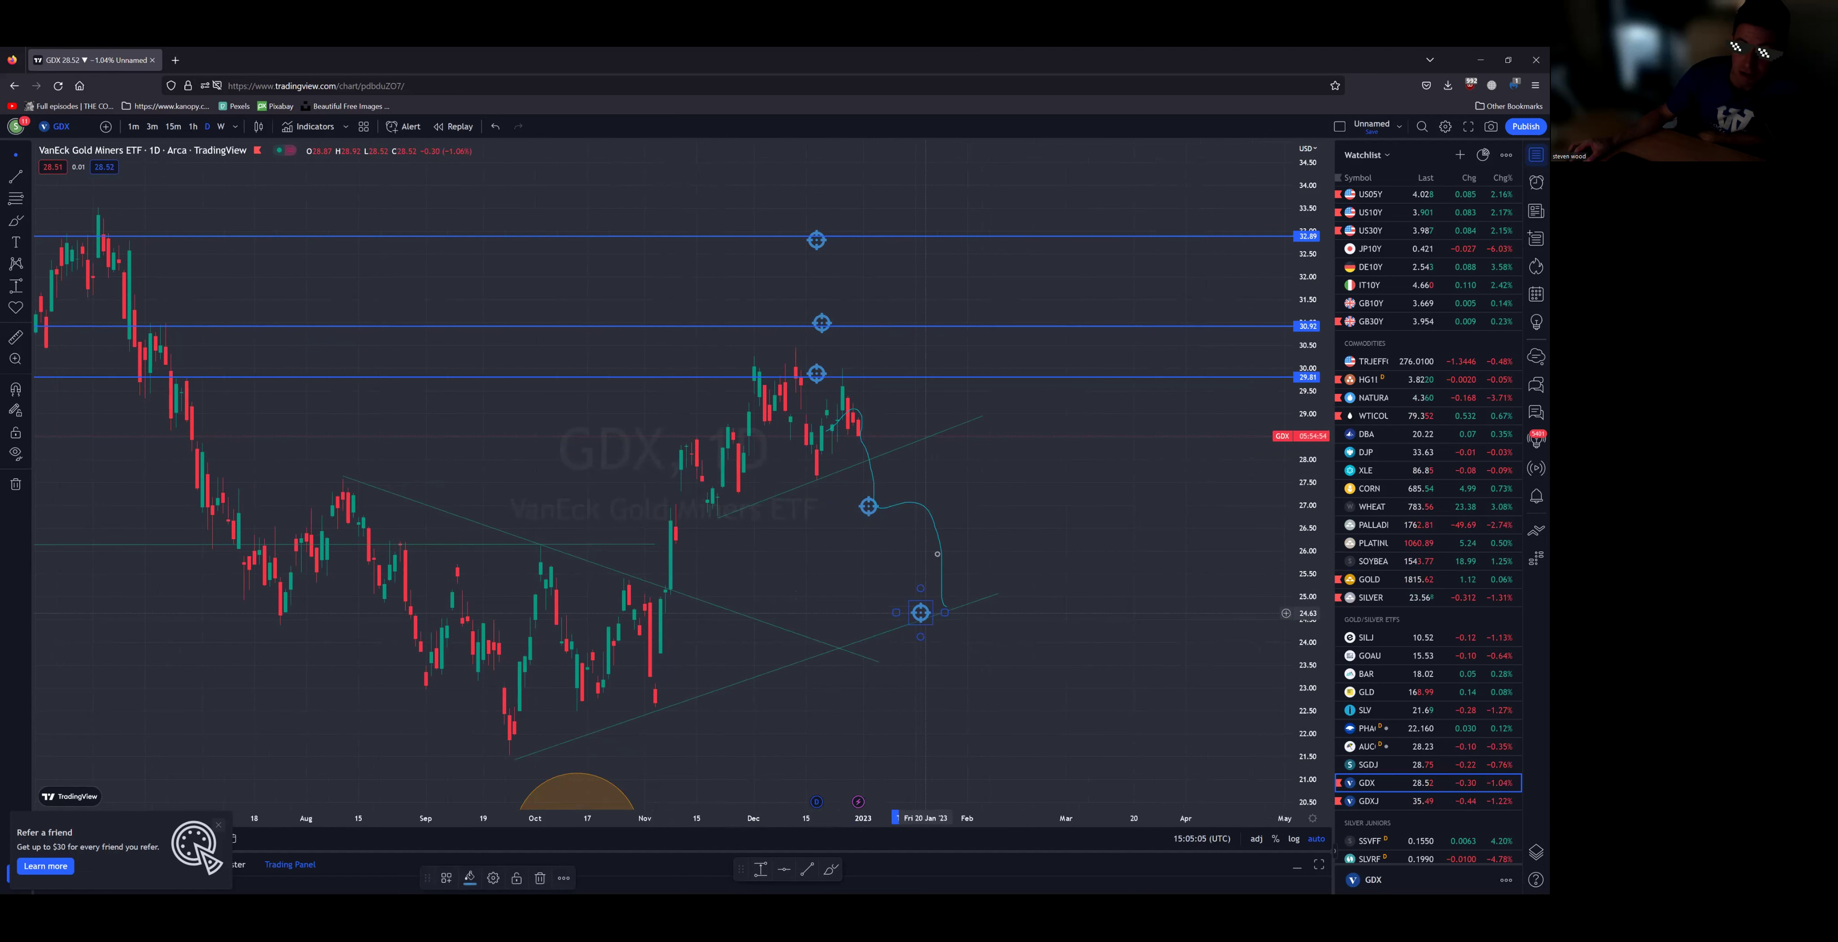
left_click(889, 556)
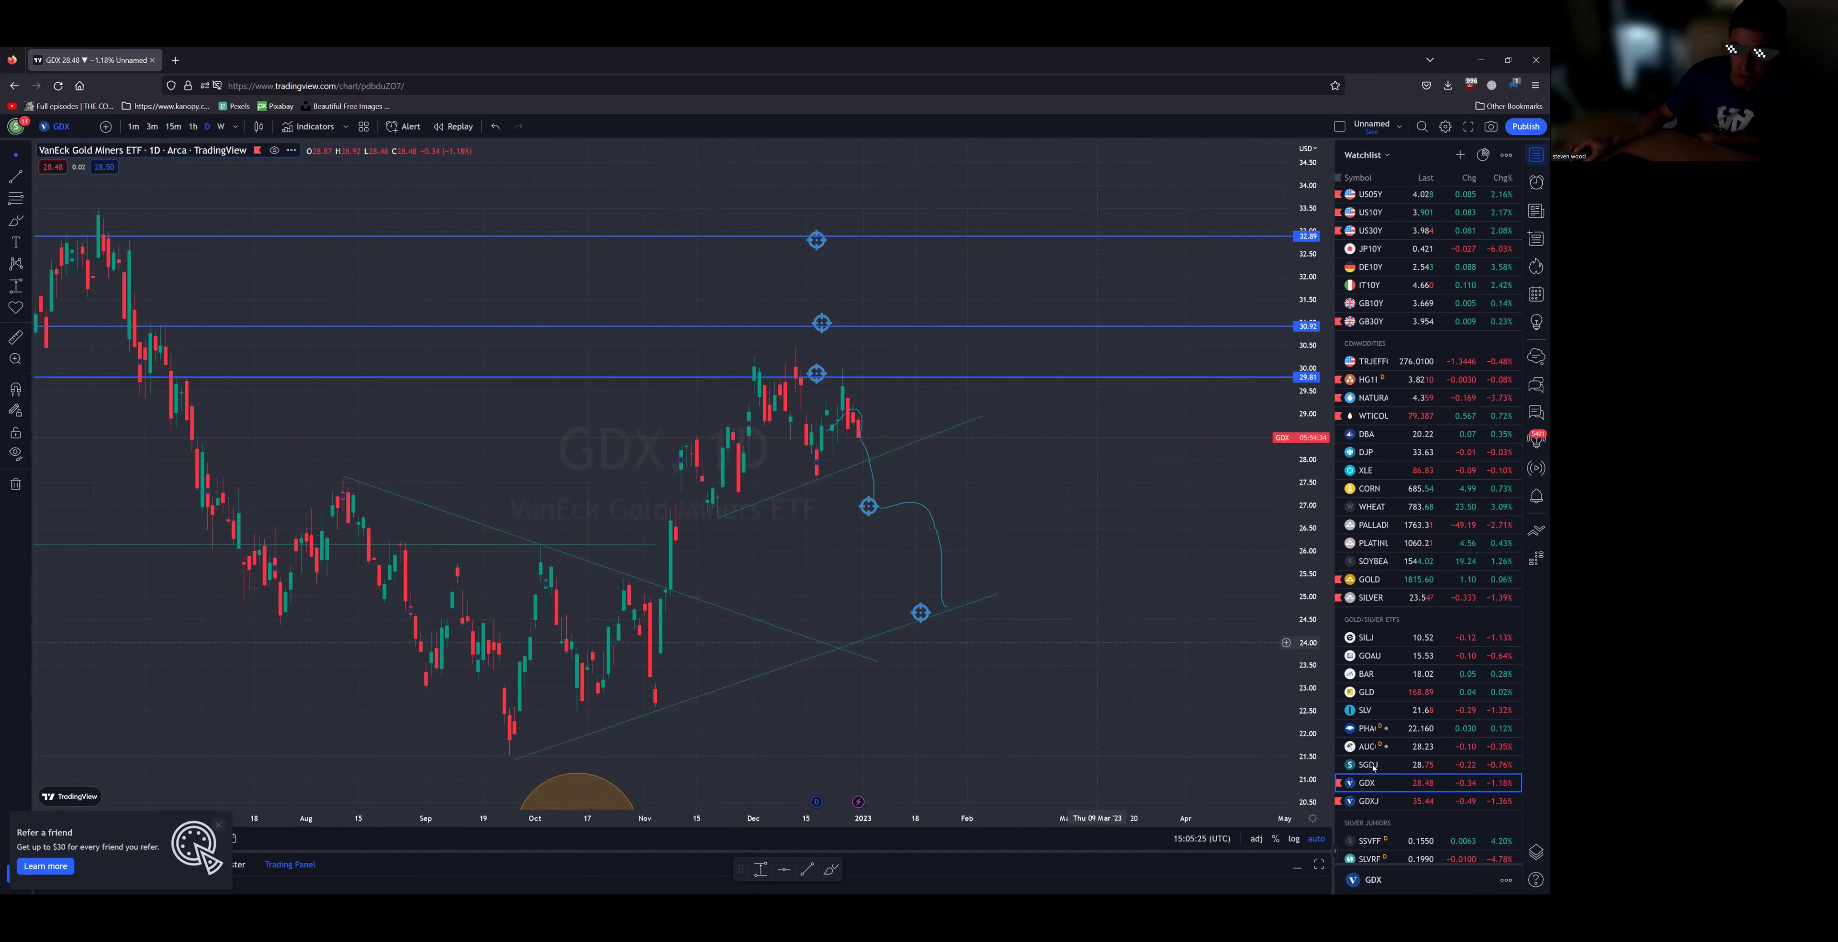
Step: On the GDXJ chart, move the two lowest target markers forward into January 2023, the lower one onto the rising trend line, and return to GDX
left_click(1392, 800)
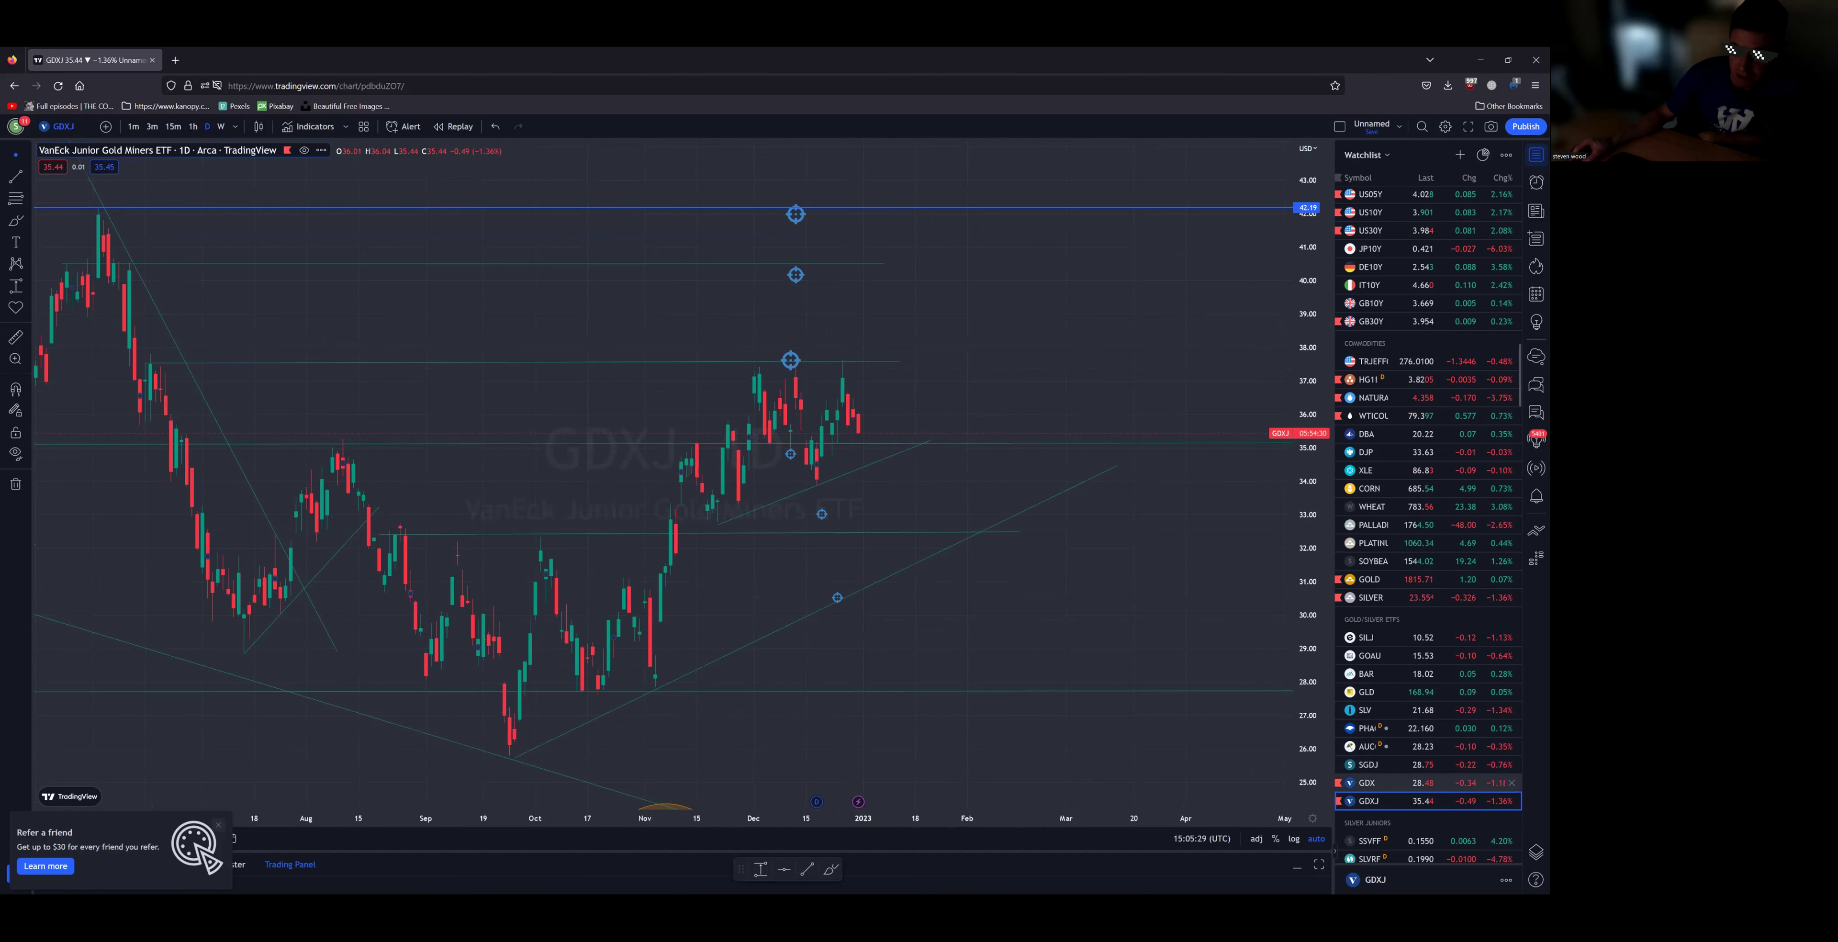
left_click(1392, 783)
left_click(1391, 800)
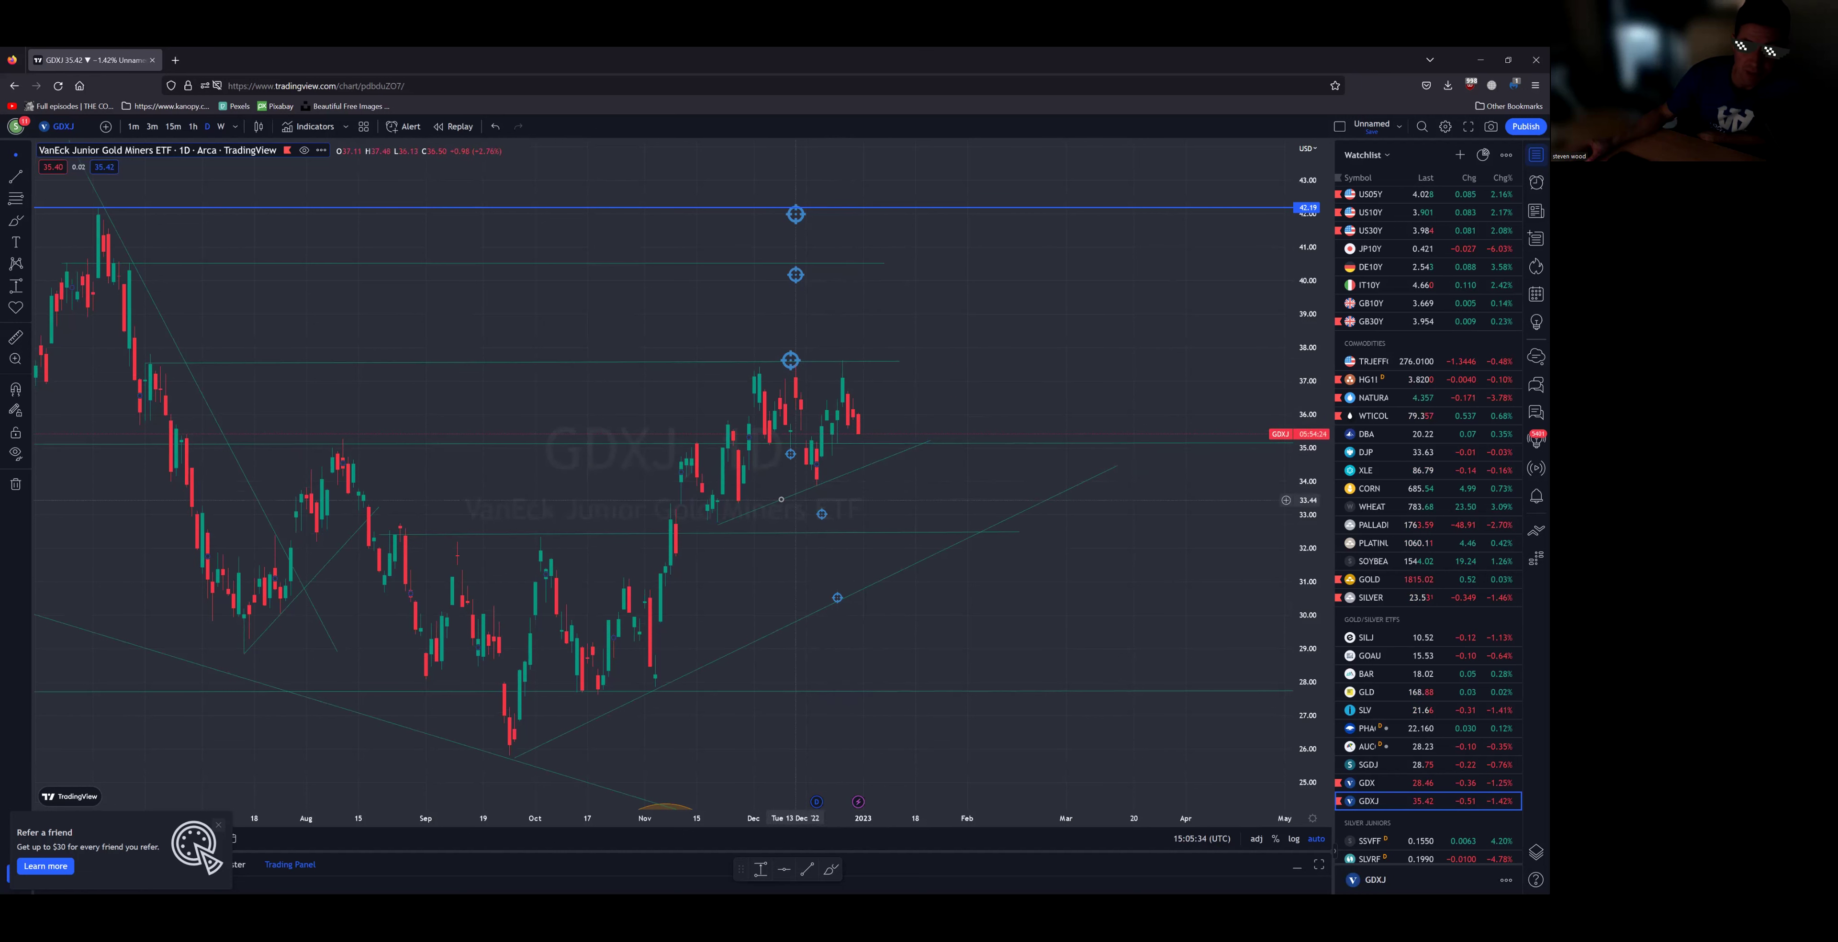
left_click_drag(823, 515, 873, 511)
left_click_drag(838, 597, 900, 567)
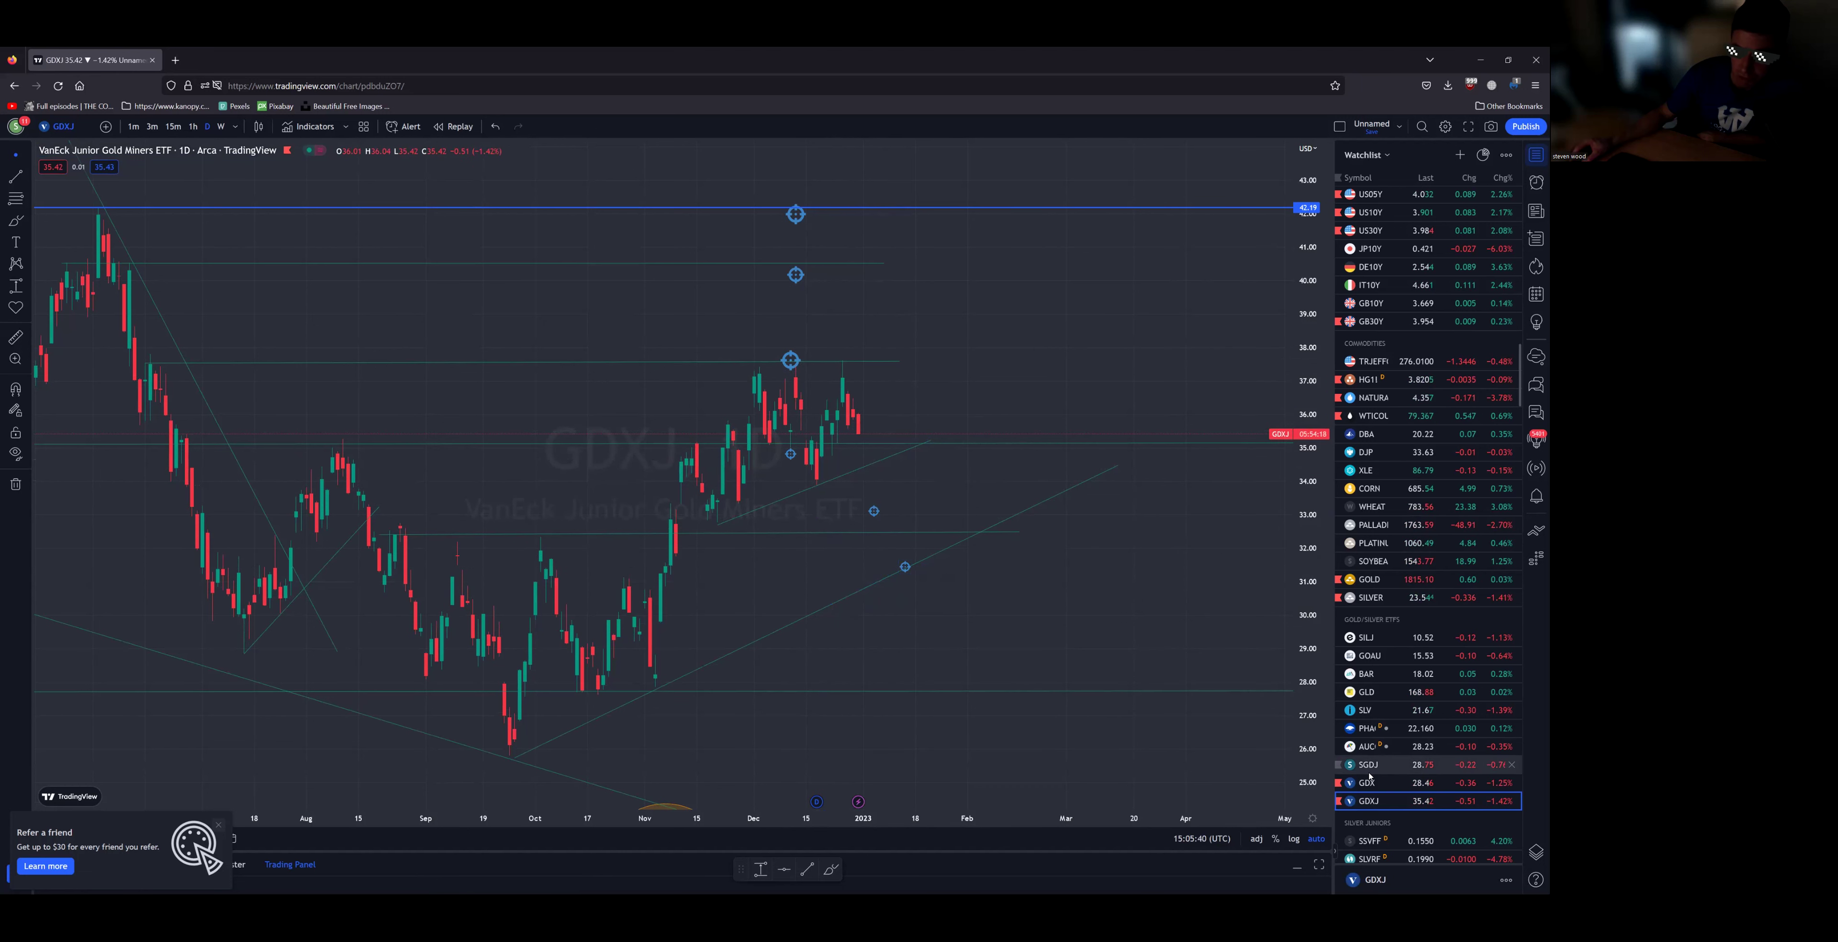
left_click(1367, 782)
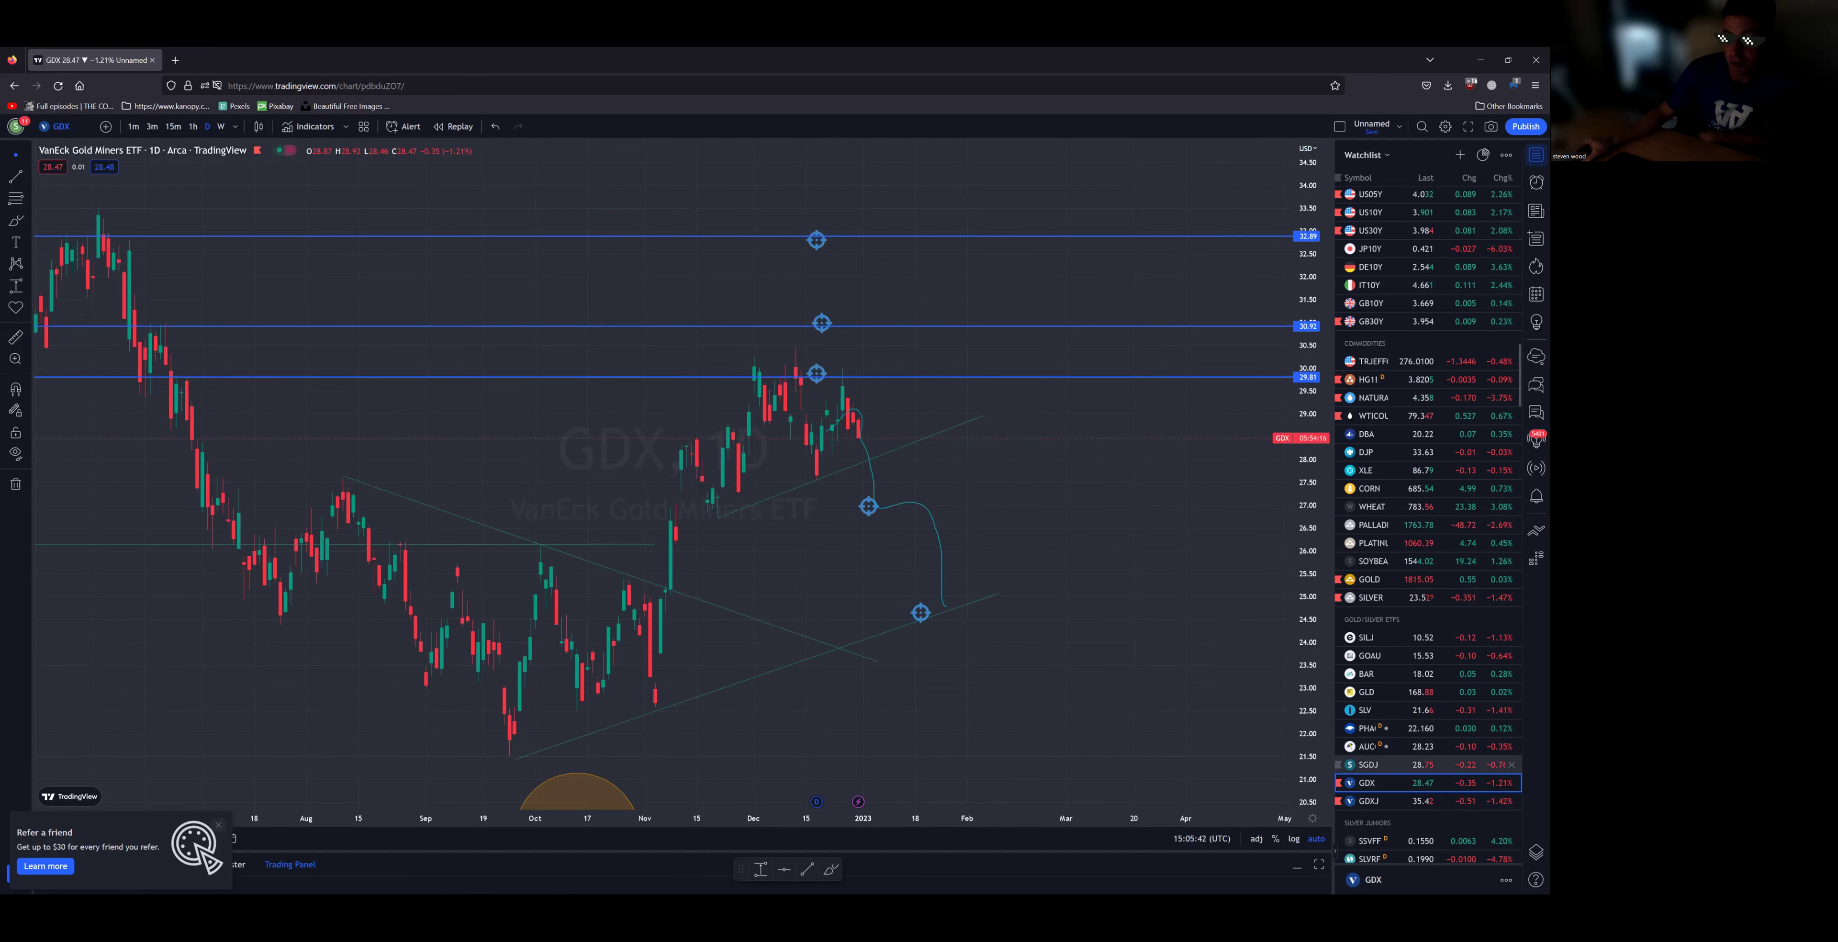
Step: On the BTCUSD chart, draw a near-horizontal support line from the 10 November 2022 low at about 15512.79 to late January 2023
scroll(1382, 321, "down", 10)
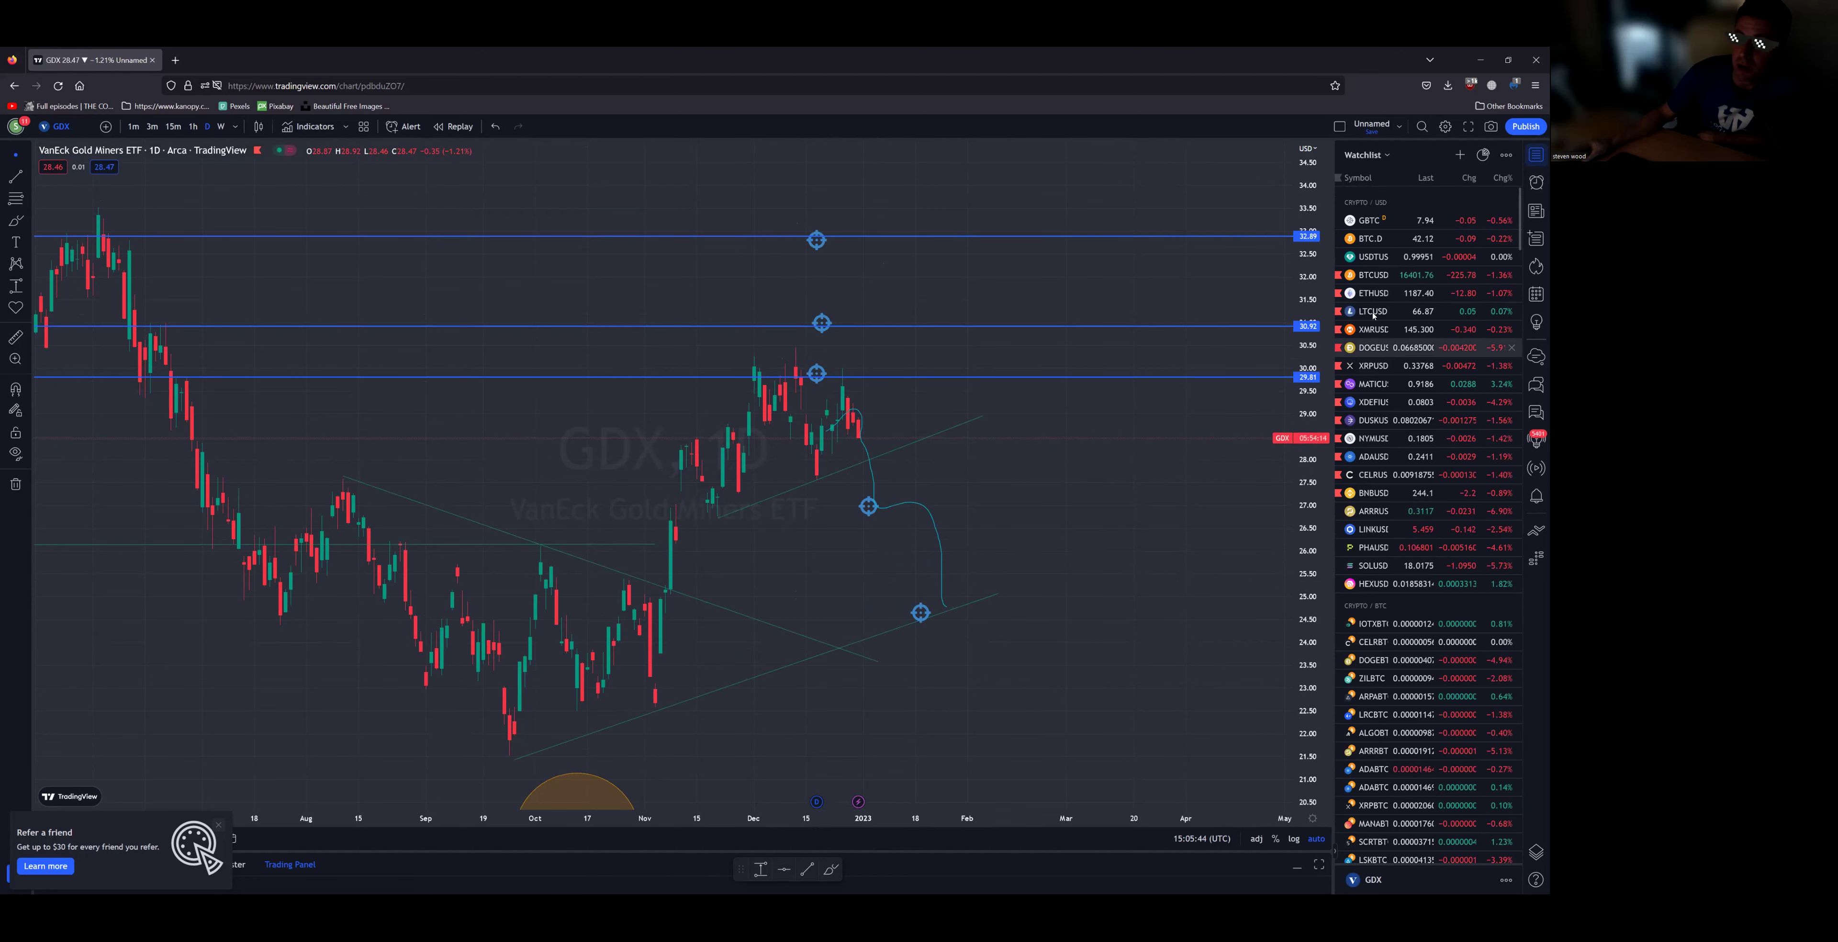
left_click(1374, 275)
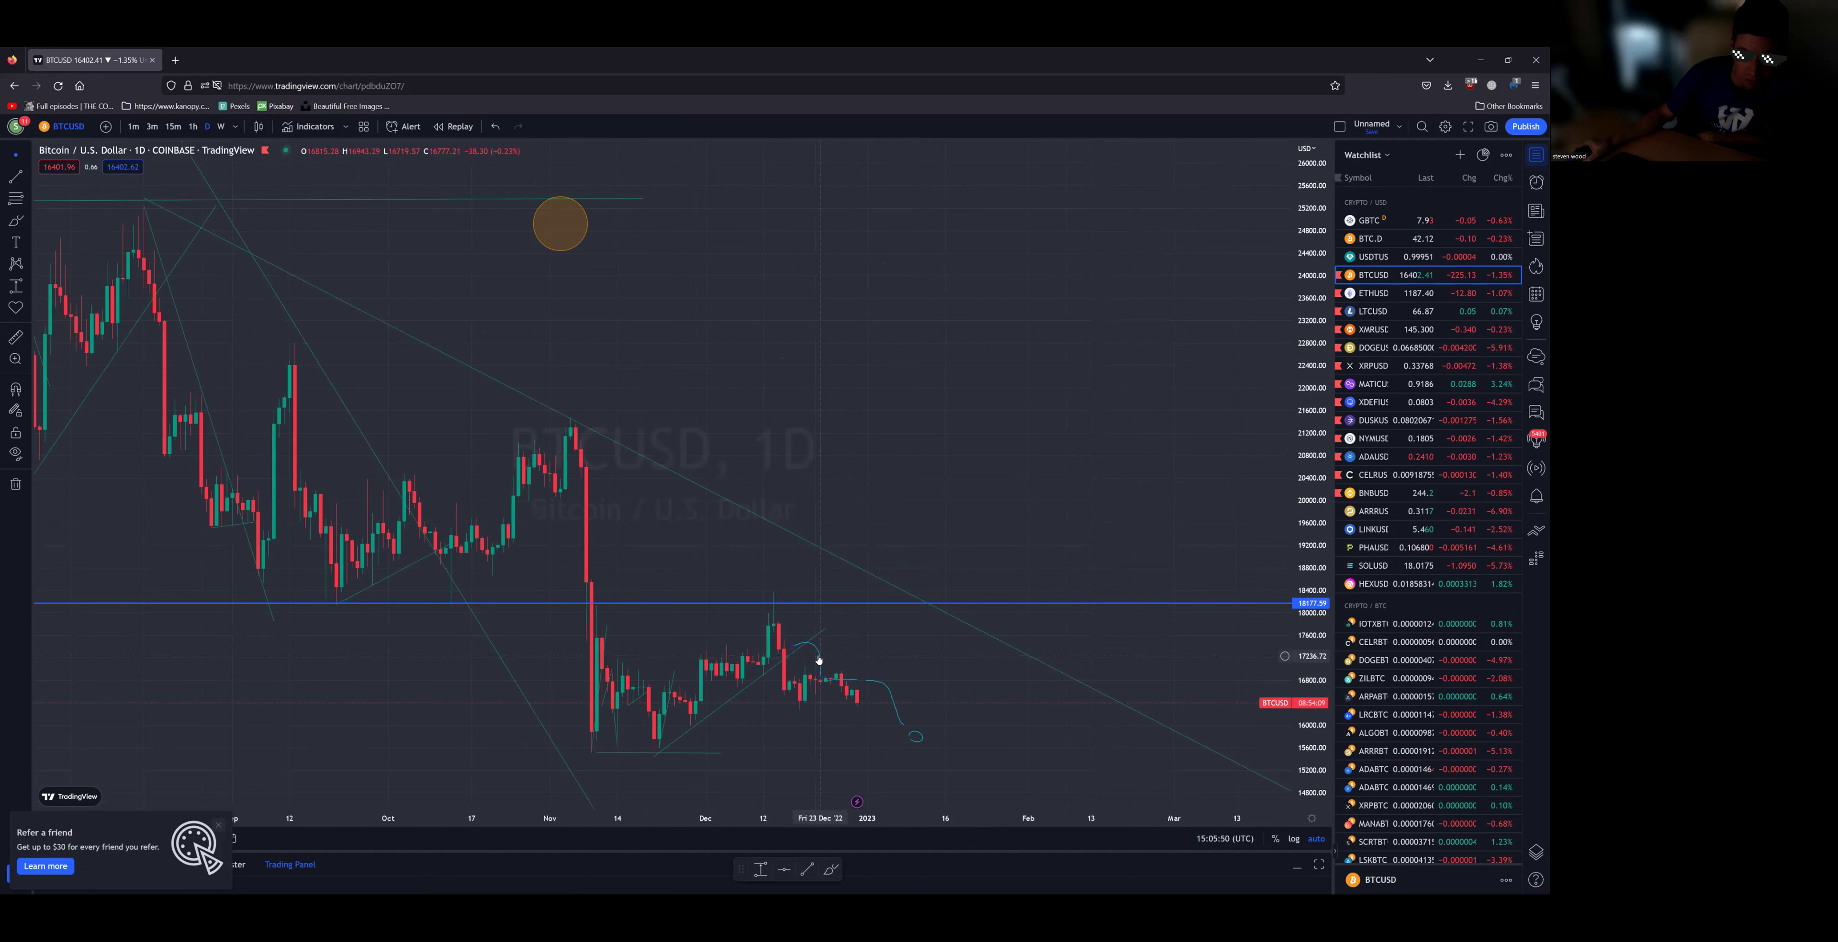
left_click(794, 651)
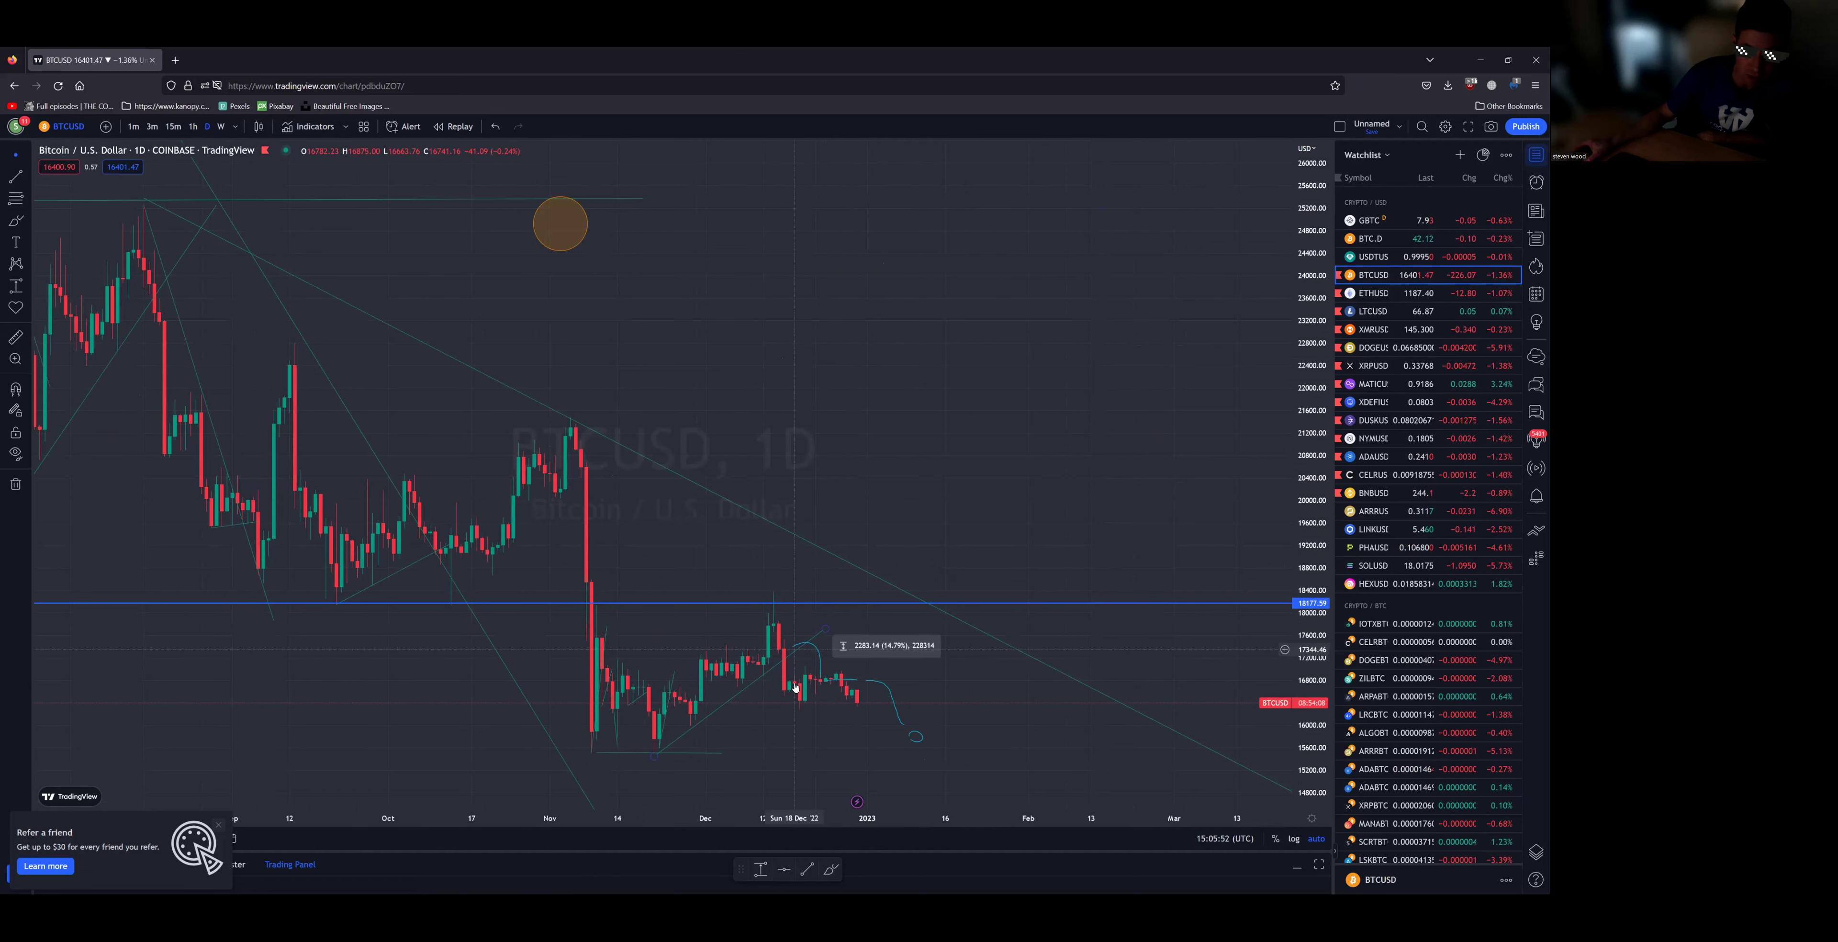
left_click(785, 676)
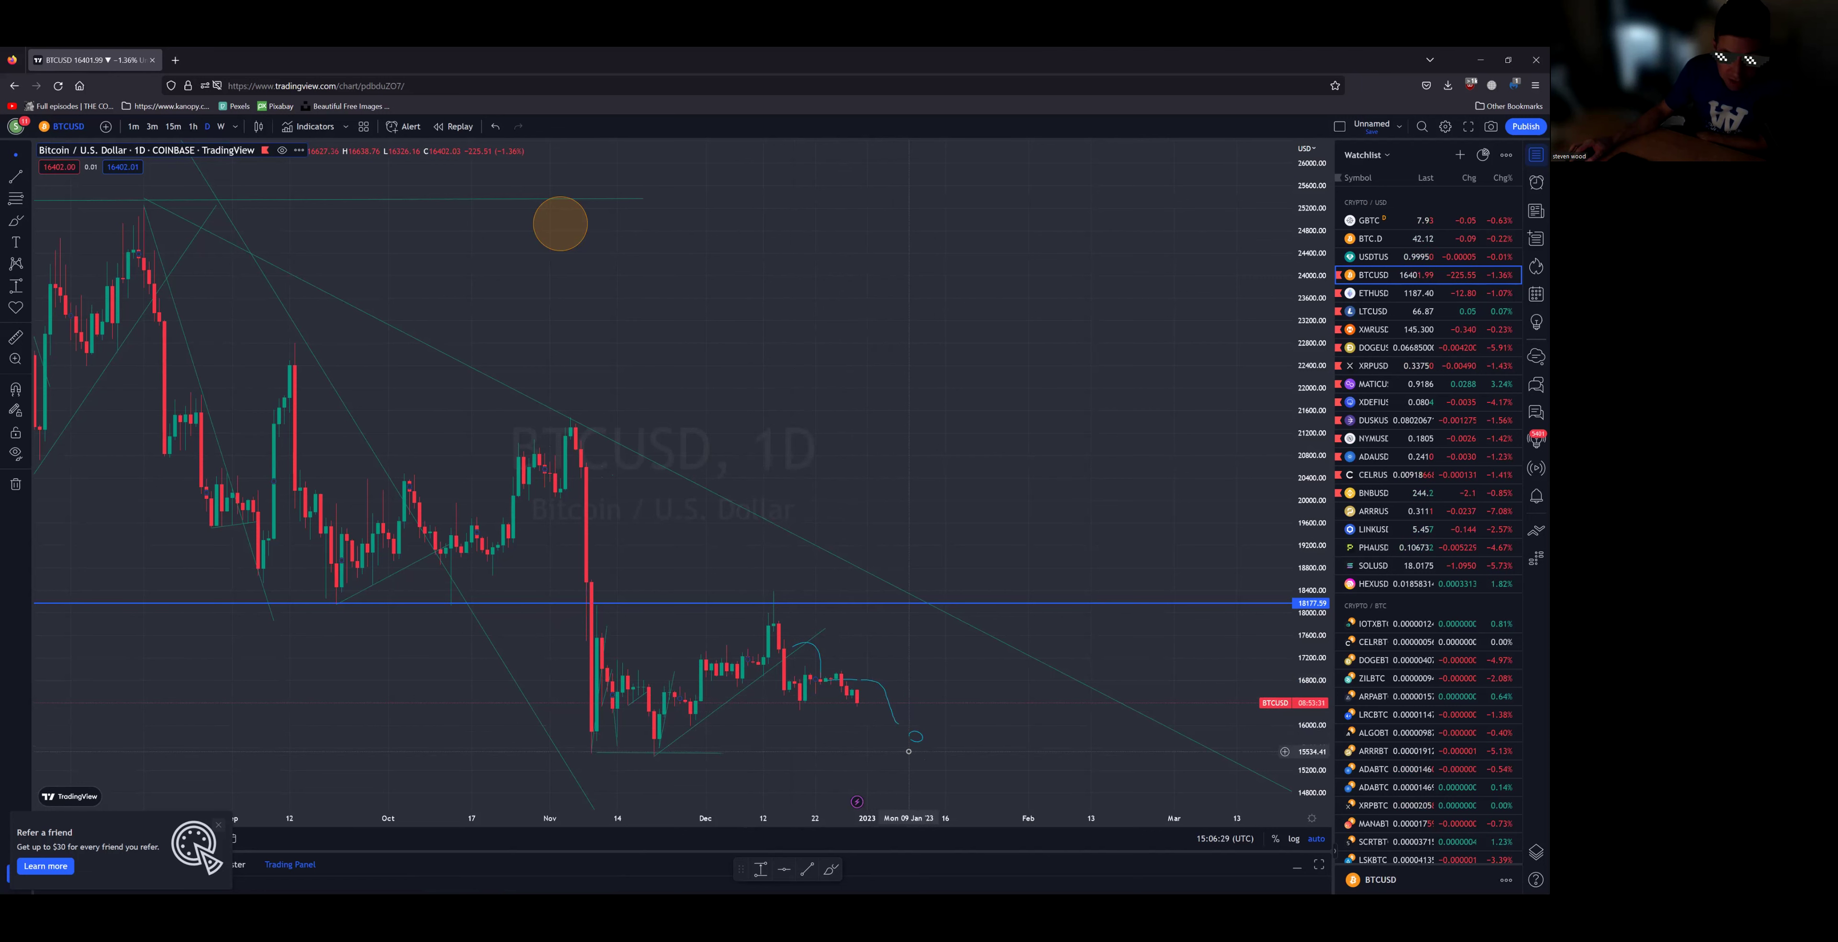
left_click(597, 752)
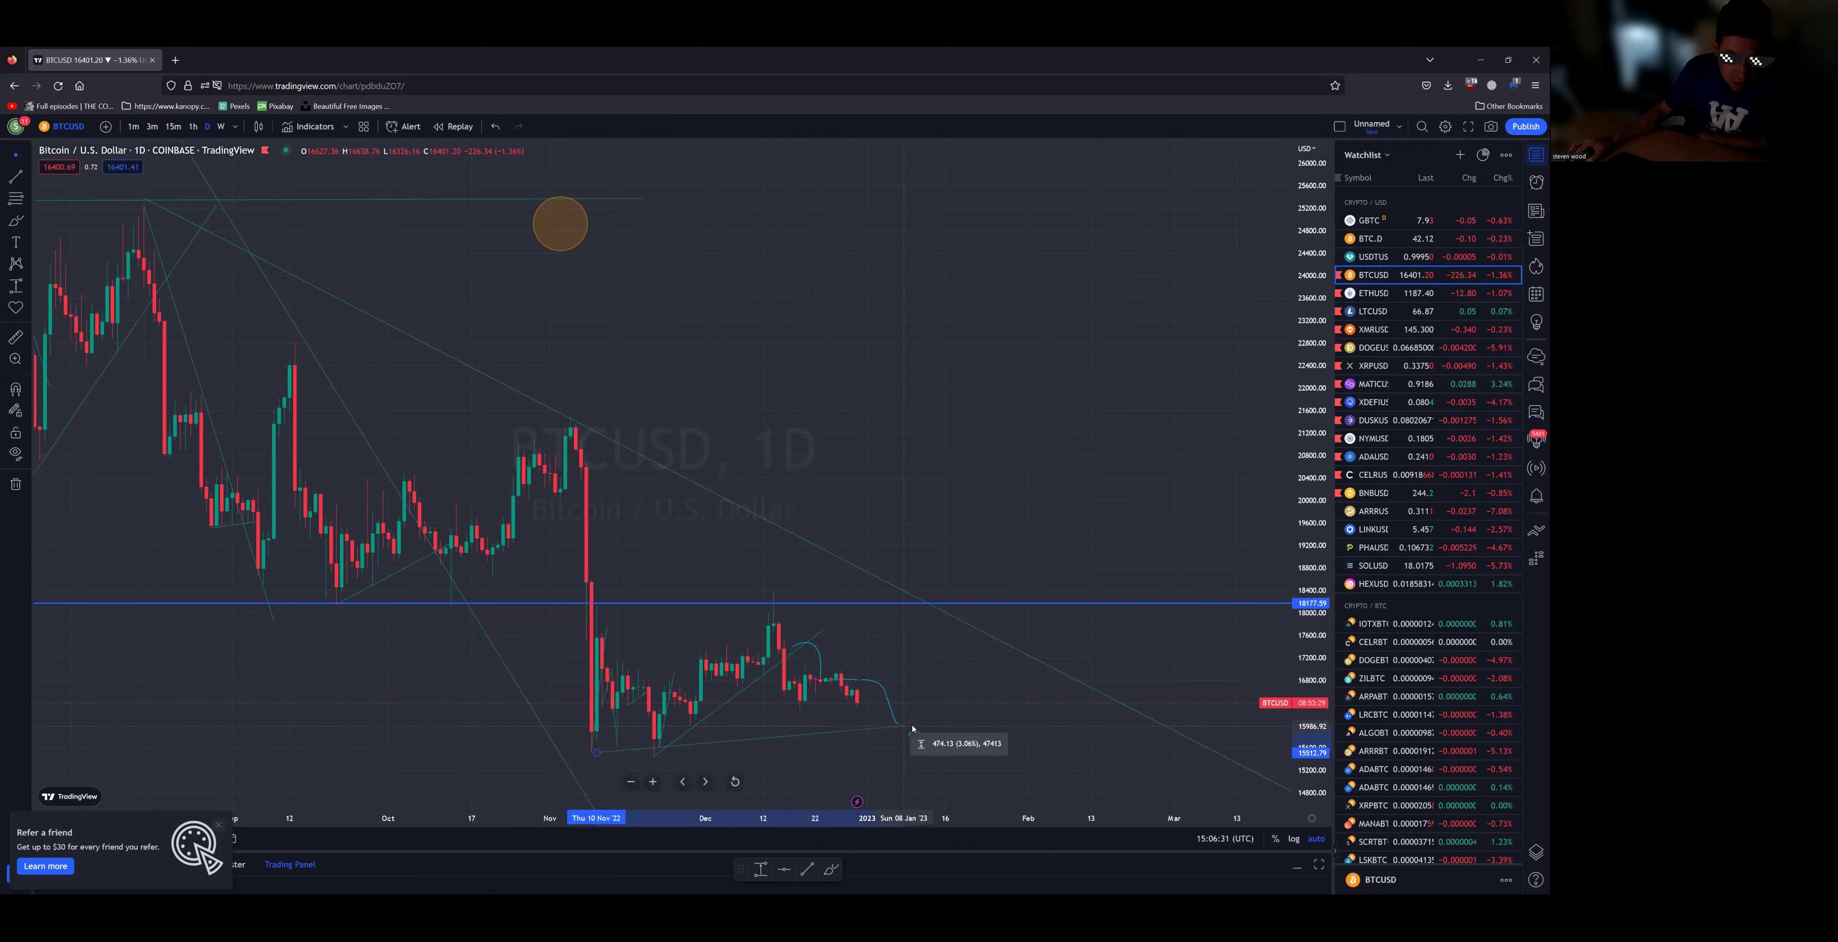
left_click(1018, 755)
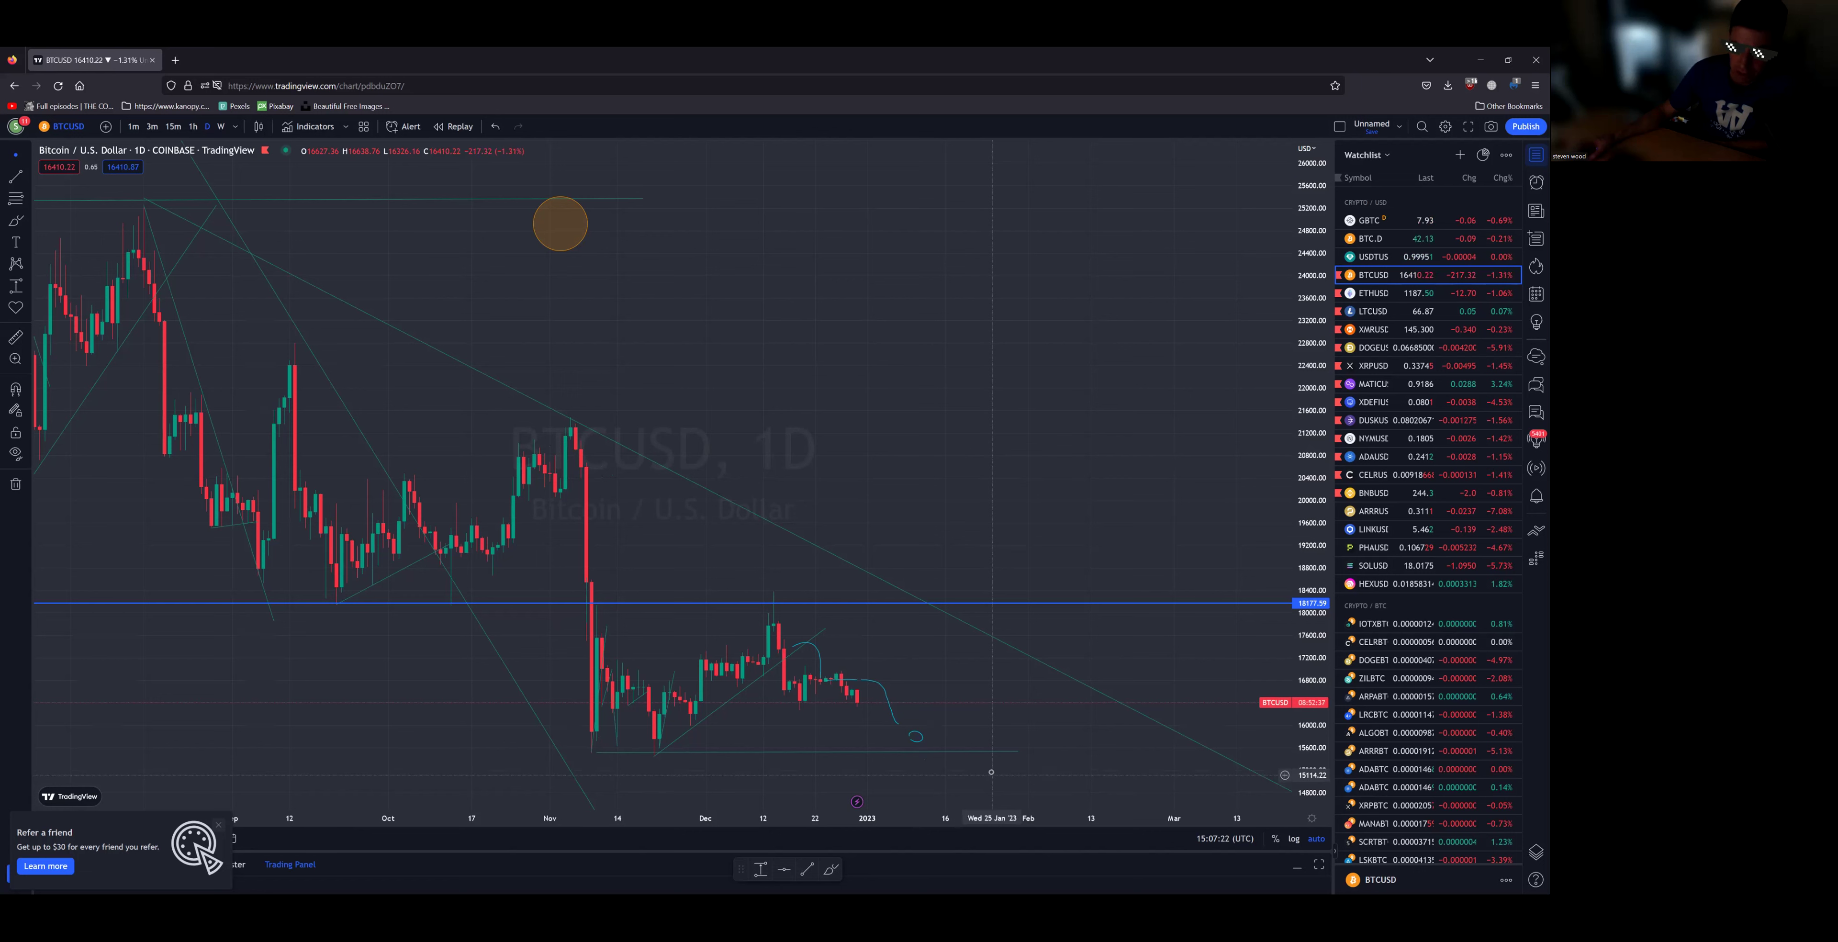
scroll(981, 762, "down", 1)
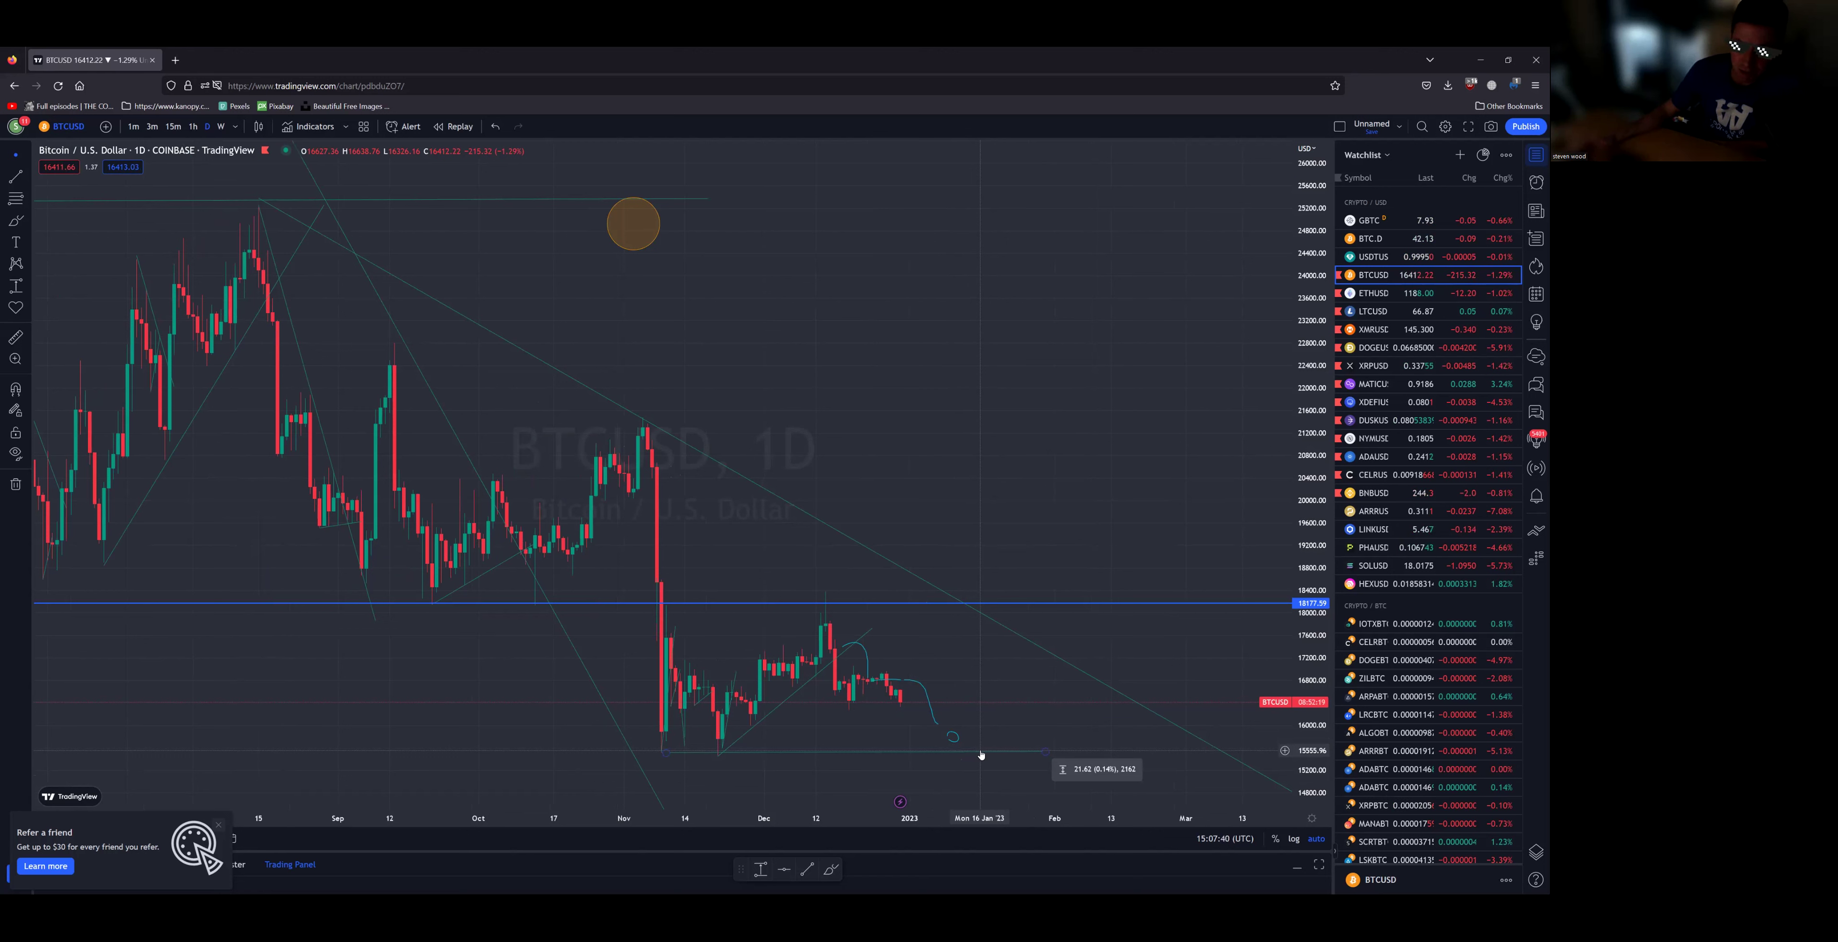
scroll(999, 778, "down", 2)
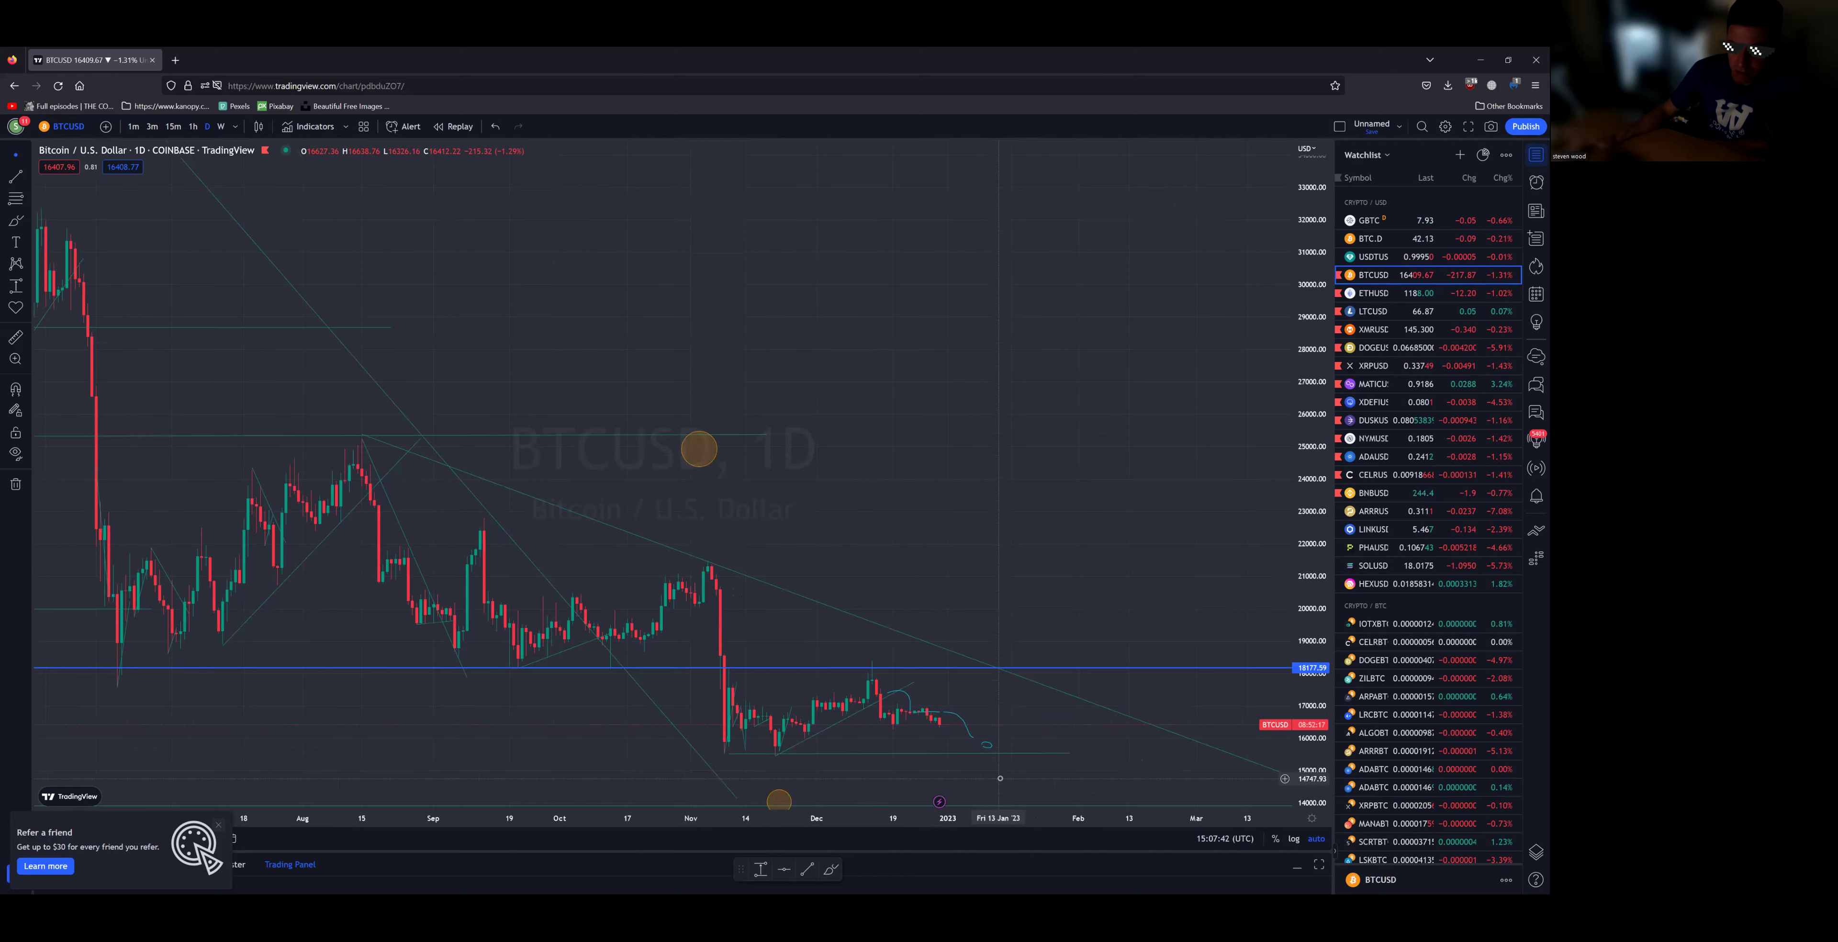
scroll(1000, 778, "up", 3)
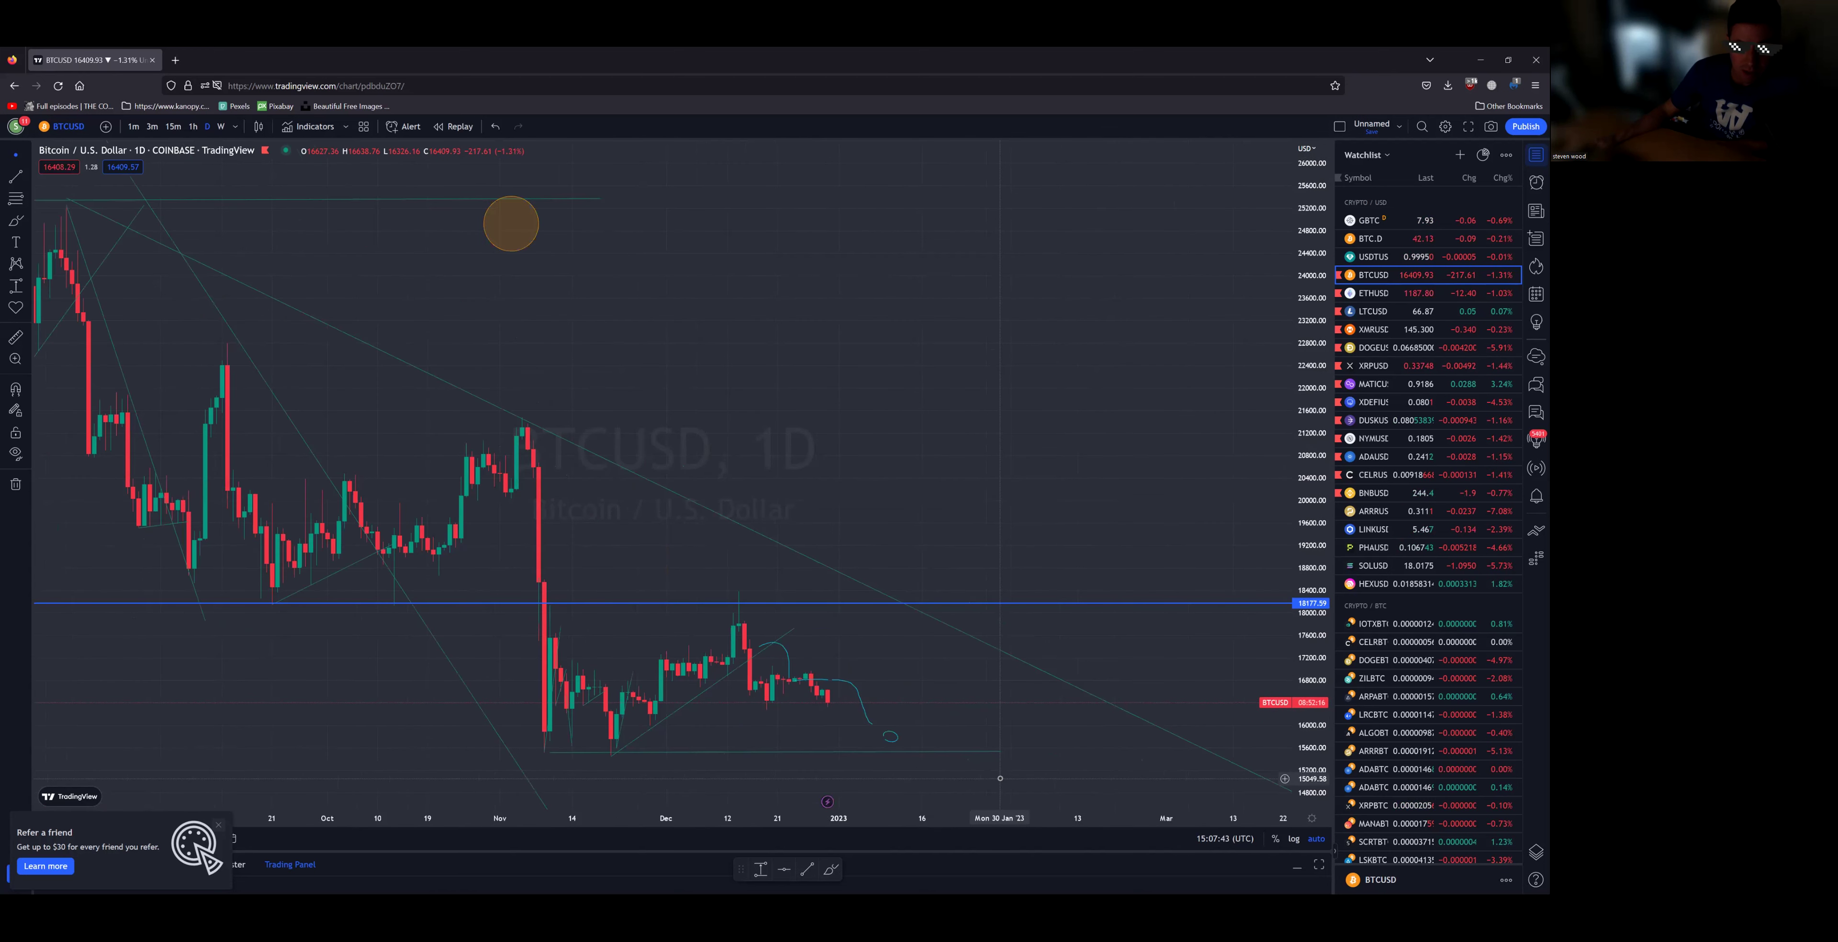